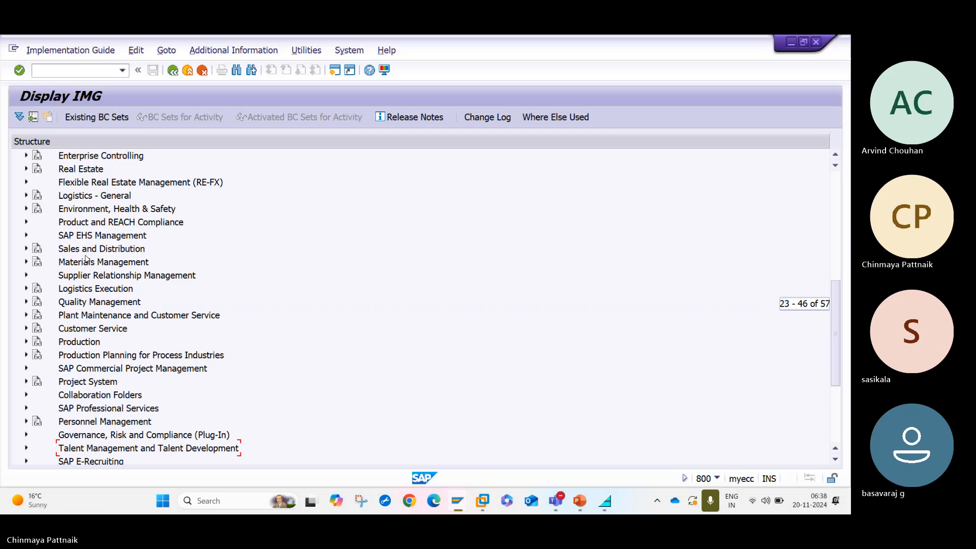
Run Assign Delivery Type and Checking Rule under Purchasing > Purchase Order > Set up Stock Transport Order.
double_click(87, 261)
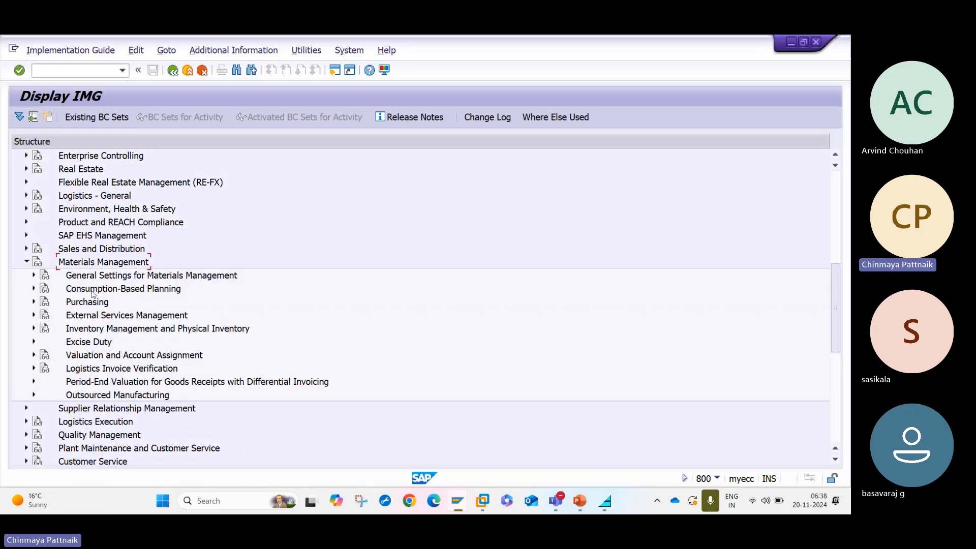
double_click(93, 303)
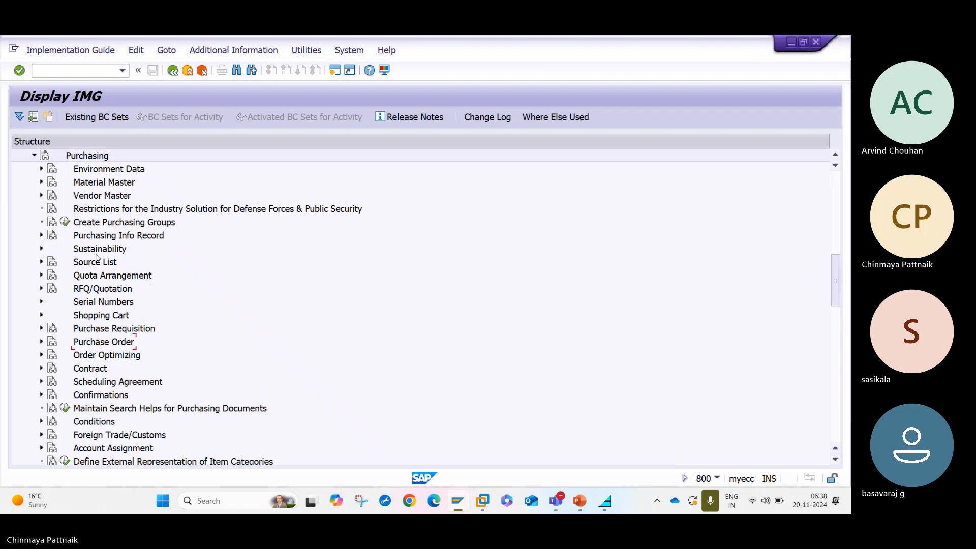
double_click(112, 345)
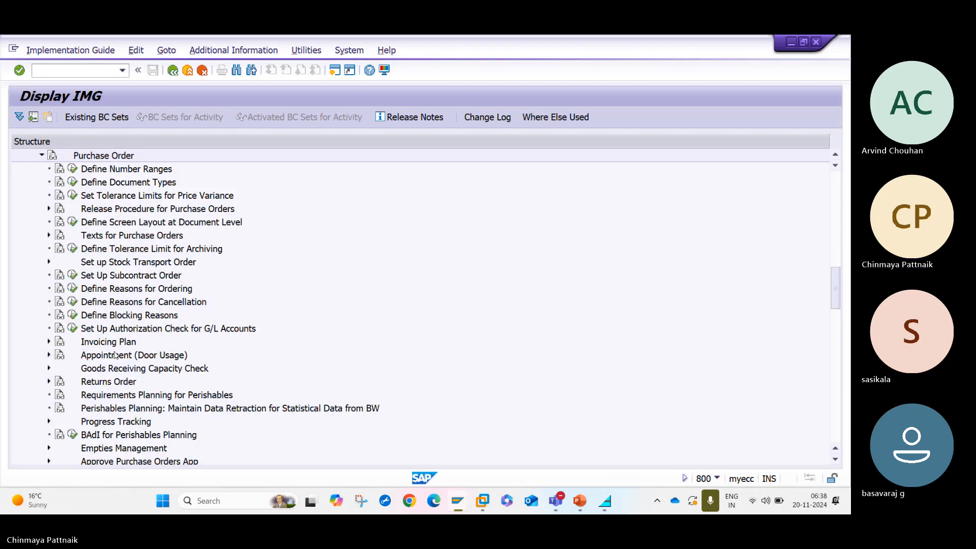
double_click(116, 262)
left_click(116, 329)
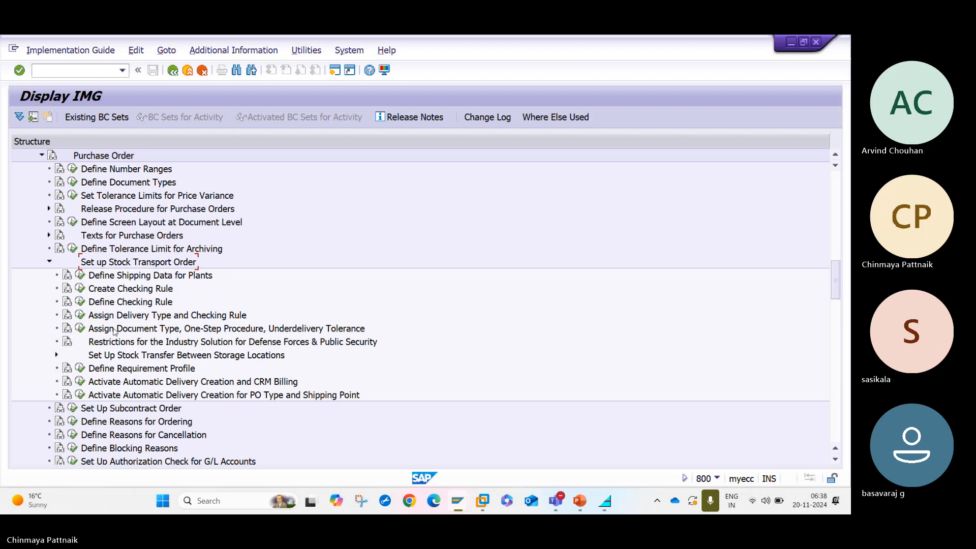
left_click(80, 315)
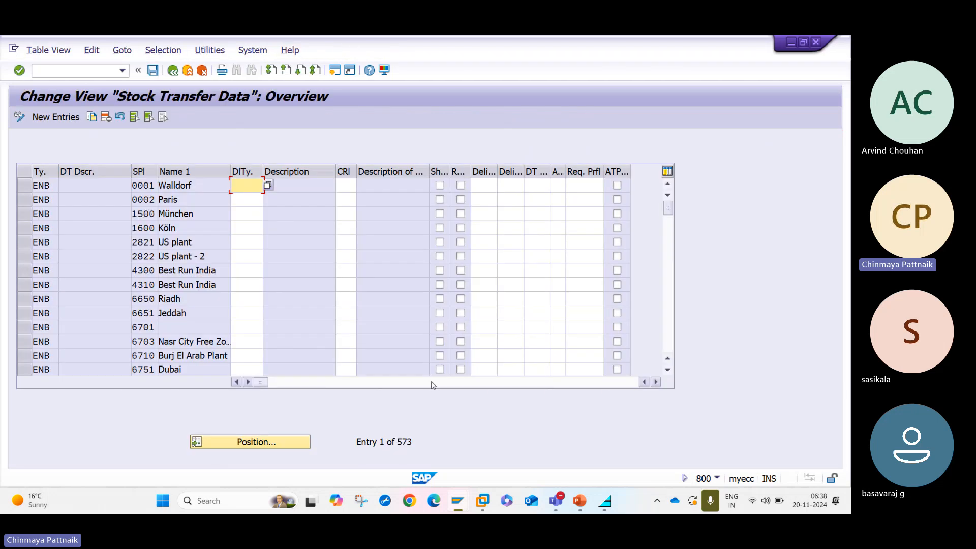
Launch Notepad by searching 'note' in the taskbar.
left_click(237, 503)
type("te")
key("BackSpace")
key("BackSpace")
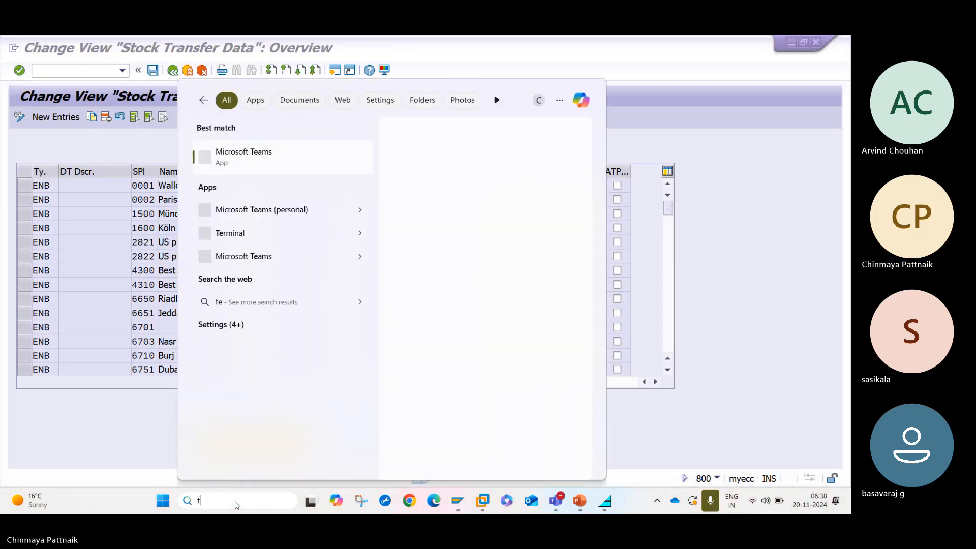
type("o")
key("BackSpace")
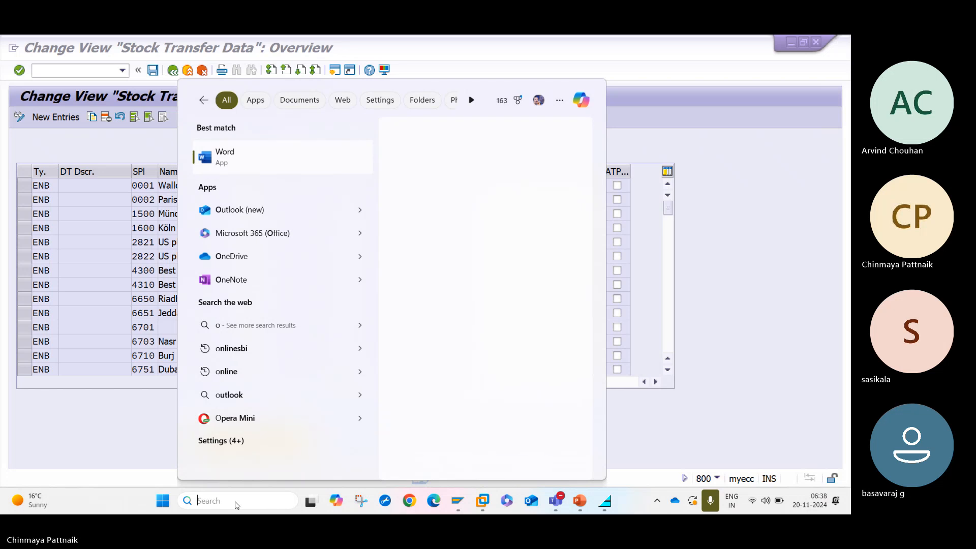
type("note")
key("Return")
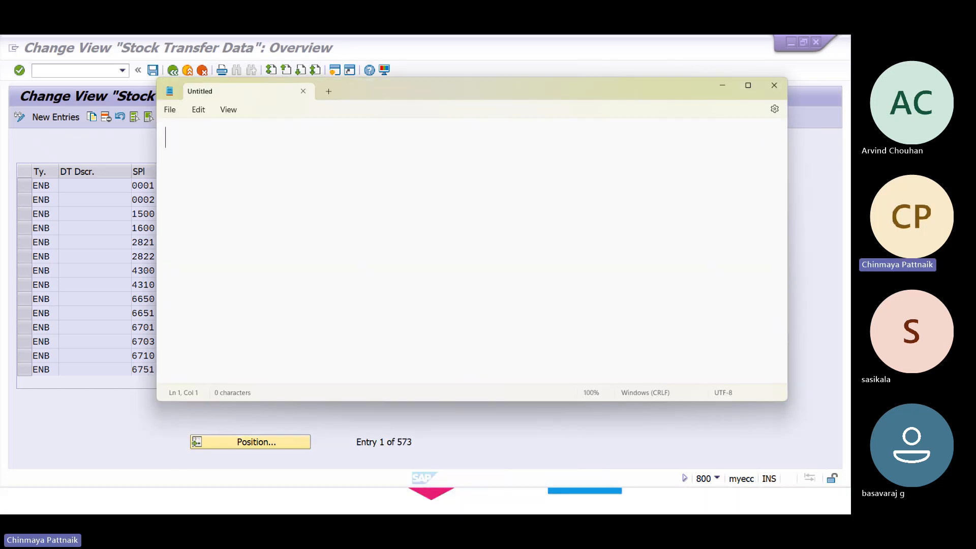
Write 'Supplying Plant -- SAP1' and 'Receiving Plant ---HAL1', then switch back to SAP.
key("Return")
type("Suppk")
key("BackSpace")
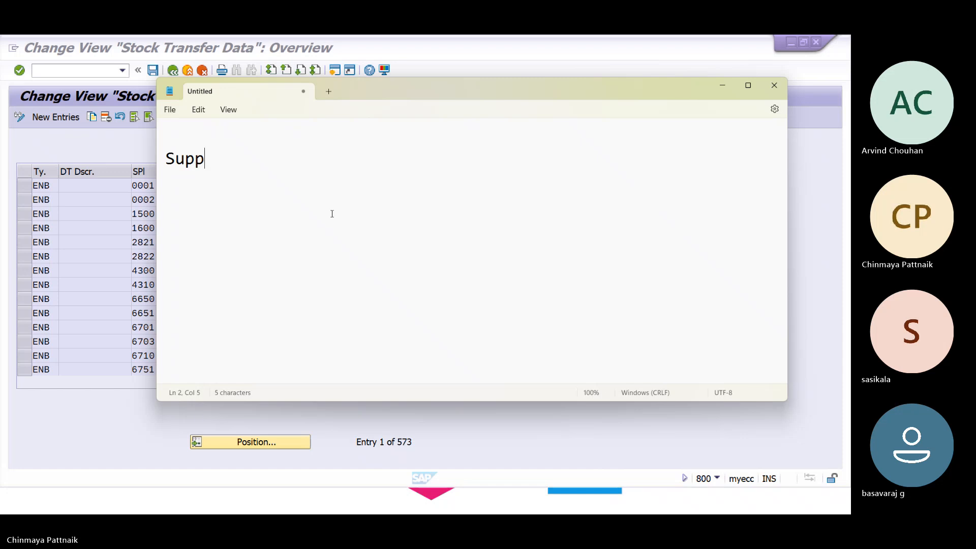
type("lying Plant")
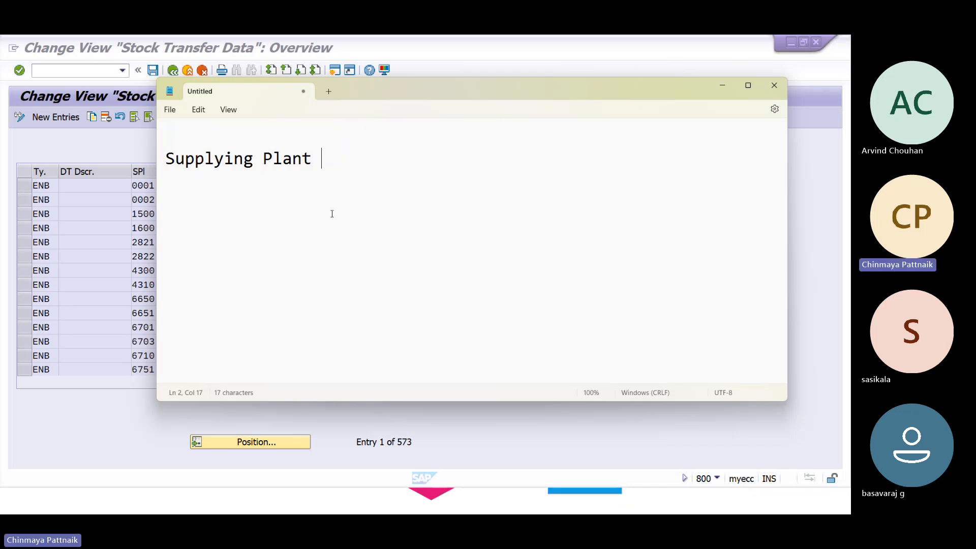
type("-- SAP1")
key("Return")
type("Re")
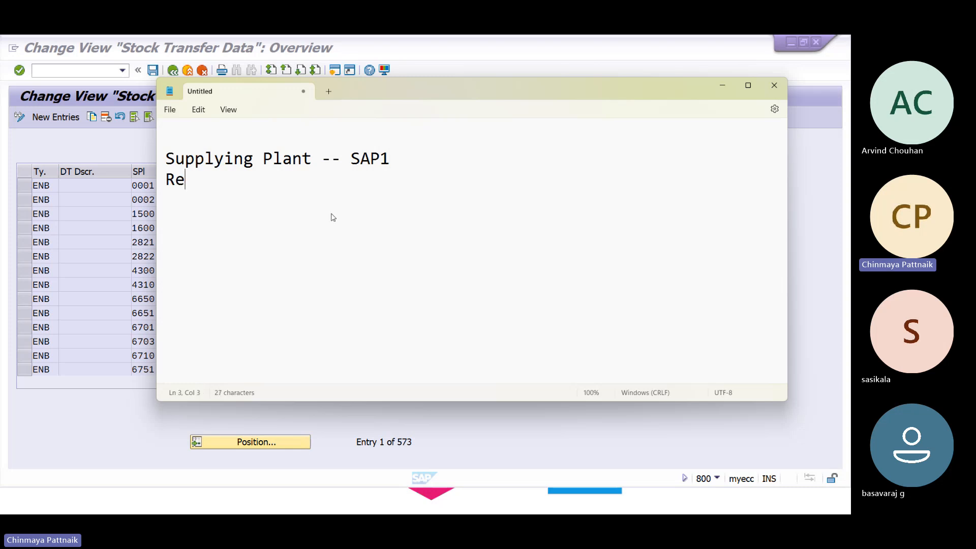
type("ceiving")
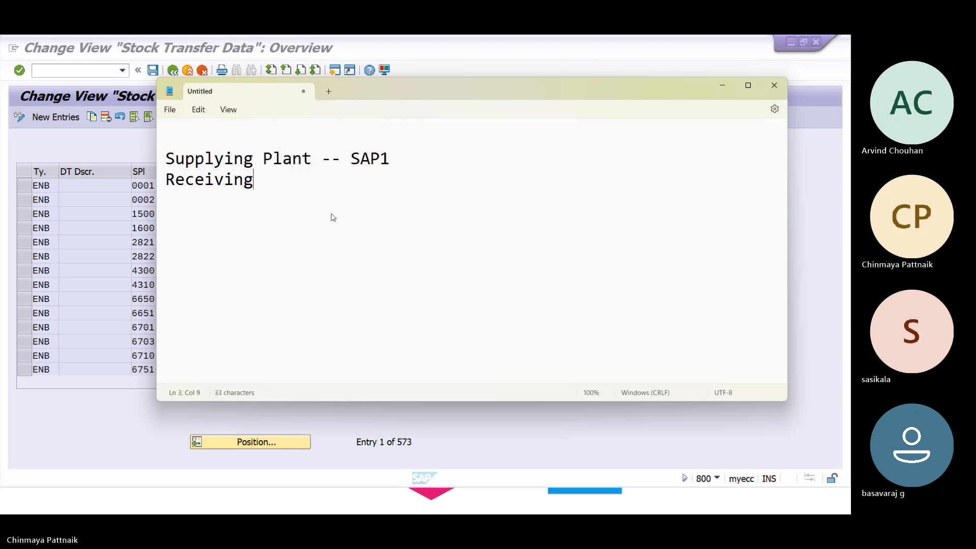
type(" Plant --")
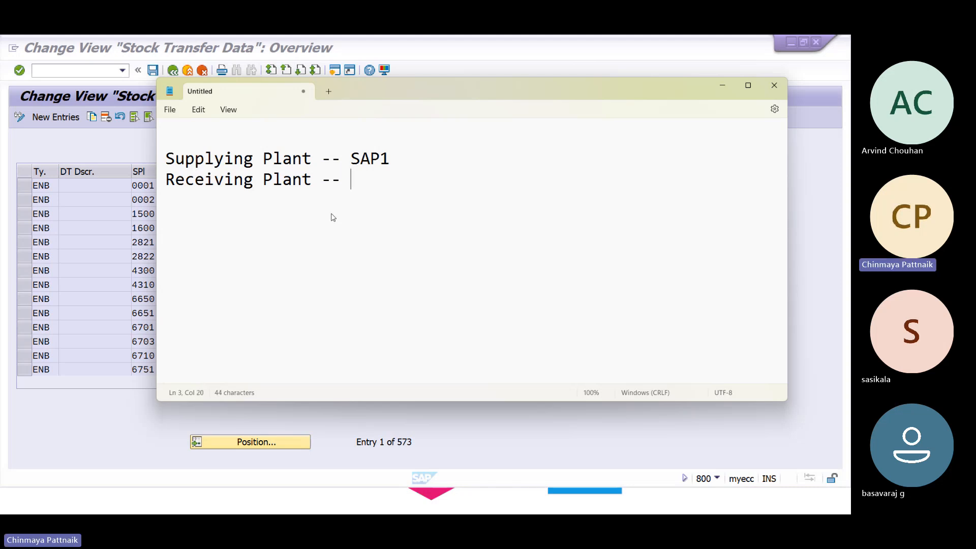
type("-HAL1")
left_click(124, 427)
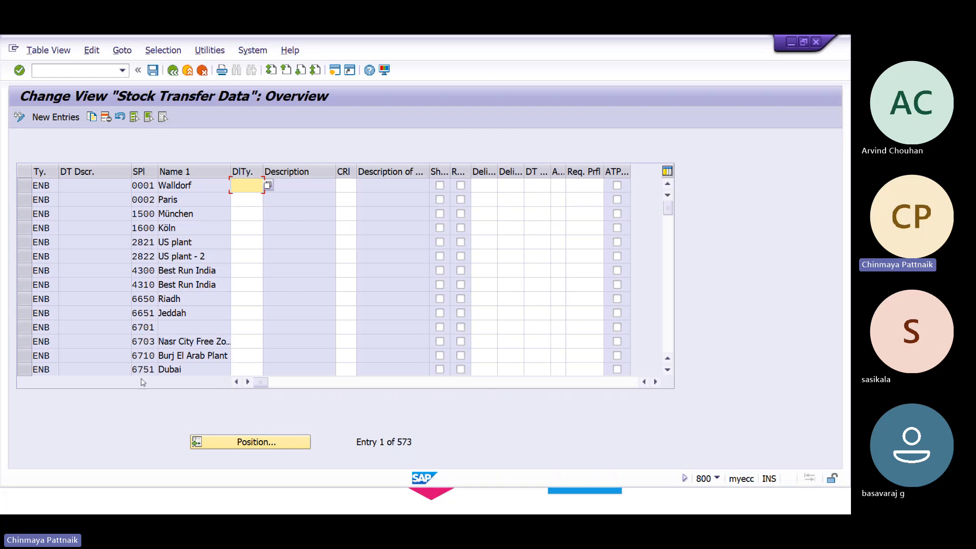
Position to document type NB, supplying plant SAP1 and review its NK, NLCC and checking rule 01.
left_click(243, 443)
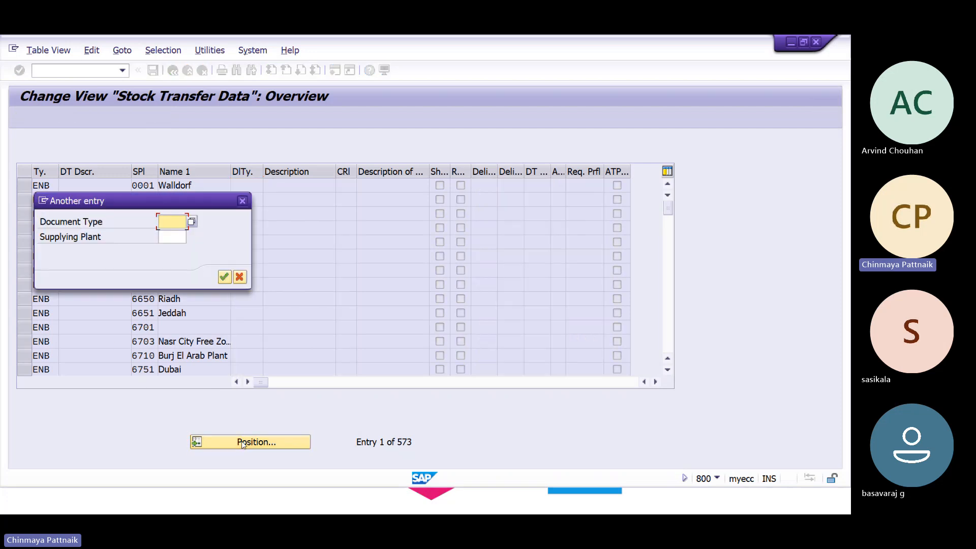
type("NB")
key("Tab")
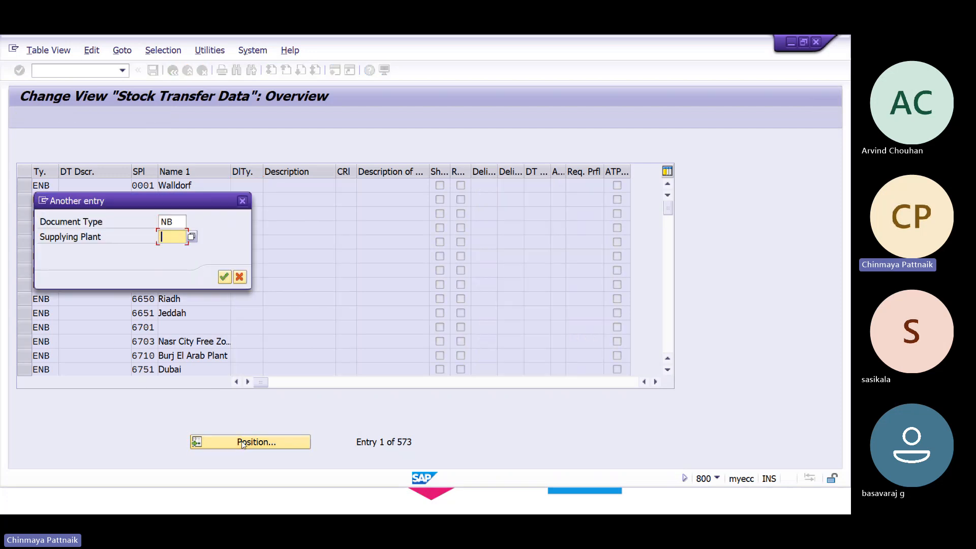
type("SAP1")
key("Return")
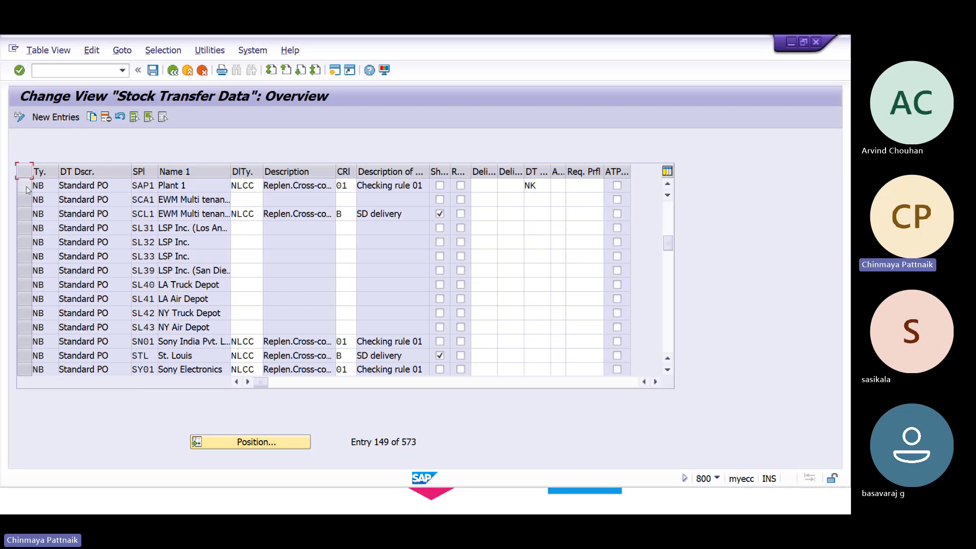
left_click(26, 187)
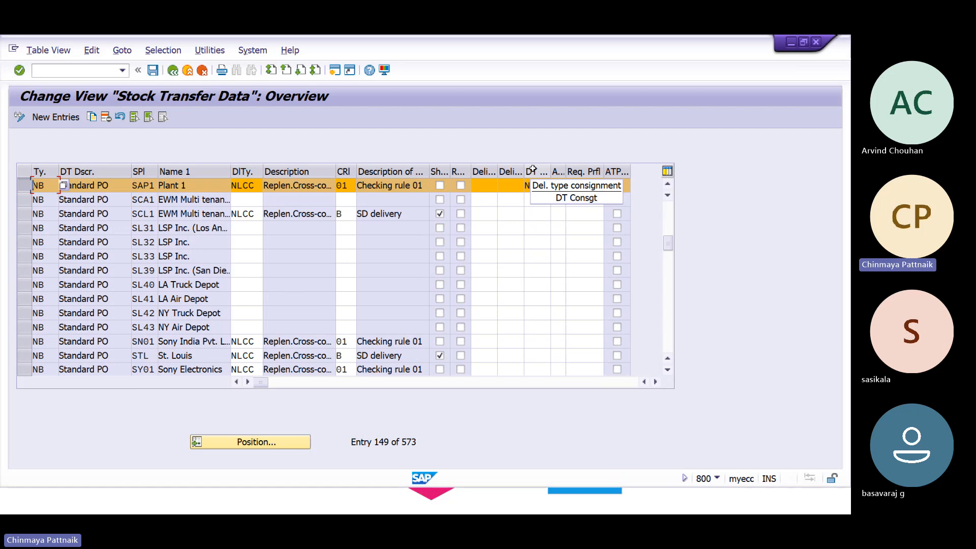
left_click(539, 188)
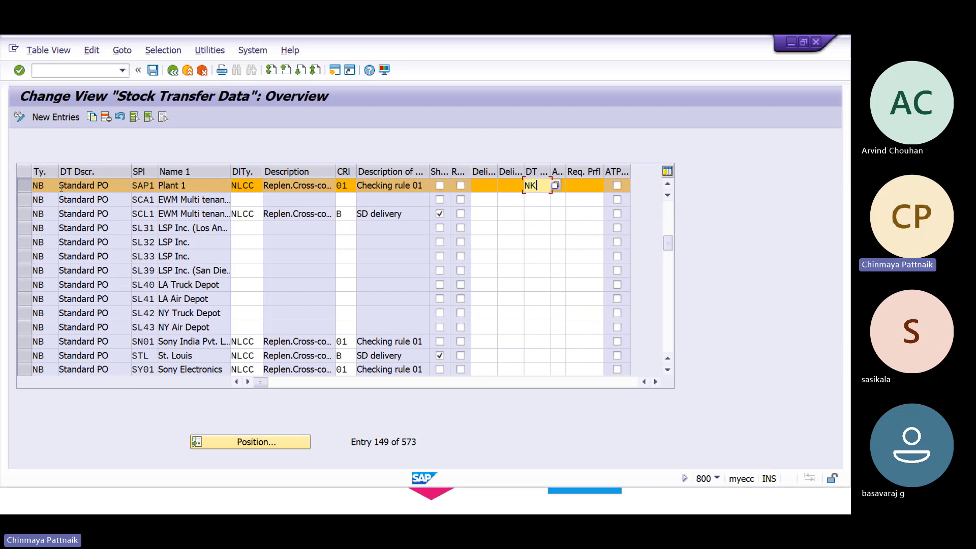
left_click(256, 186)
left_click(346, 186)
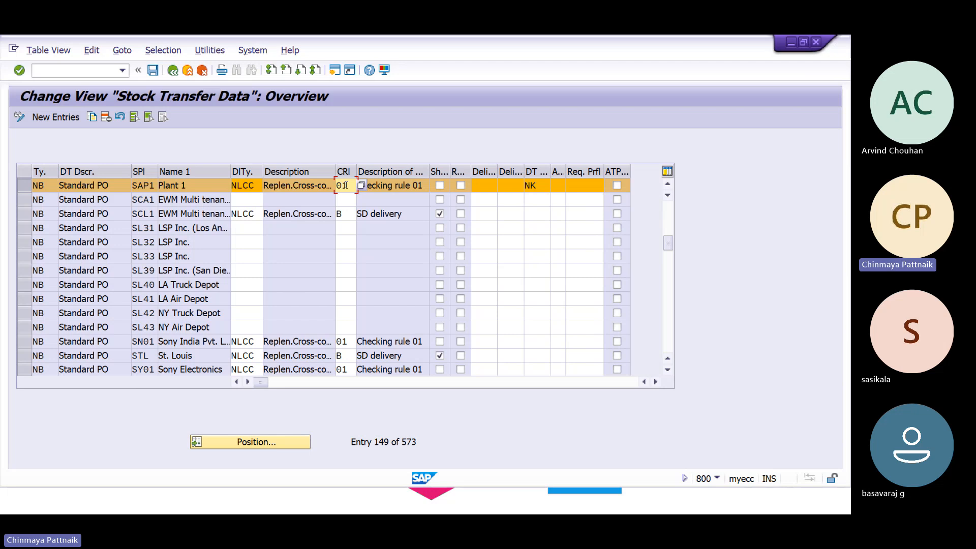
Browse the delivery type value list without changing NK, then return to Easy Access with /N.
left_click(532, 183)
left_click(559, 189)
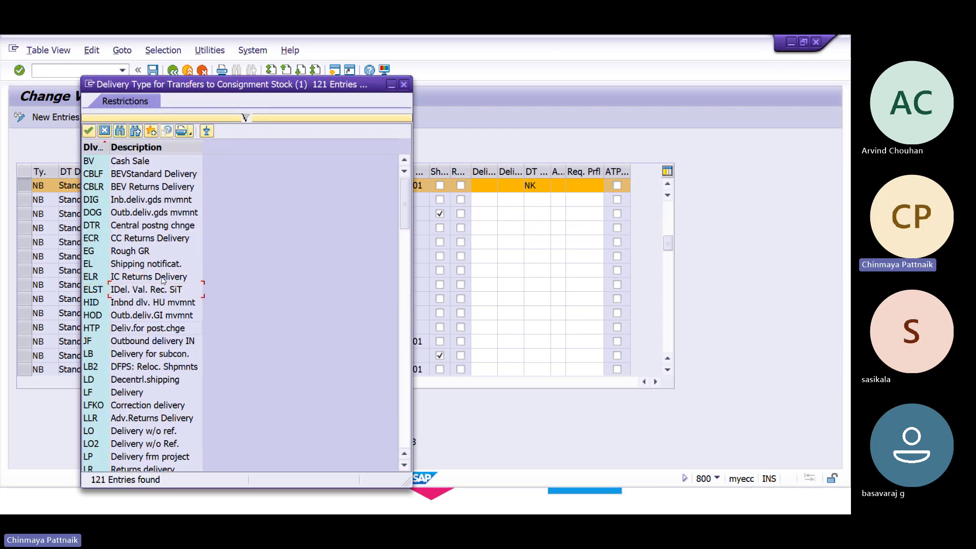
scroll(162, 281, "down", 7)
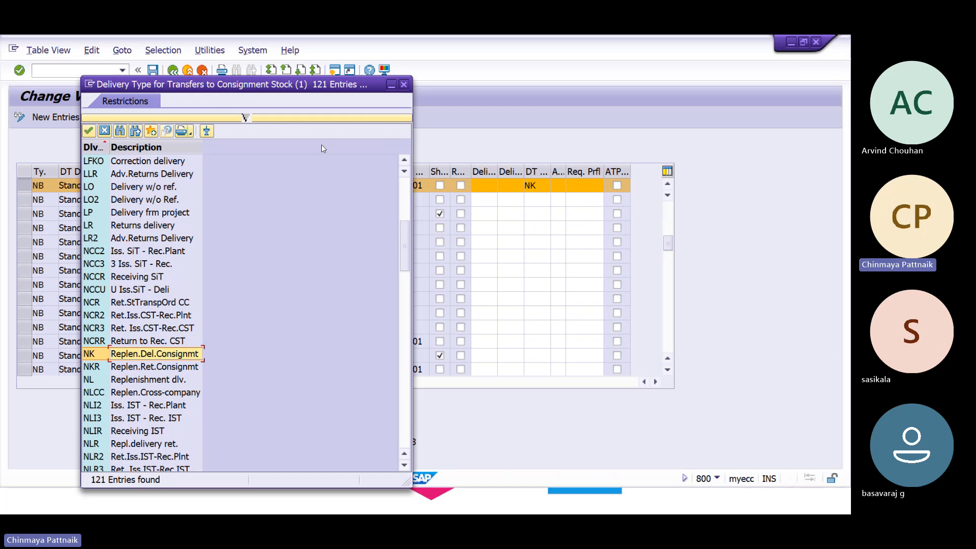
left_click(405, 85)
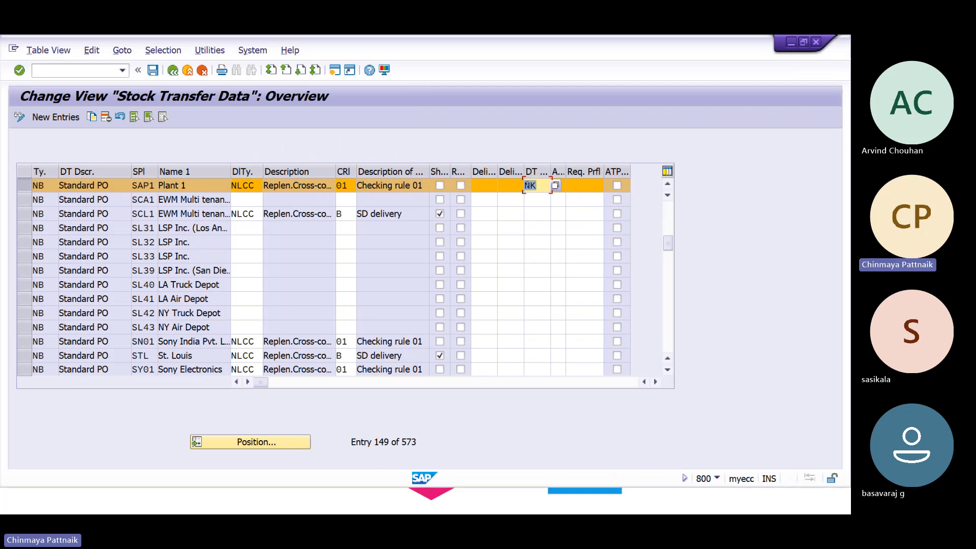
left_click(37, 71)
type("/N")
key("Return")
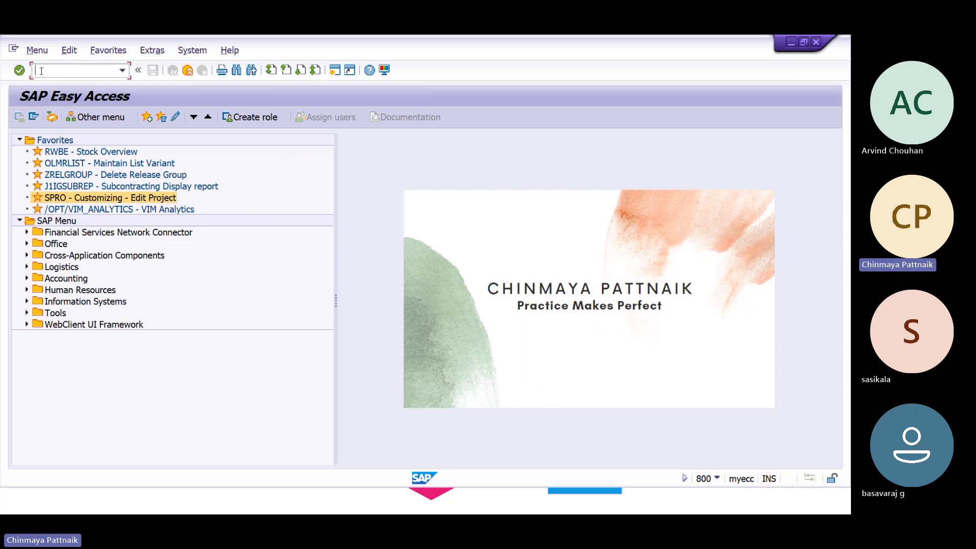
Open the MB52 warehouse stock report, then go back to Easy Access with /N.
type("/NMB52")
key("Return")
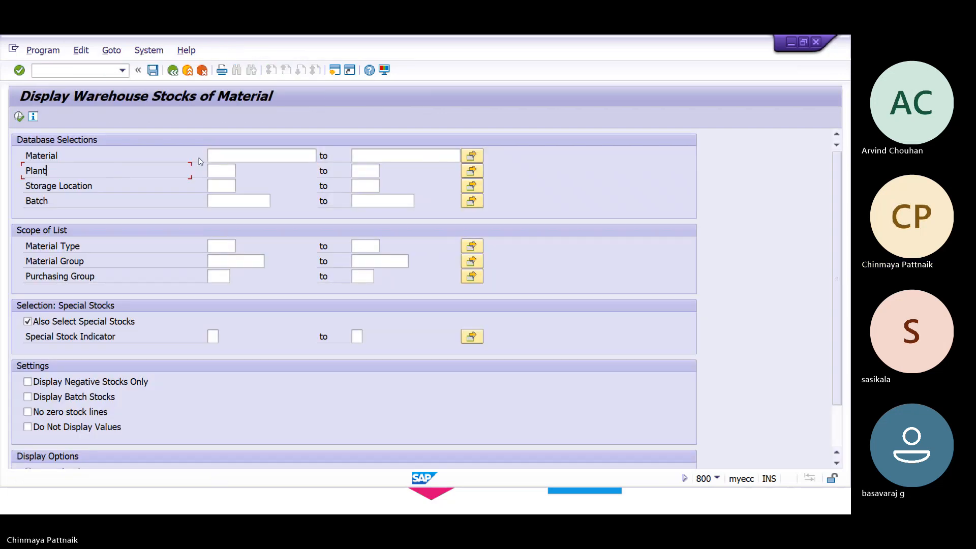
left_click(221, 156)
left_click(56, 72)
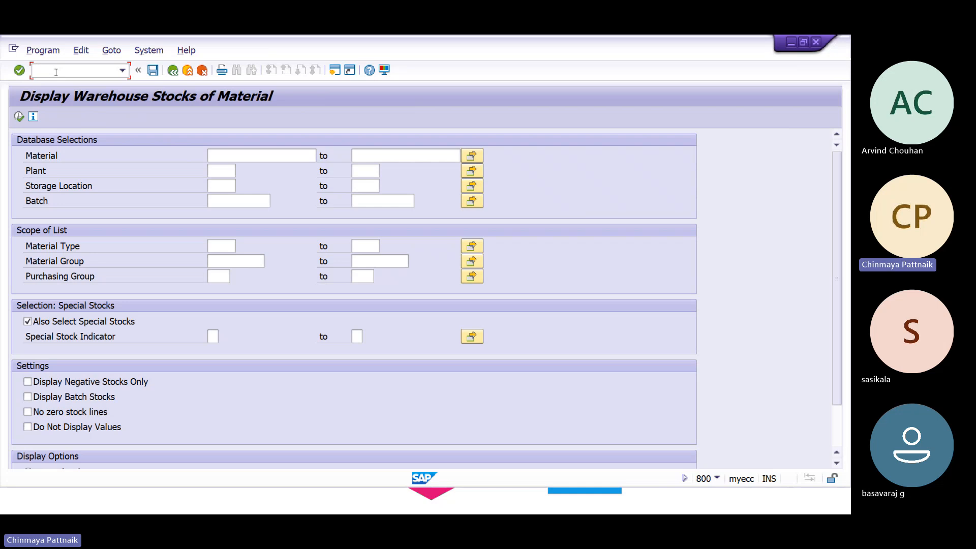
type("/N")
key("Return")
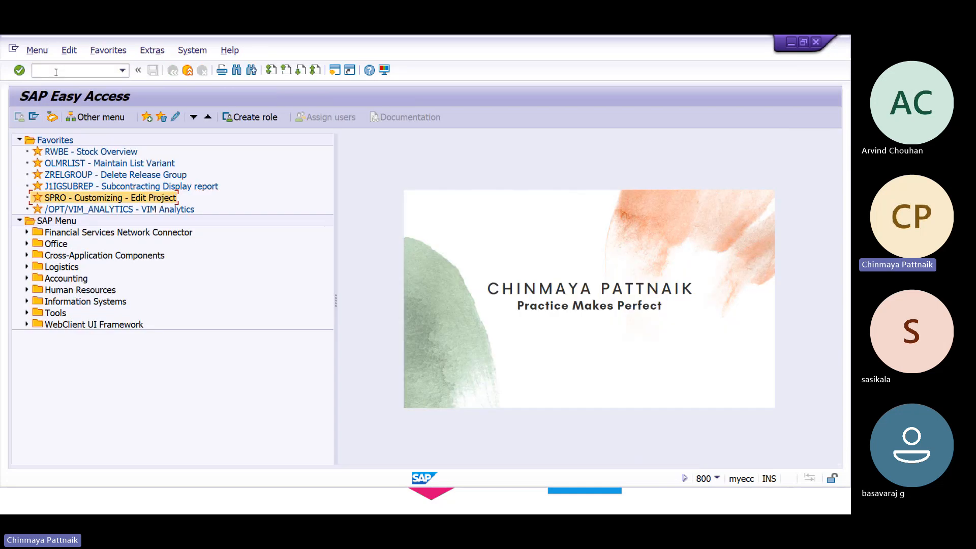
Pass through the SPRO project screen and start transaction MM01.
key("Return")
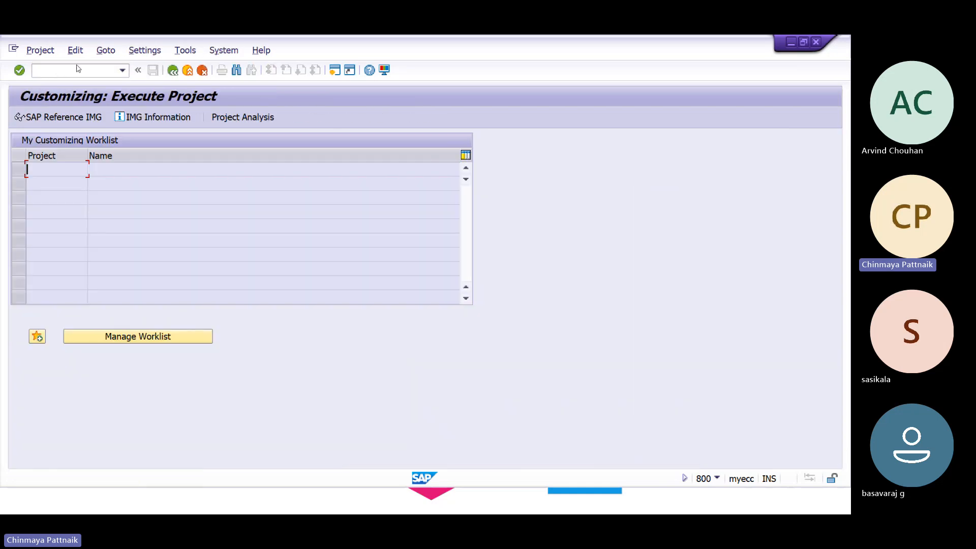
left_click(77, 67)
type("/nmm01")
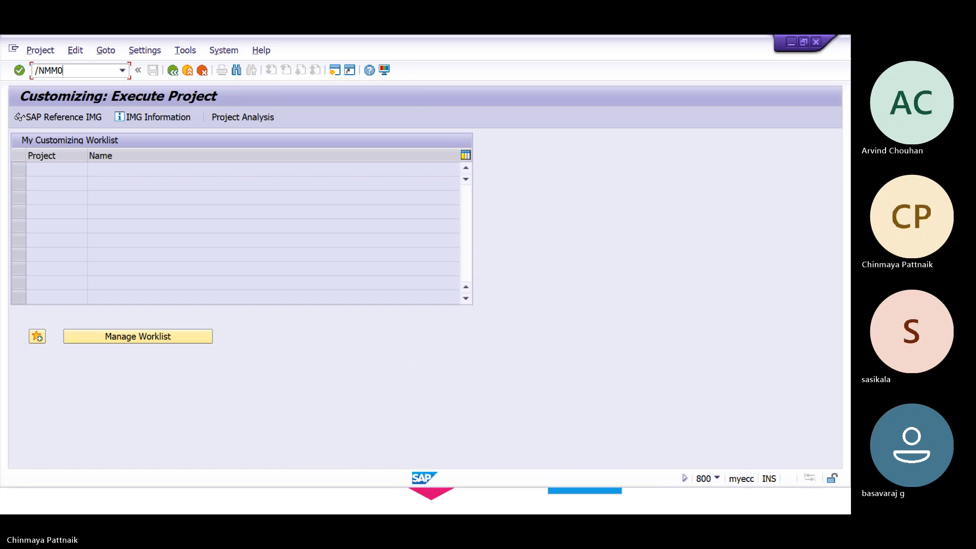
key("Return")
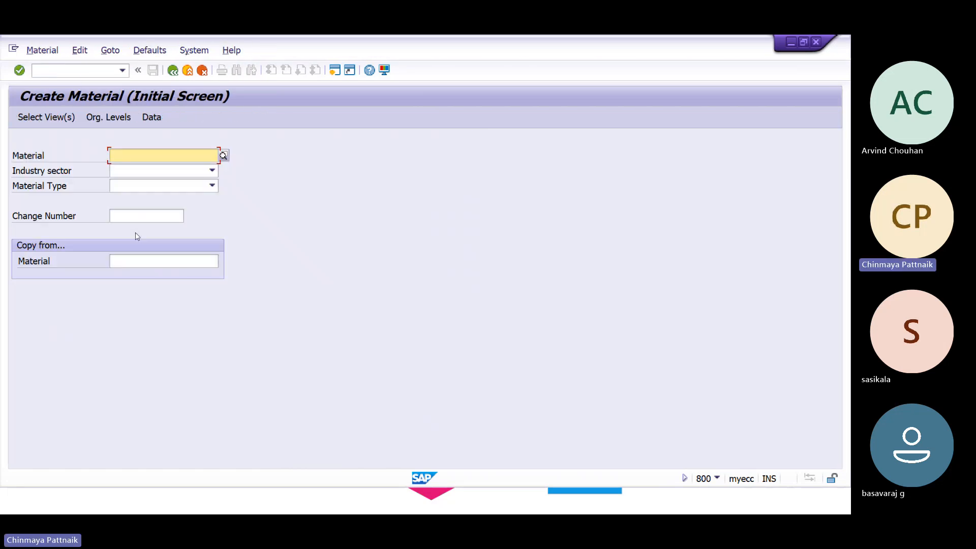
Set industry sector M and material type ROH, choose views, and confirm plant HAL1 org levels.
key("Tab")
type("M")
key("Tab")
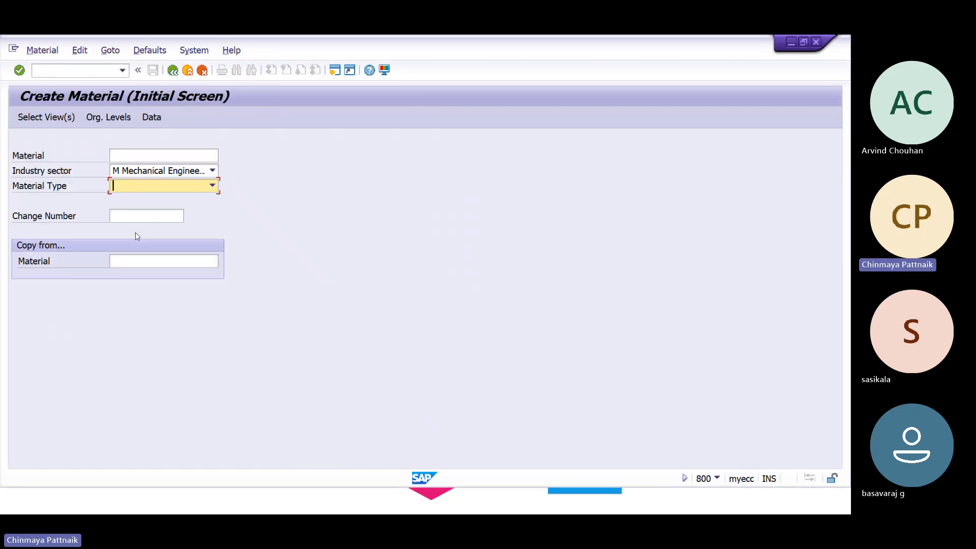
type("FERT Finished product")
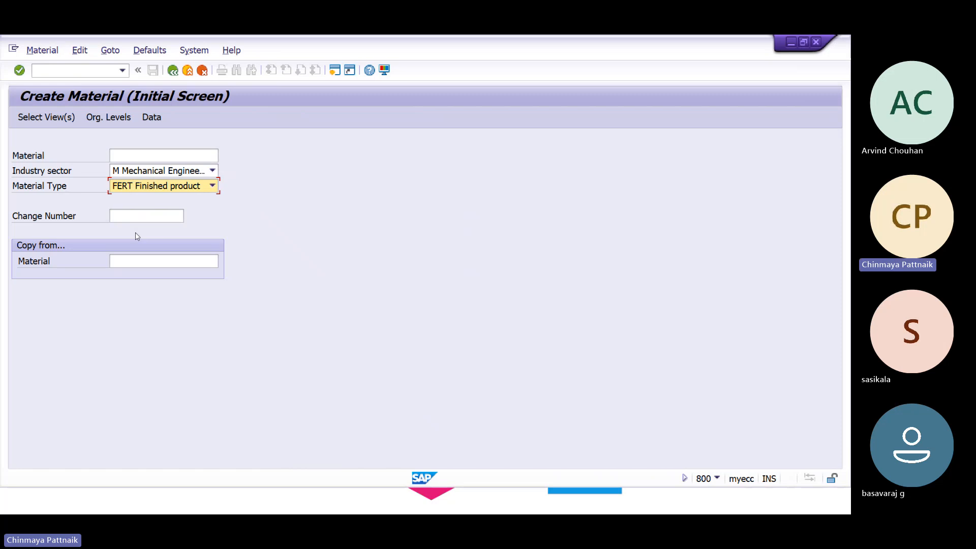
type("ROH Raw material")
key("Return")
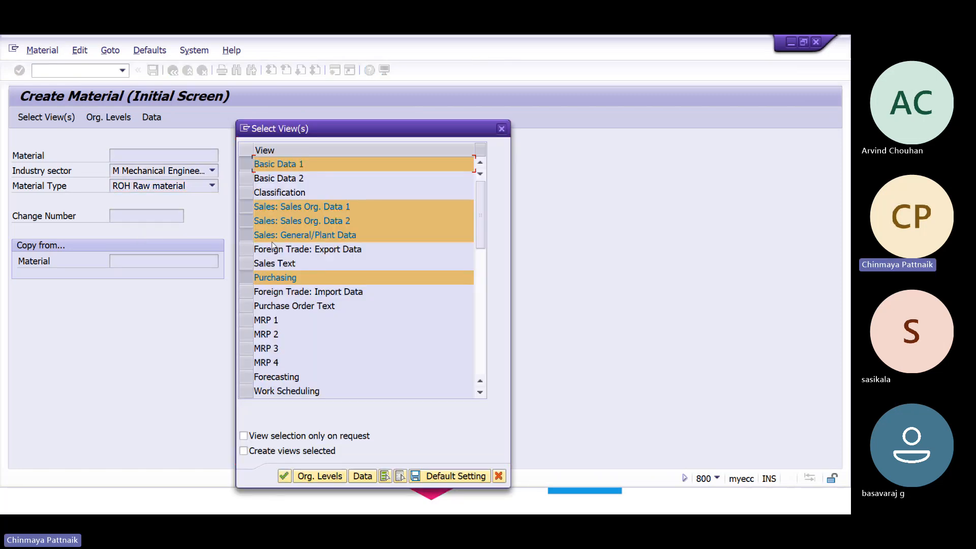
key("Return")
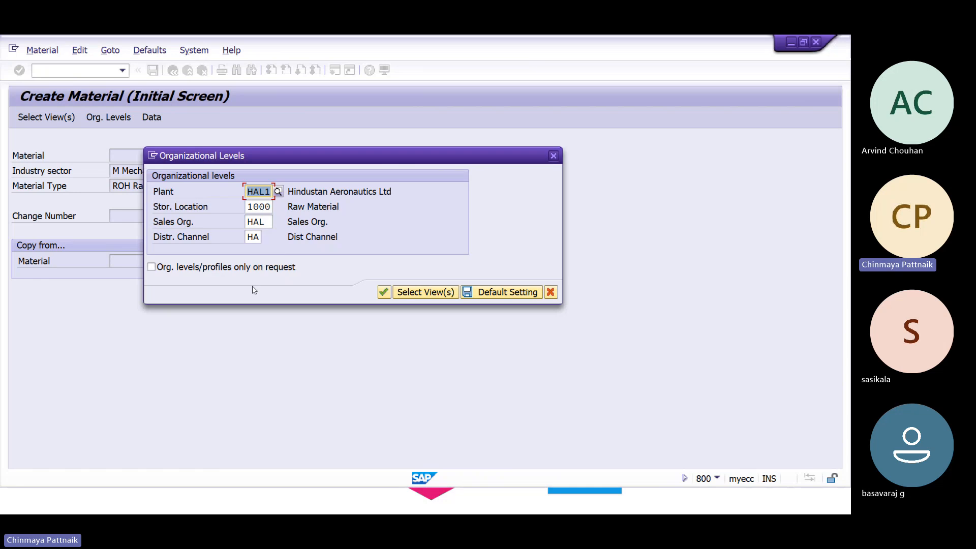
key("Tab")
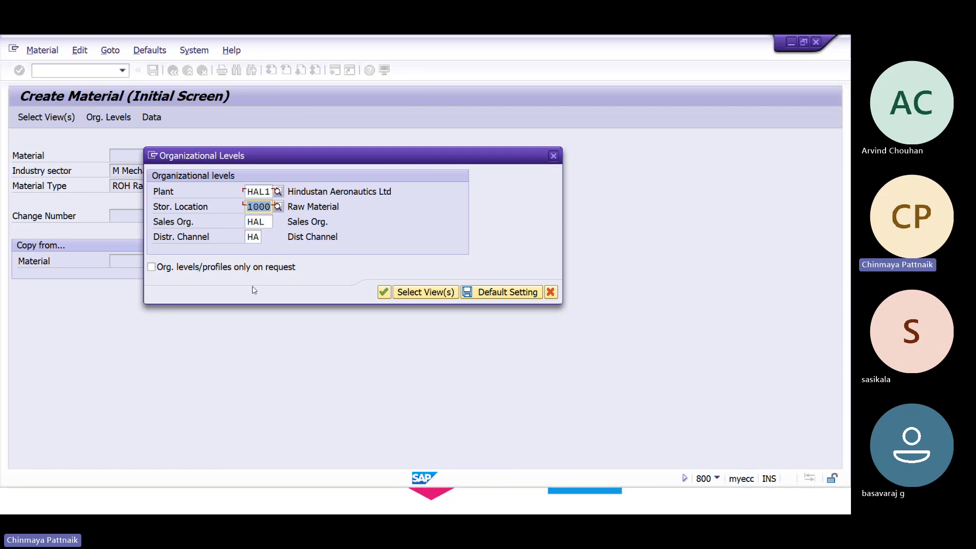
key("Tab")
key("Tab")
key("Return")
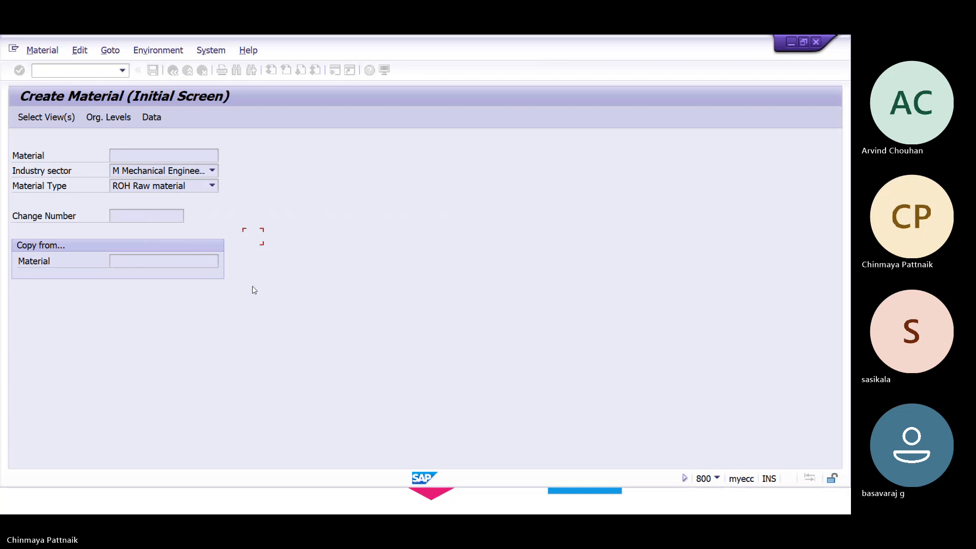
Enter basic data: description 'Raw Material _02', base unit EA, material group 0001.
key("Down")
key("Down")
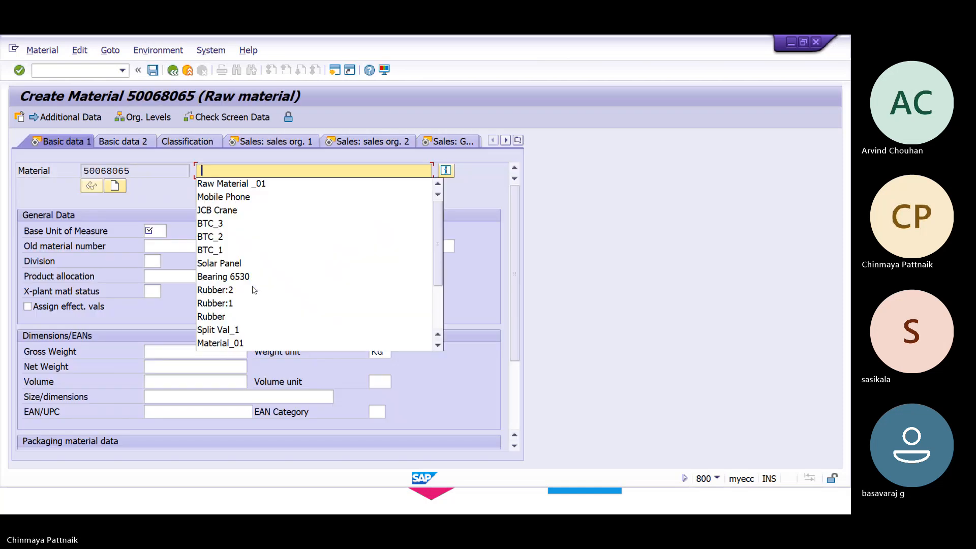
key("Return")
key("BackSpace")
type("2")
key("Tab")
key("Tab")
key("Tab")
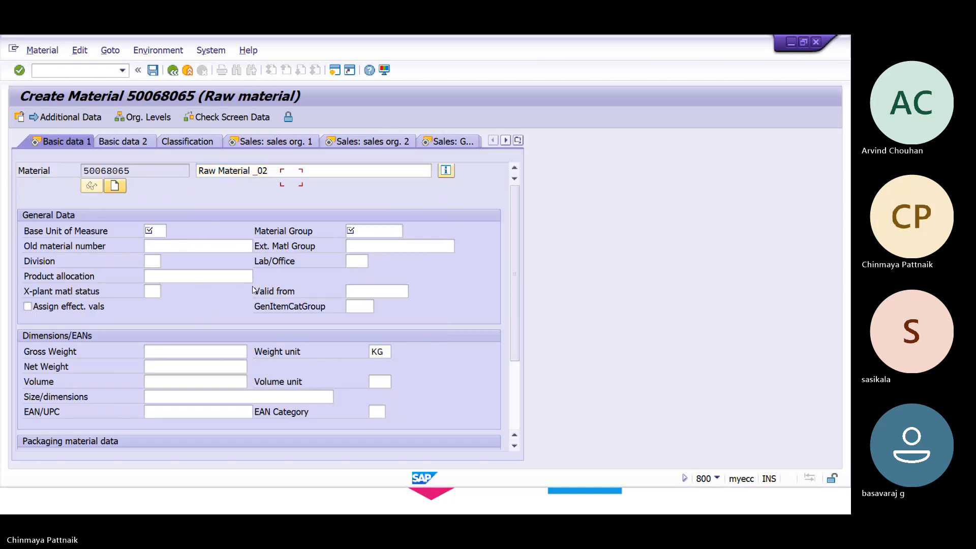
key("Down")
key("Down")
key("Tab")
key("Down")
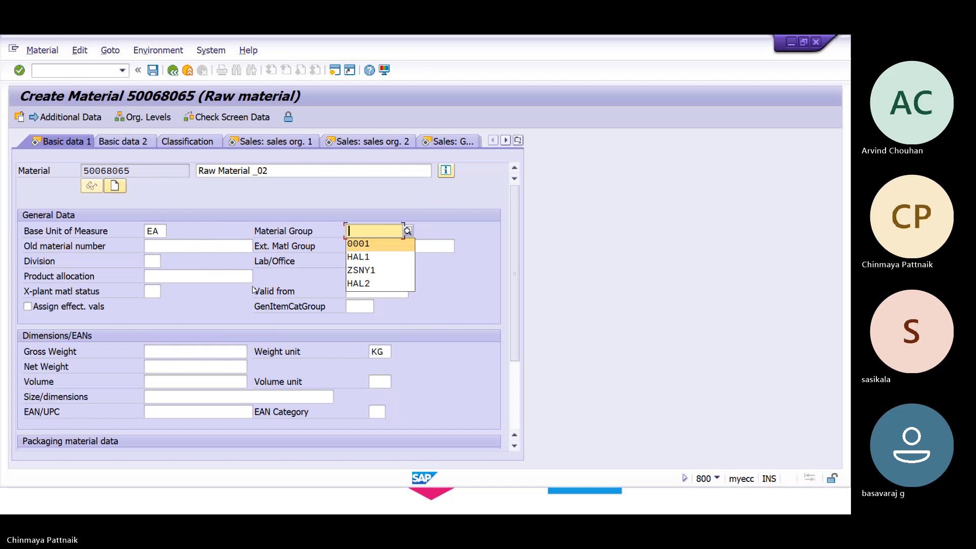
key("Return")
key("Return")
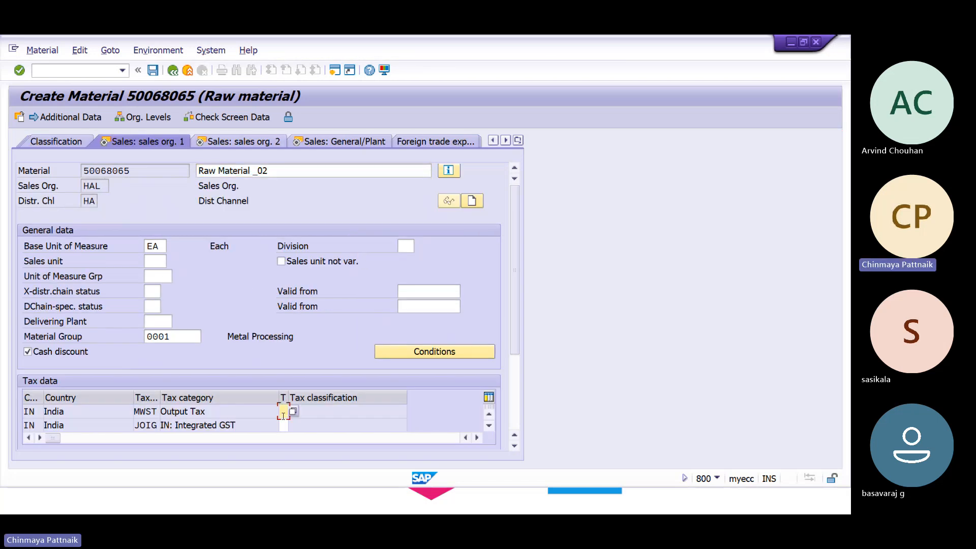
Fill sales data: item category group NORM, availability check 02, transportation and loading group 0001.
key("Return")
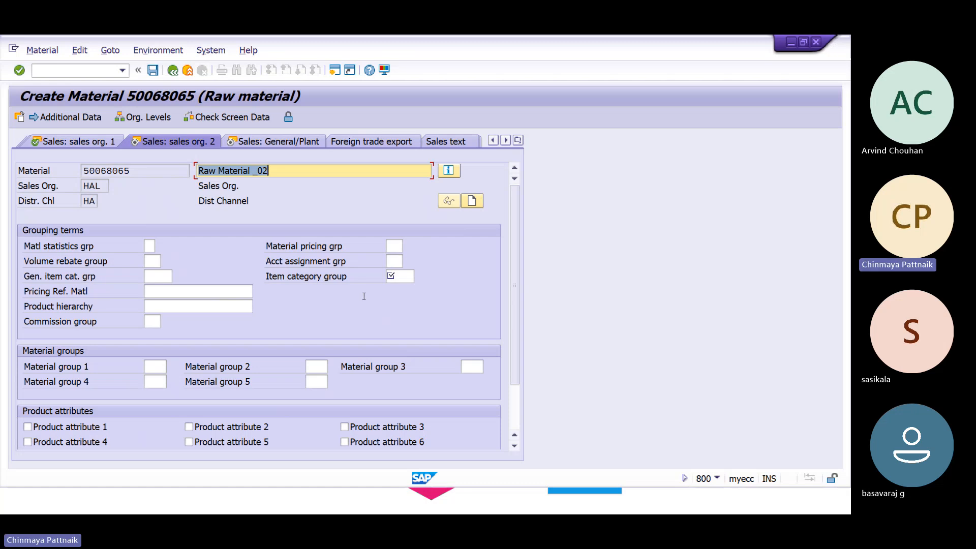
left_click(402, 277)
left_click(398, 285)
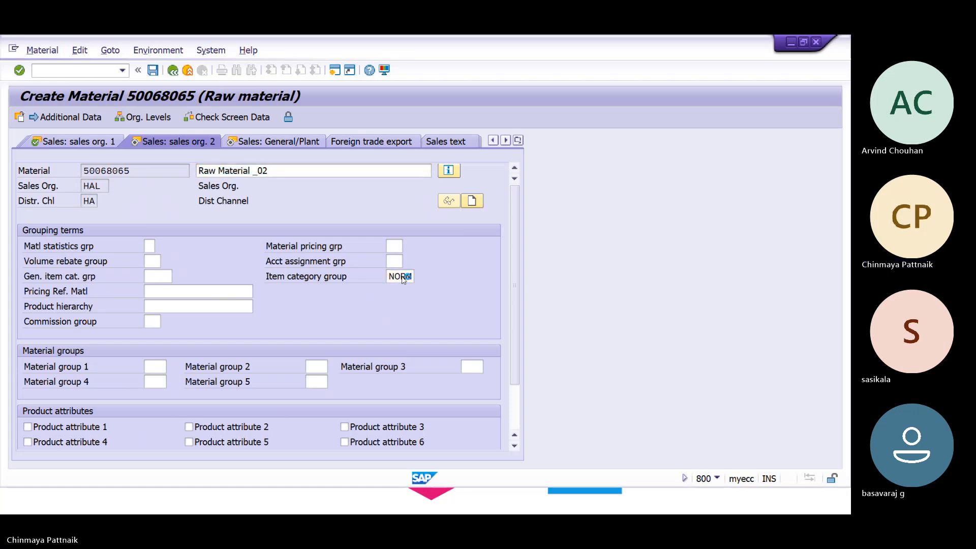
key("Return")
left_click(153, 296)
type("02")
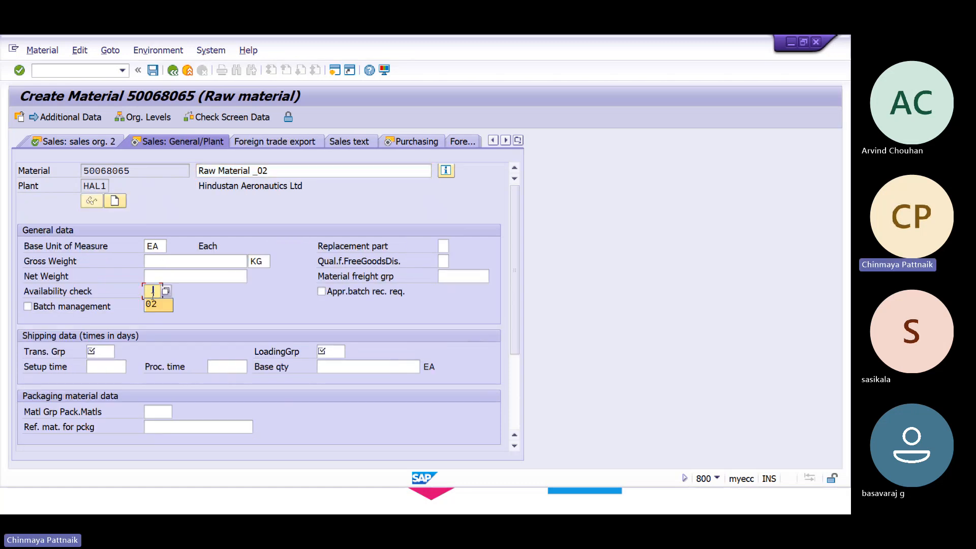
key("Tab")
key("Tab")
type("0001")
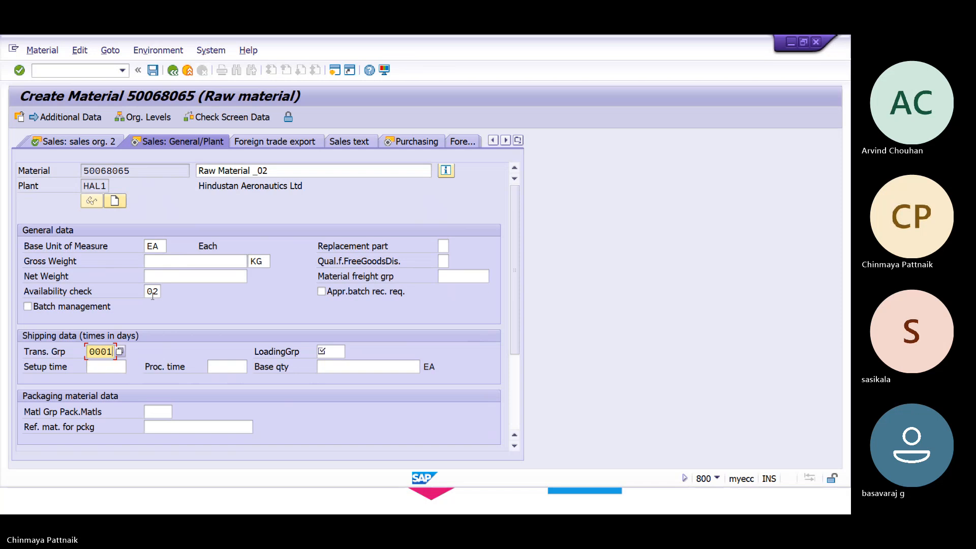
key("Tab")
type("0001")
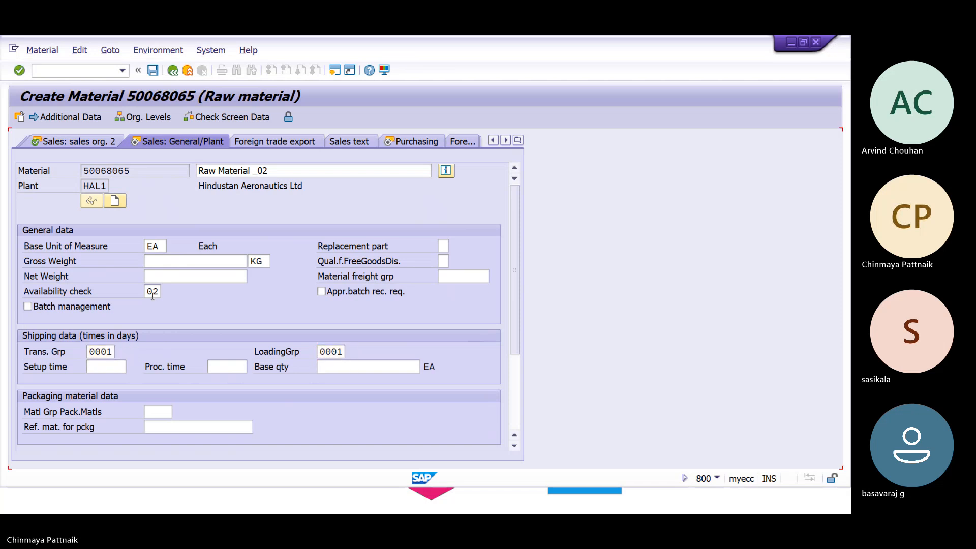
key("Return")
Set purchasing group 001, valuation class 3000 and moving price 100, then save the material.
left_click(154, 260)
type("001")
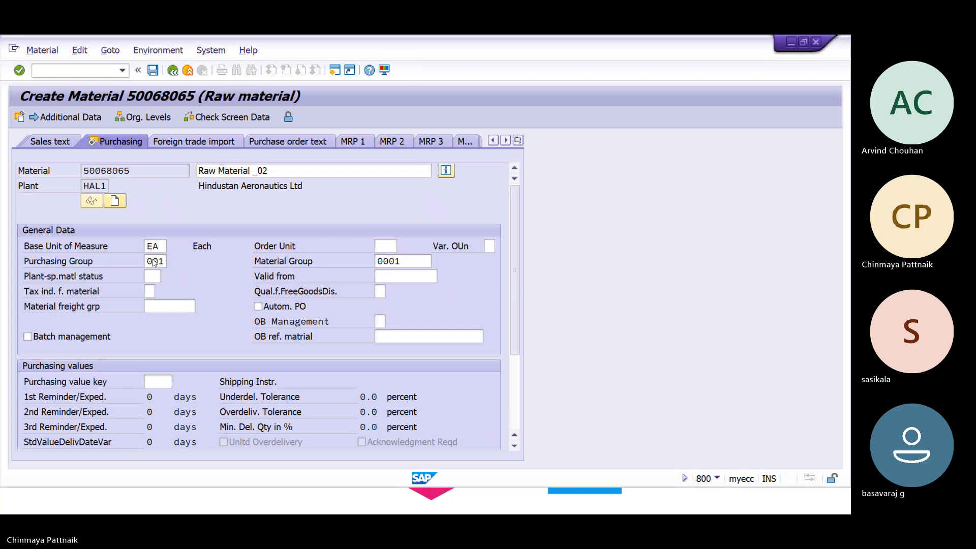
key("Return")
key("Return")
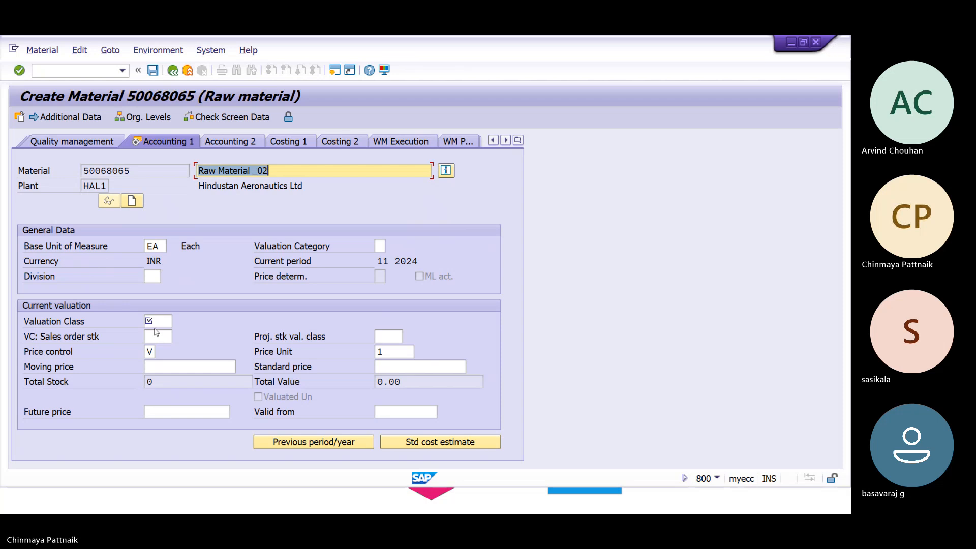
left_click(153, 323)
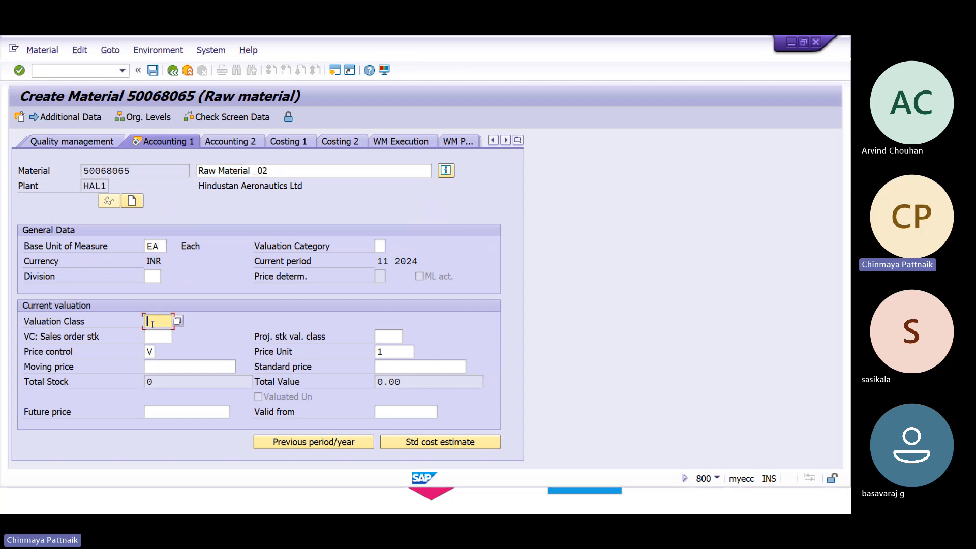
type("3000")
key("Tab")
key("Tab")
key("Tab")
key("Tab")
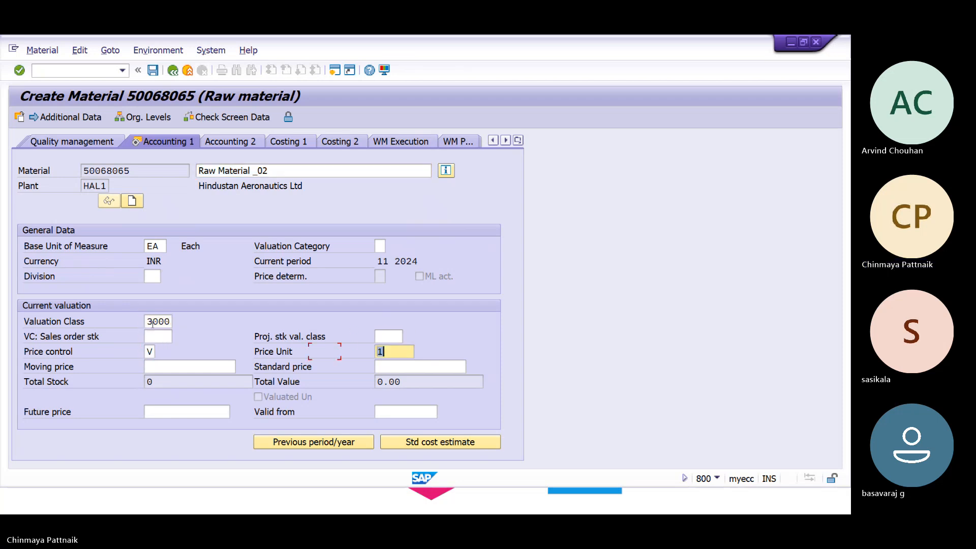
key("Tab")
type("1")
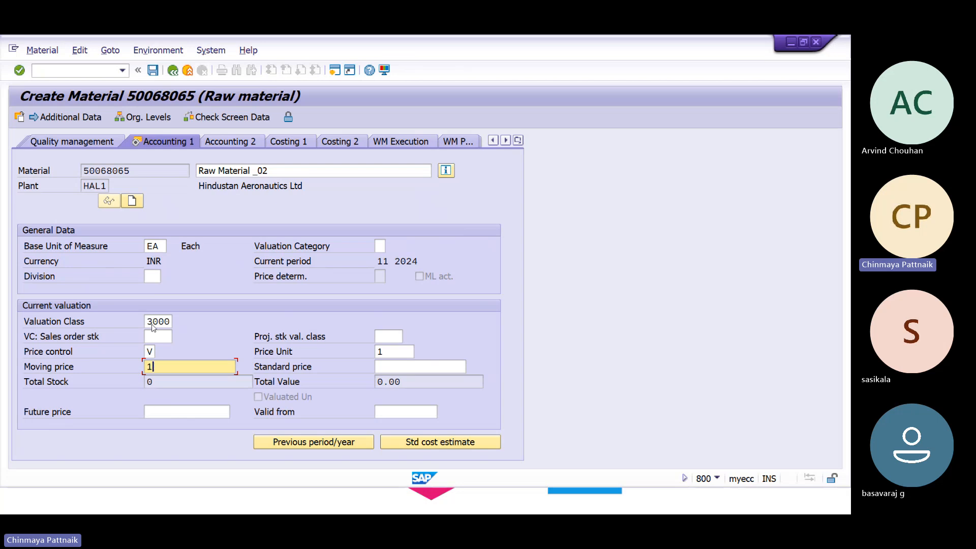
type("00")
key("Return")
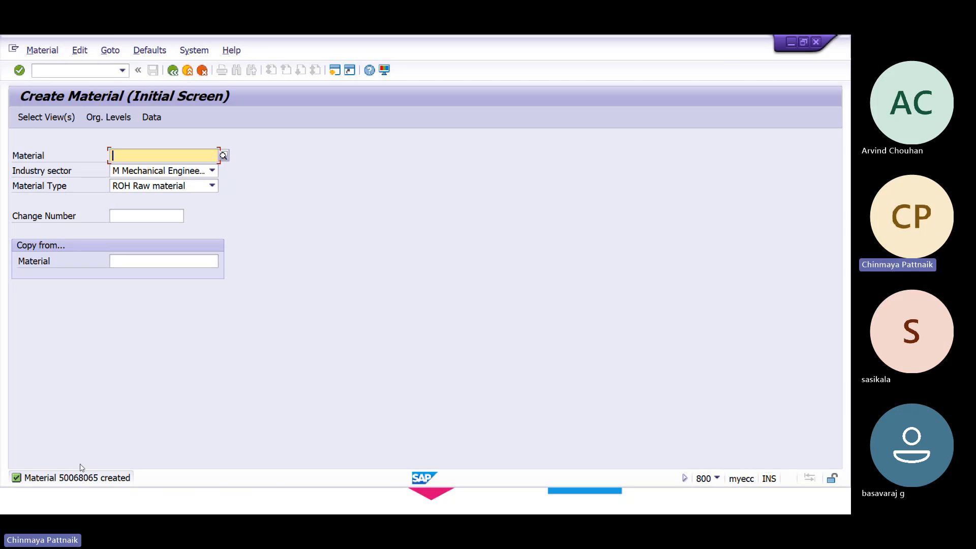
Read the creation message for material 50068065 and reselect its views for extension.
left_click(94, 477)
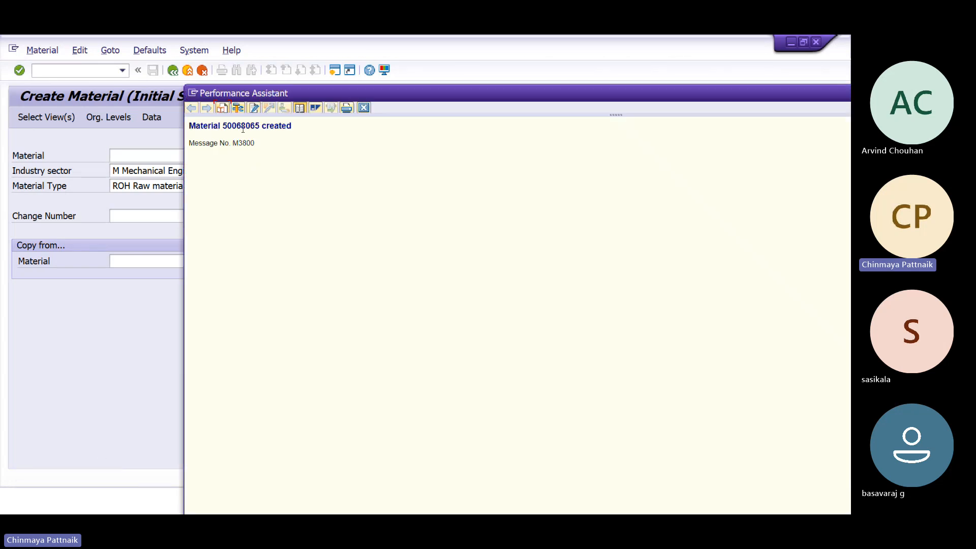
double_click(243, 129)
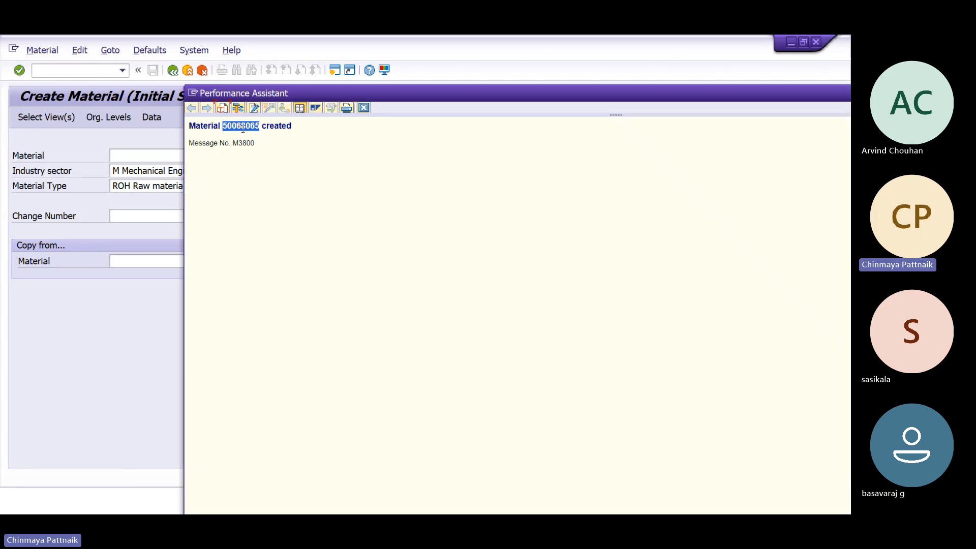
left_click(364, 108)
key("Return")
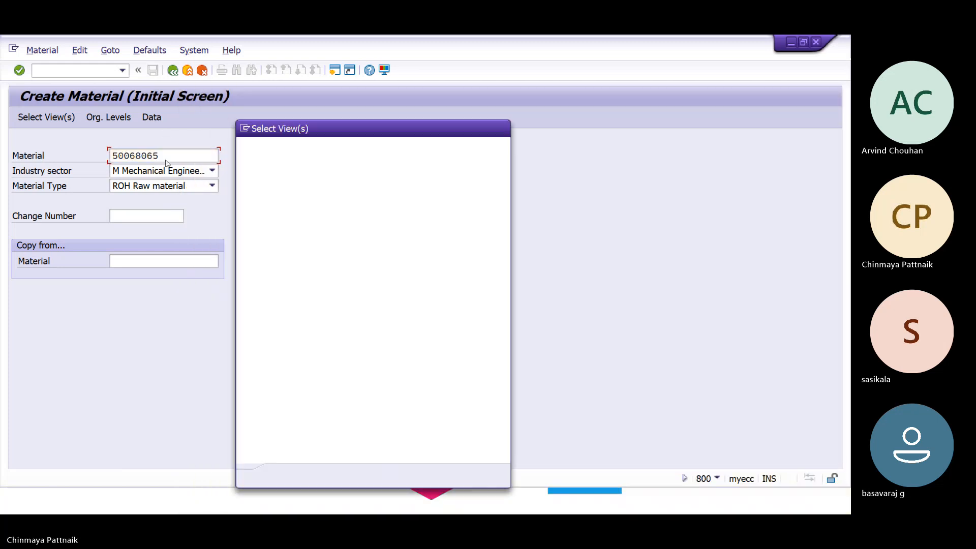
key("Return")
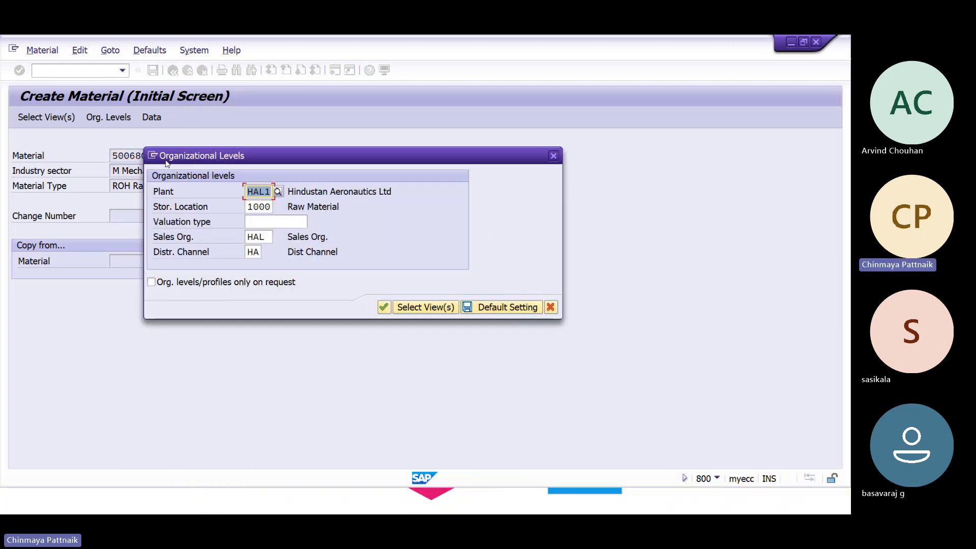
Set org levels to sales organization SAP1 and distribution channel S8, opening the sales data.
key("Tab")
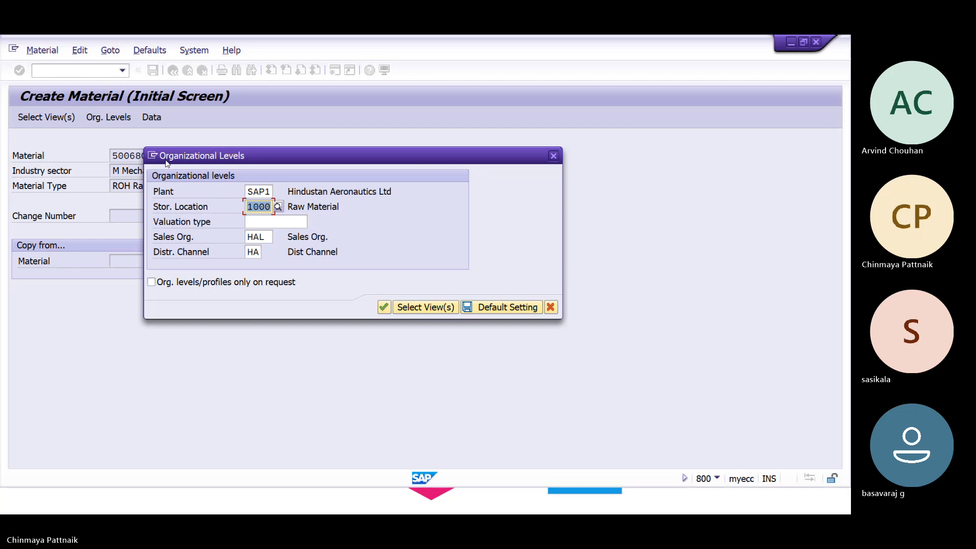
key("Tab")
key("Tab")
type("SA")
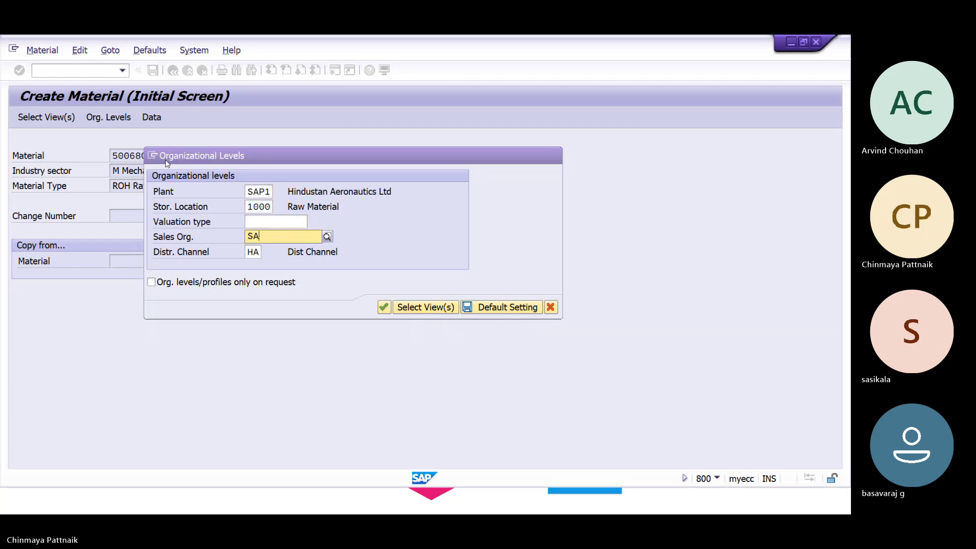
key("Down")
key("Down")
key("Up")
key("Return")
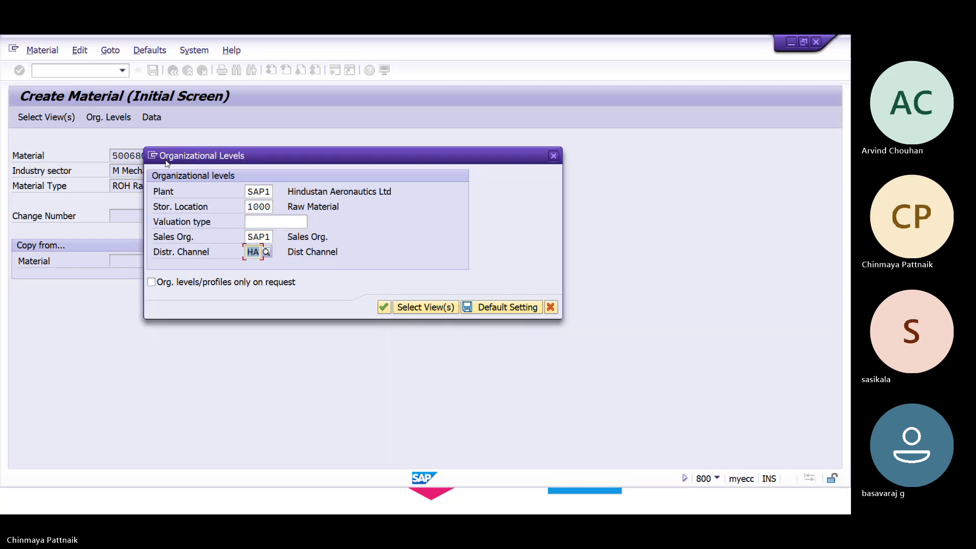
type("S")
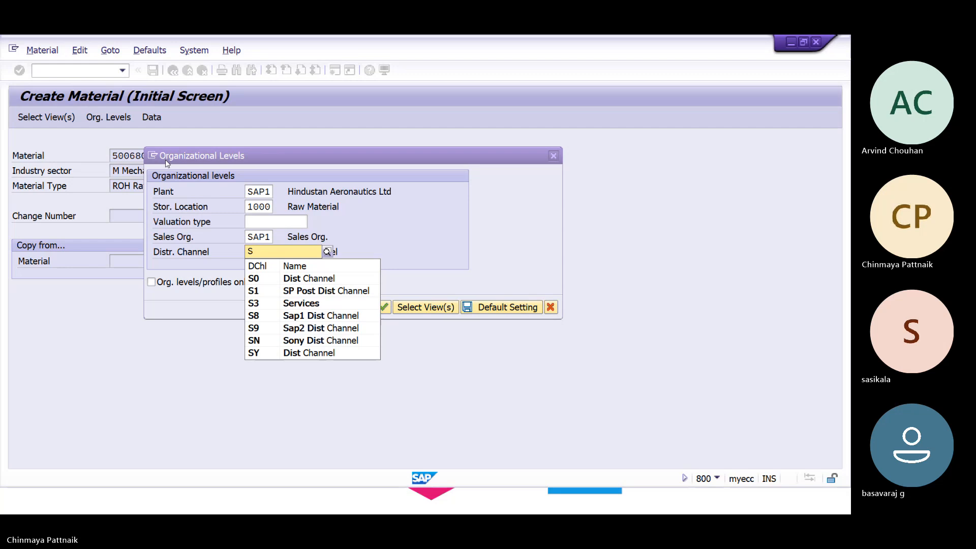
key("Down")
key("Down")
key("Down")
key("Return")
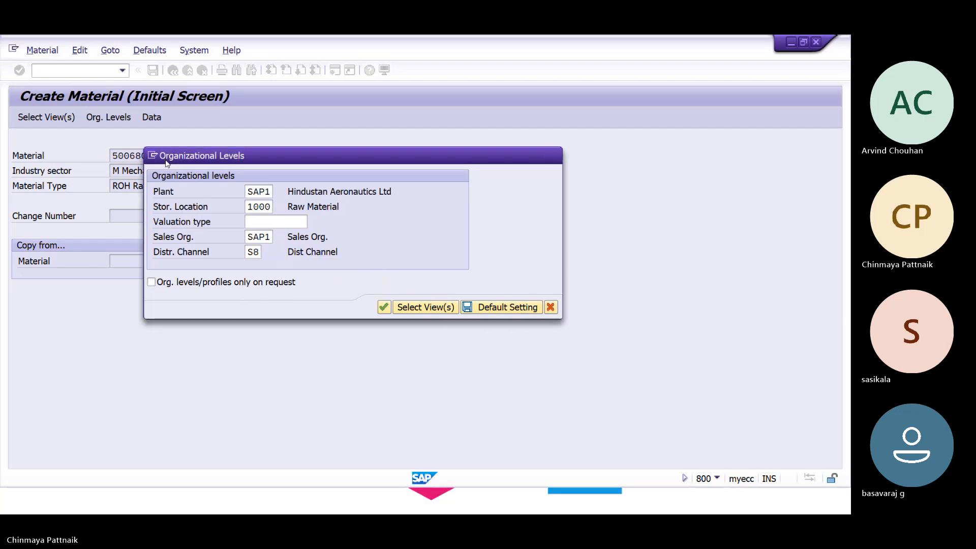
key("Return")
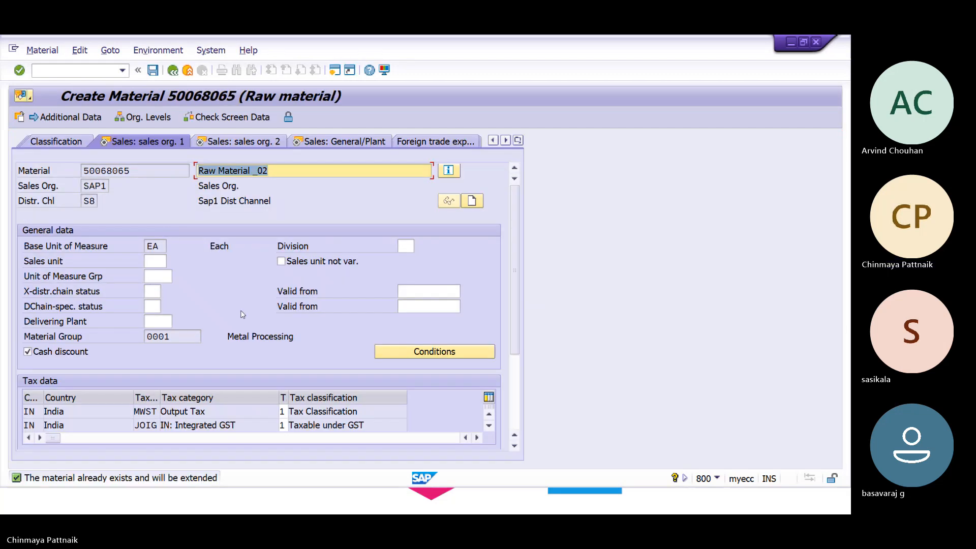
Set item category group NORM, availability check 02 and loading group 0001 for SAP1.
key("Return")
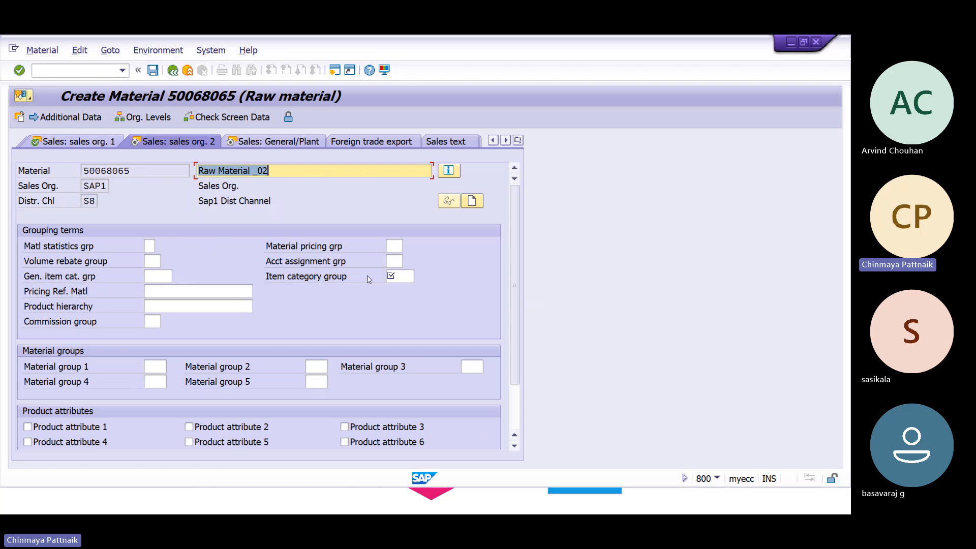
left_click(406, 276)
left_click(410, 285)
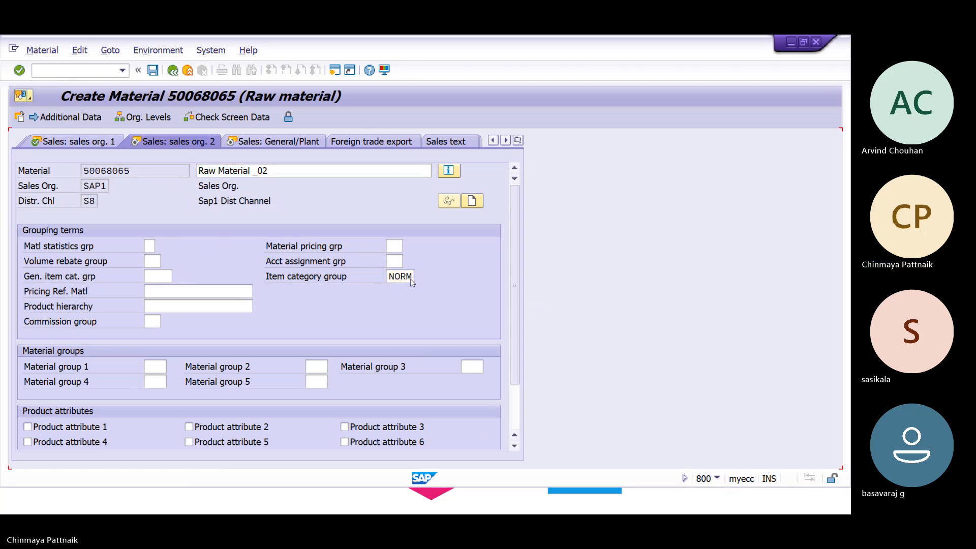
key("Return")
left_click(153, 291)
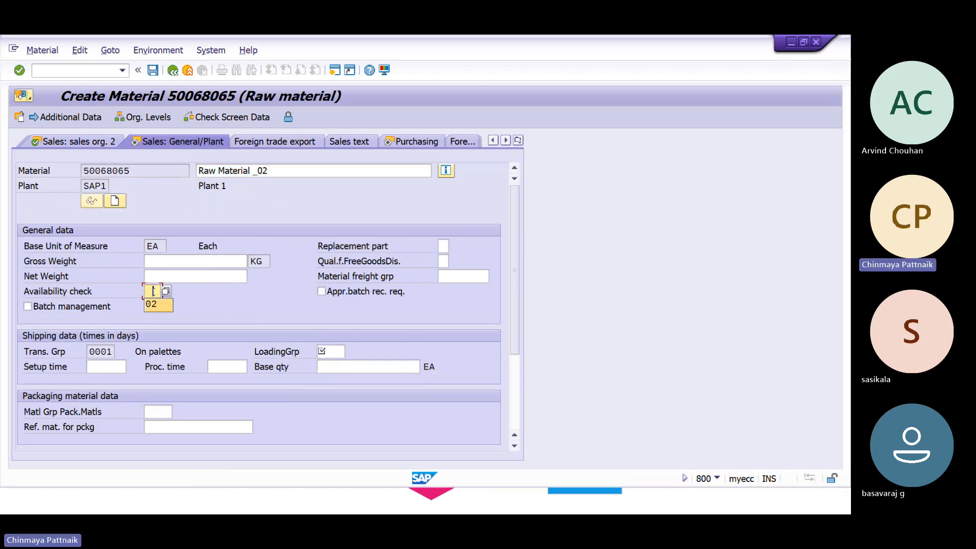
key("Tab")
key("shift+Tab")
key("shift+Tab")
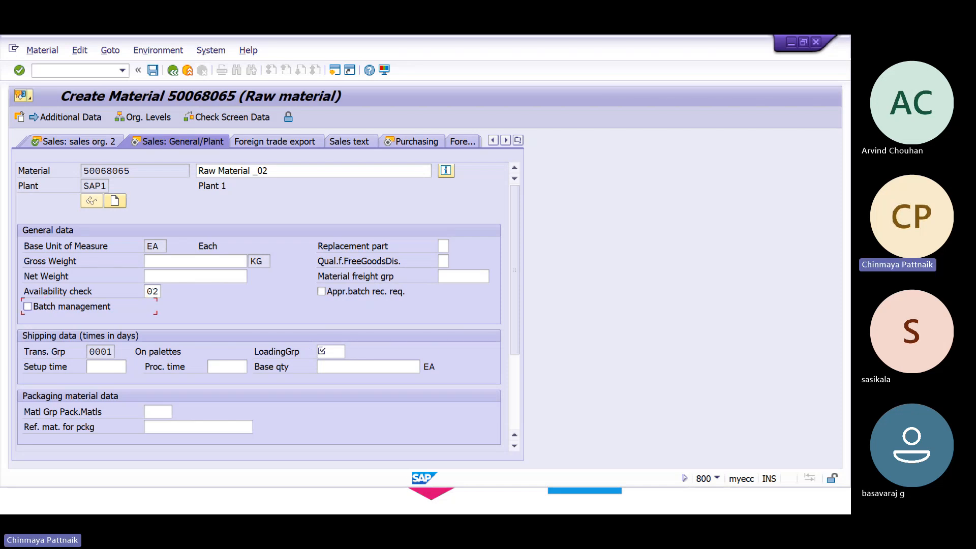
left_click(326, 351)
left_click(326, 364)
key("Return")
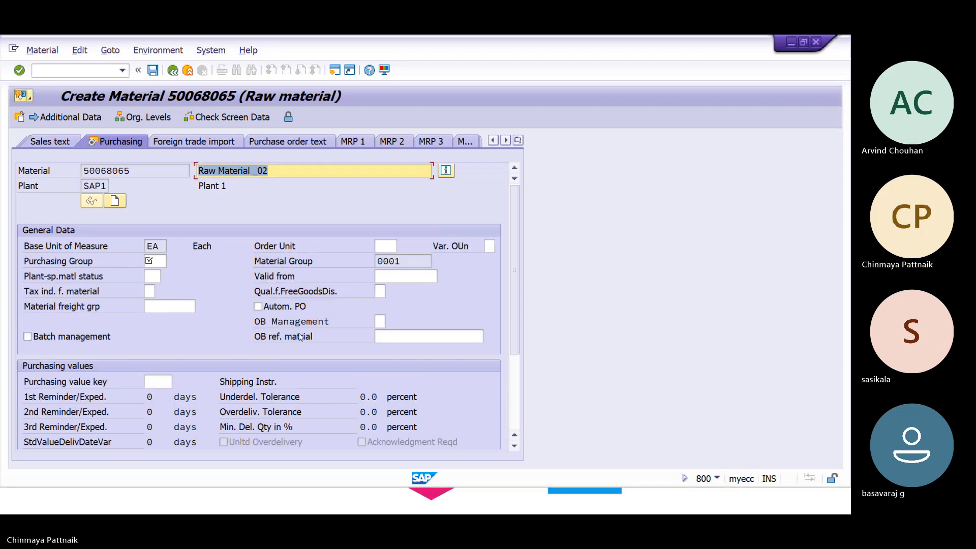
Set purchasing group 001 and moving price 100, save, and review the confirmation message.
left_click(153, 258)
key("Down")
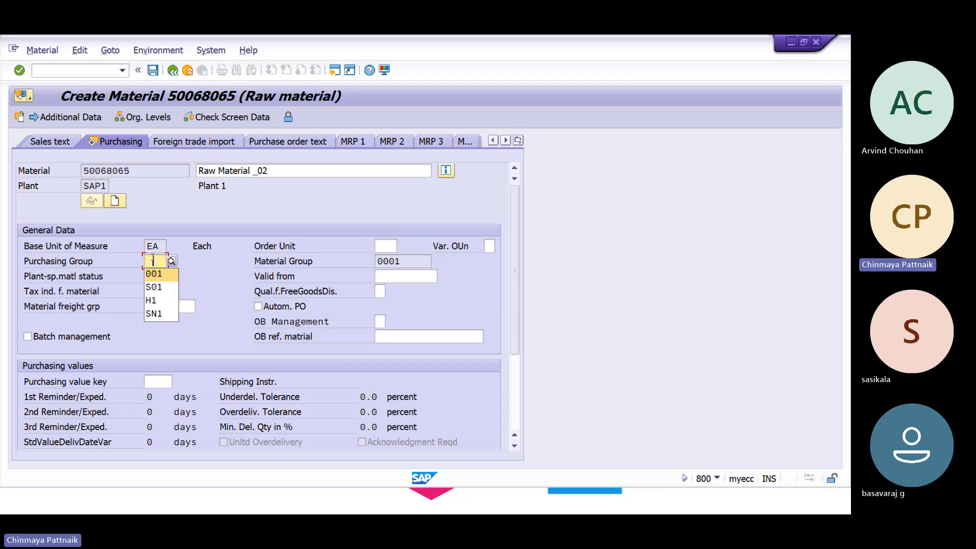
key("Return")
key("Return")
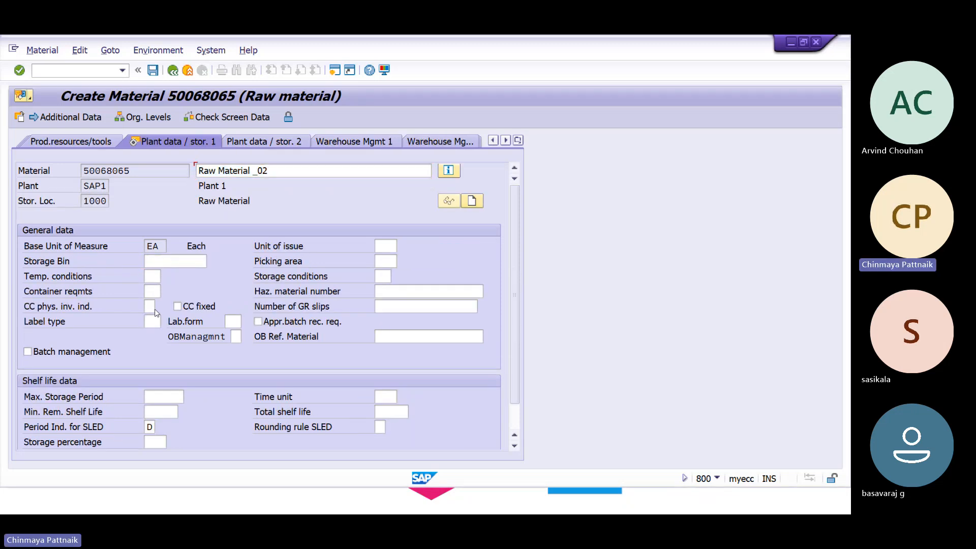
key("Return")
key("Down")
key("Return")
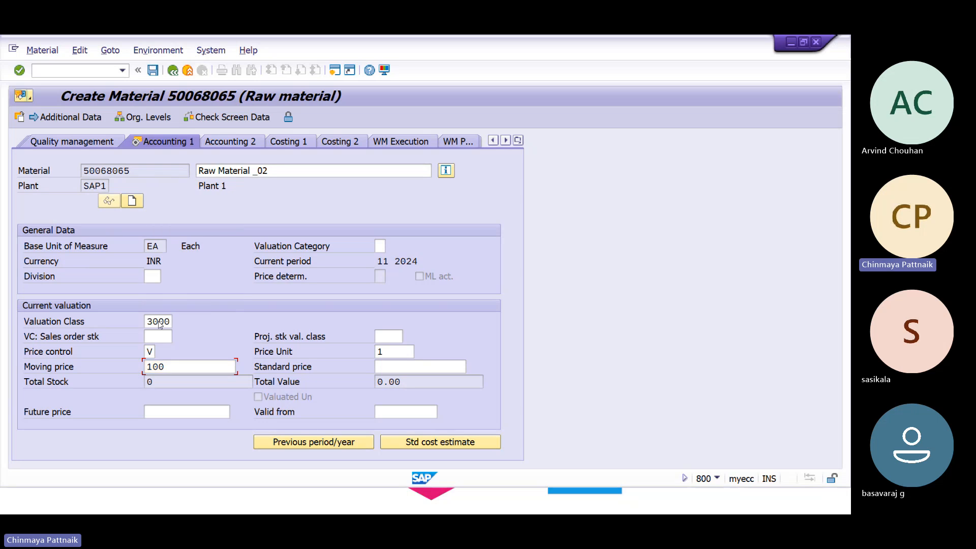
key("Return")
key("Return")
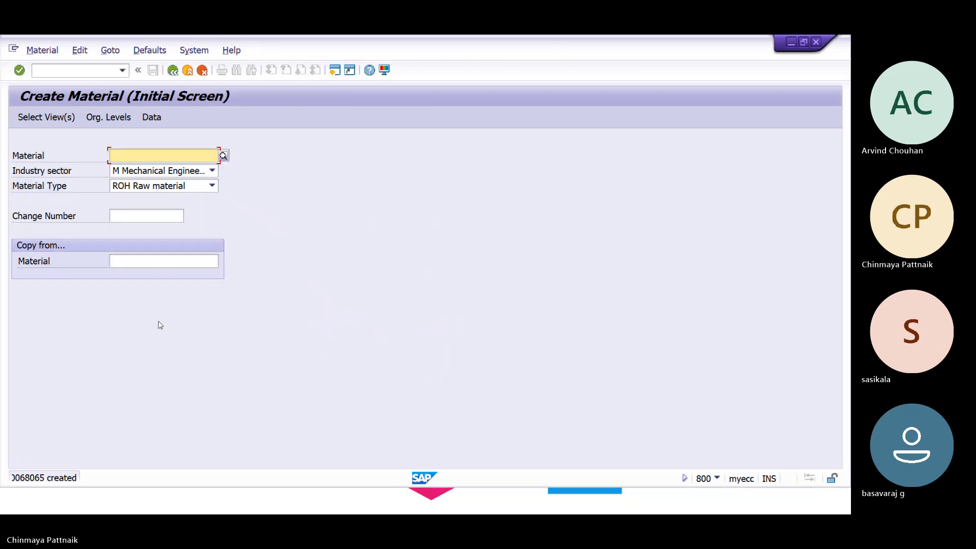
double_click(95, 477)
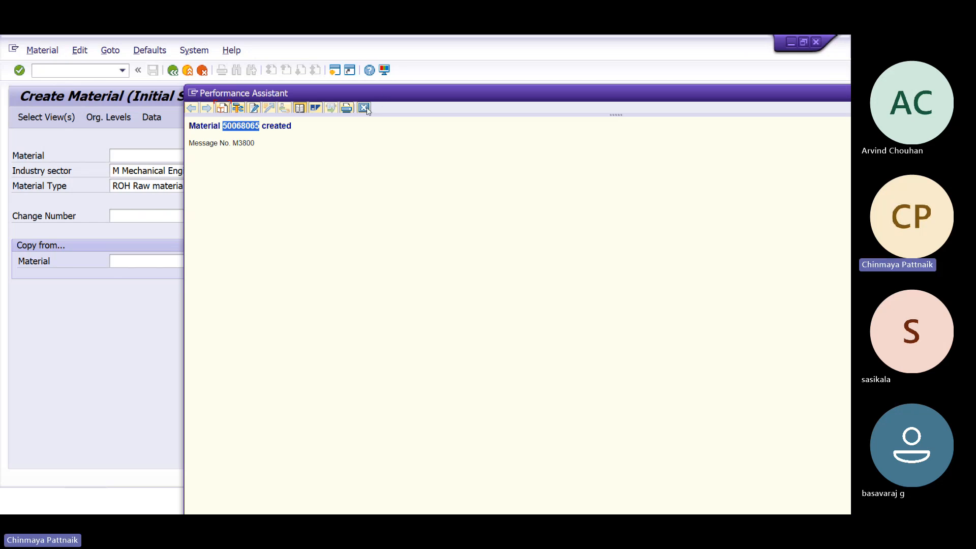
left_click(364, 108)
left_click(84, 71)
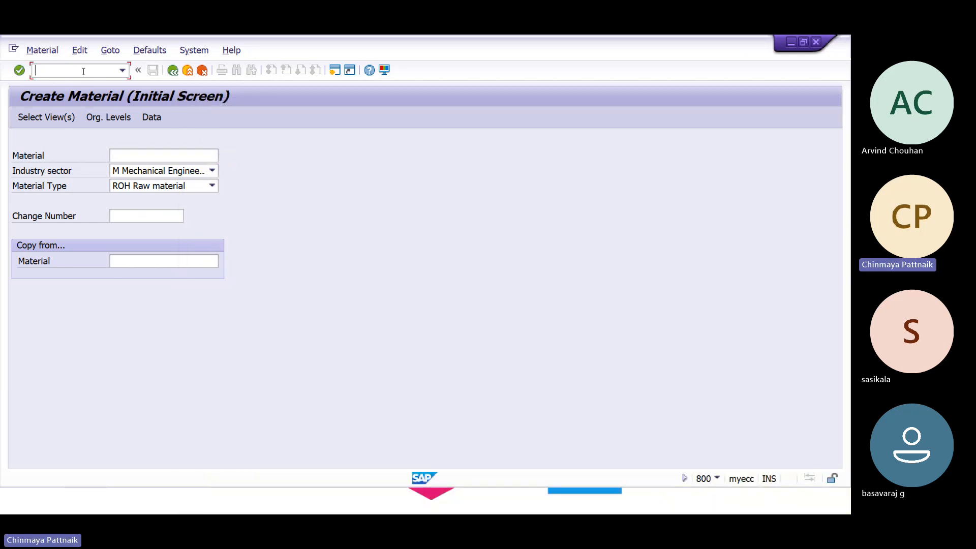
In OMS2, locate material type ROH and open its quantity/value updating.
type("/NOMS2")
key("Return")
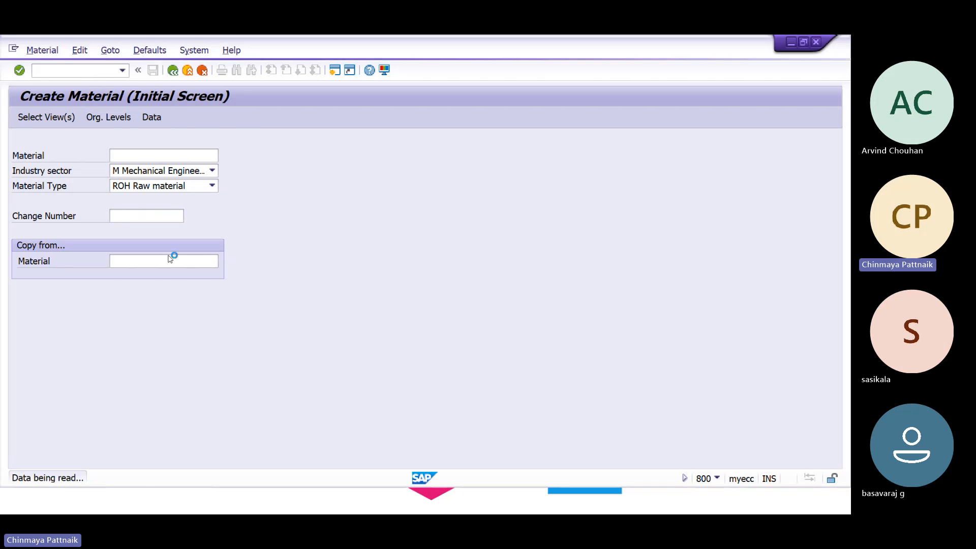
left_click(332, 352)
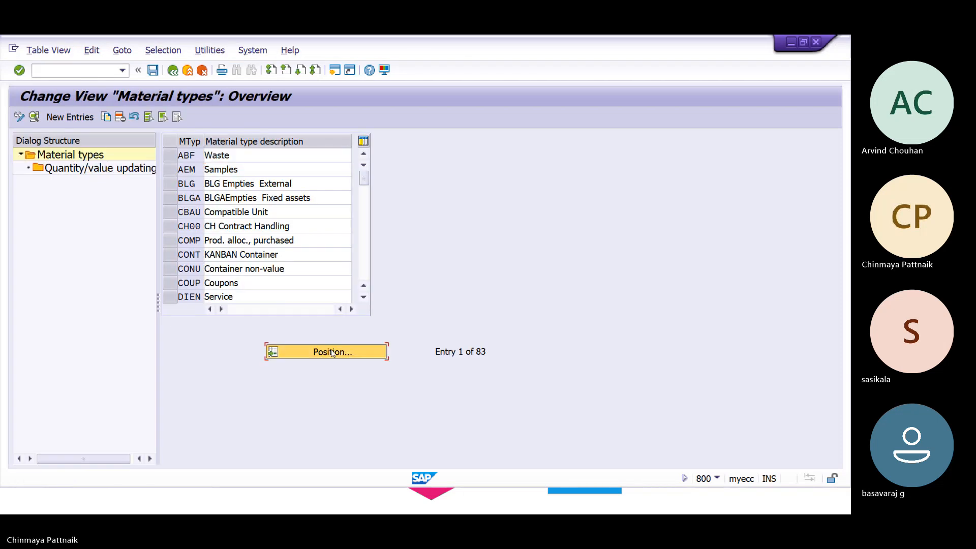
type("RO")
key("Return")
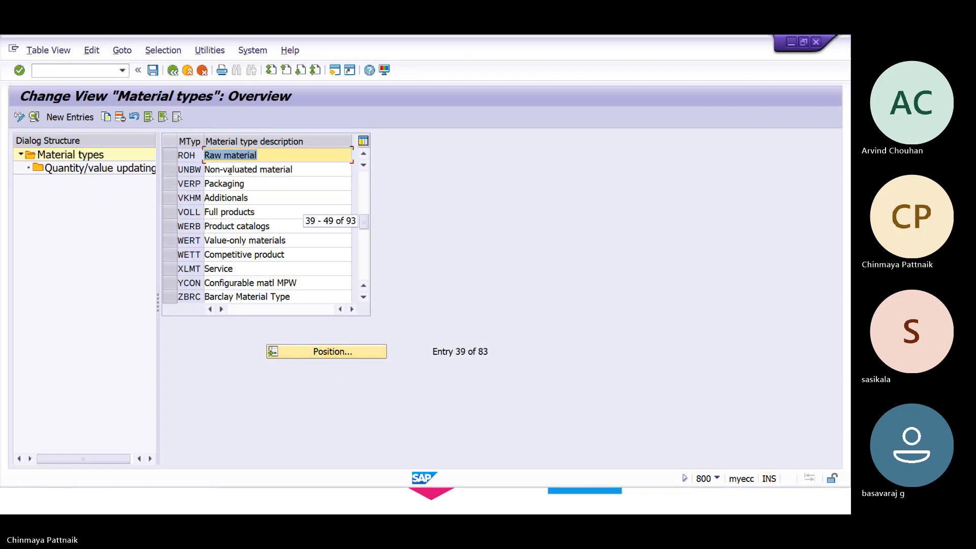
left_click(172, 161)
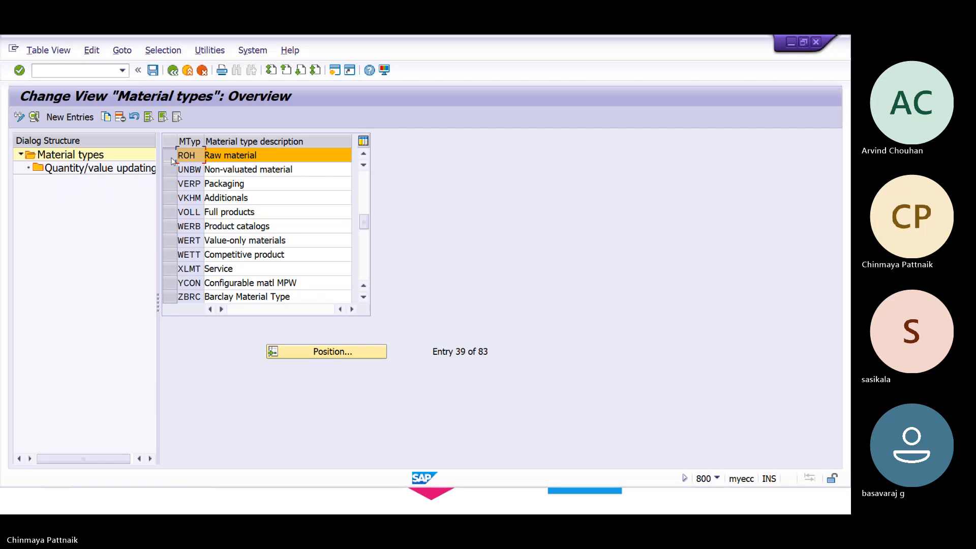
double_click(127, 170)
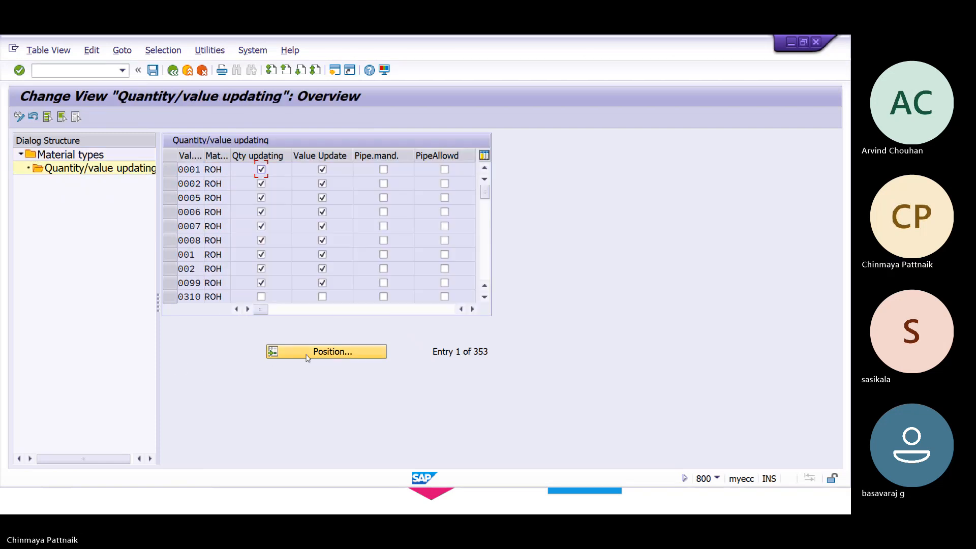
Check valuation areas HAL1 and SAP1, then exit to Easy Access, declining log-off.
left_click(307, 357)
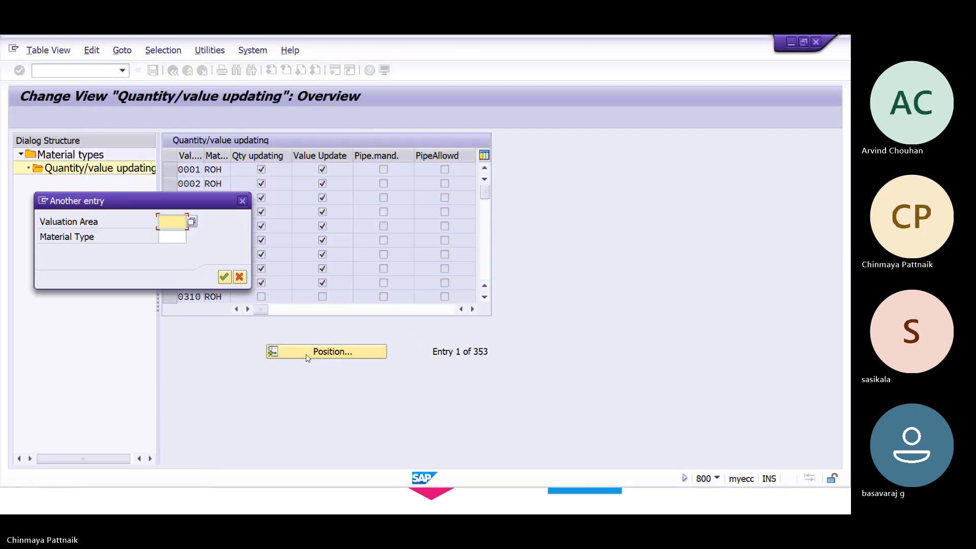
type("HAL1")
key("Return")
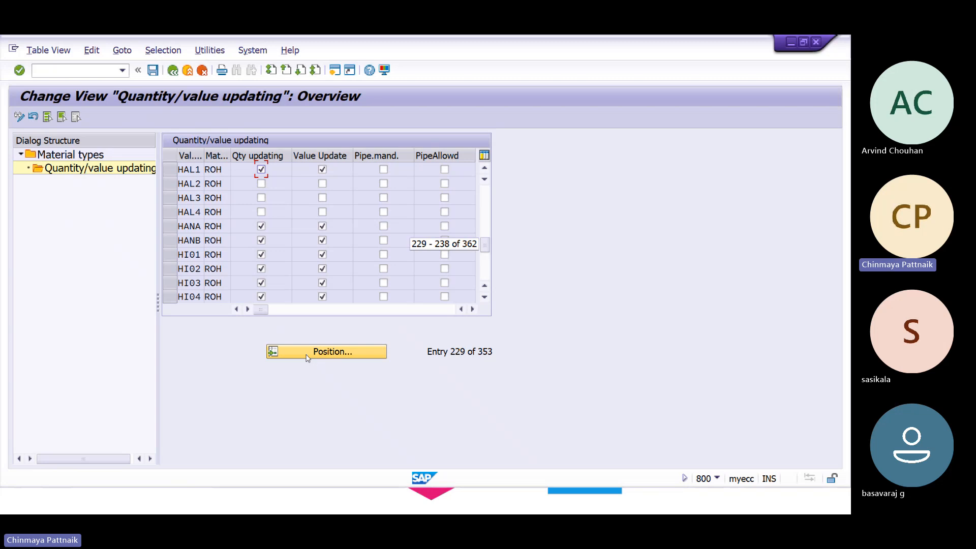
left_click(313, 359)
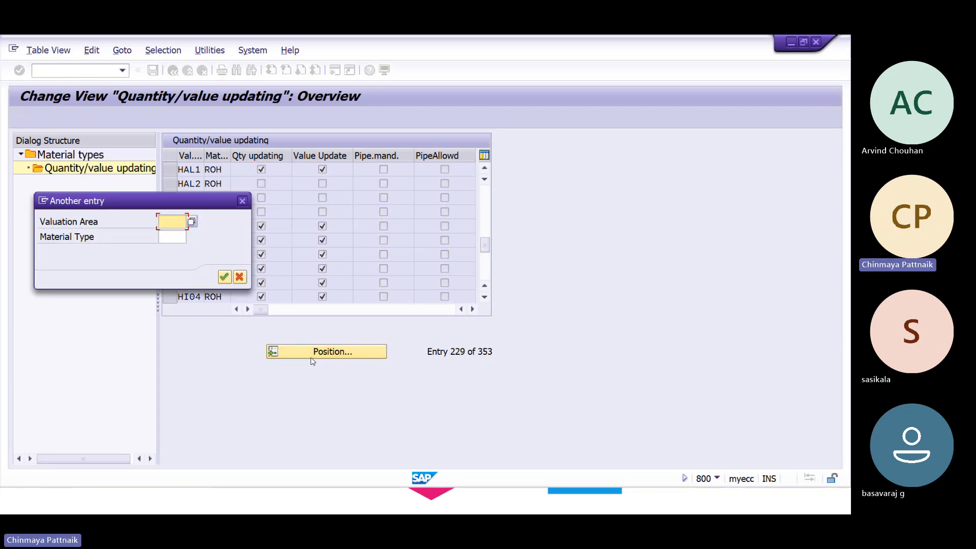
type("SAP1")
key("Return")
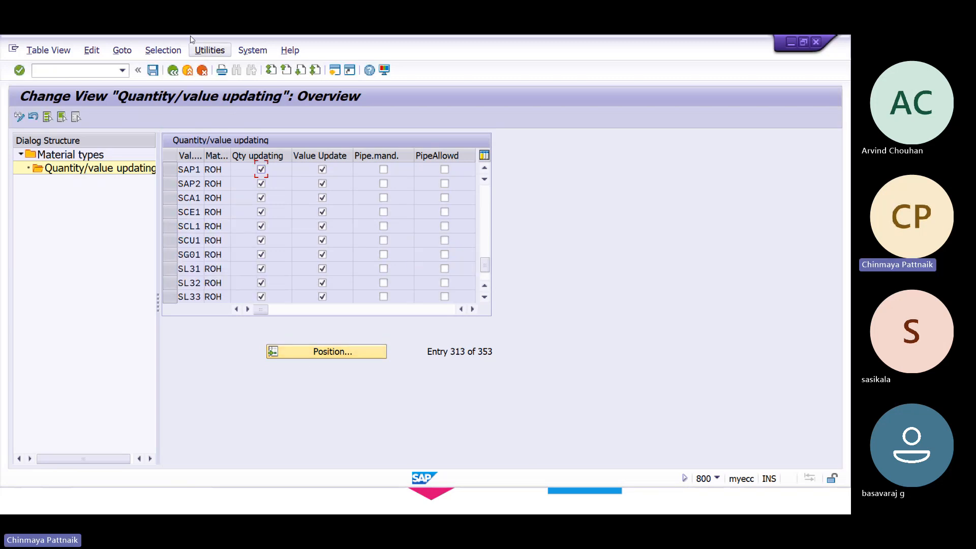
left_click(188, 70)
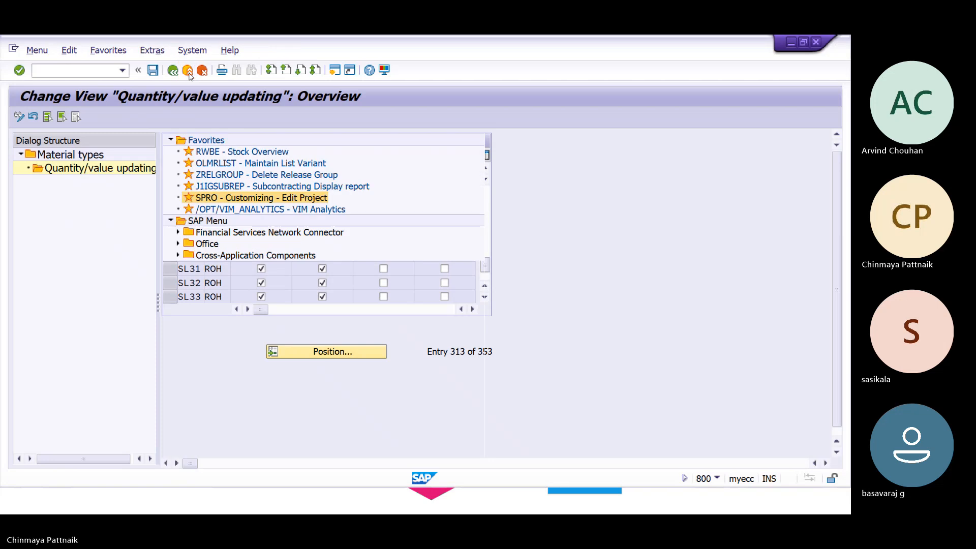
left_click(188, 69)
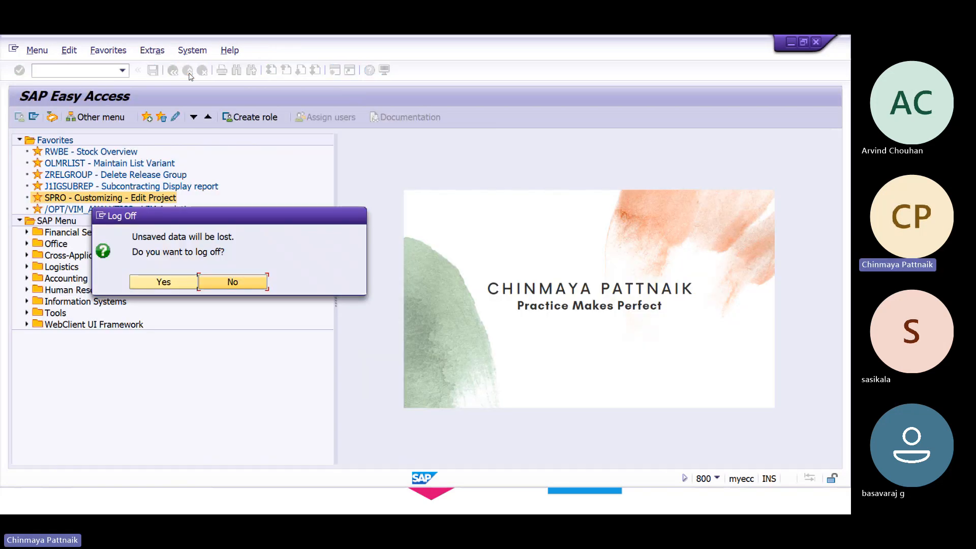
left_click(226, 286)
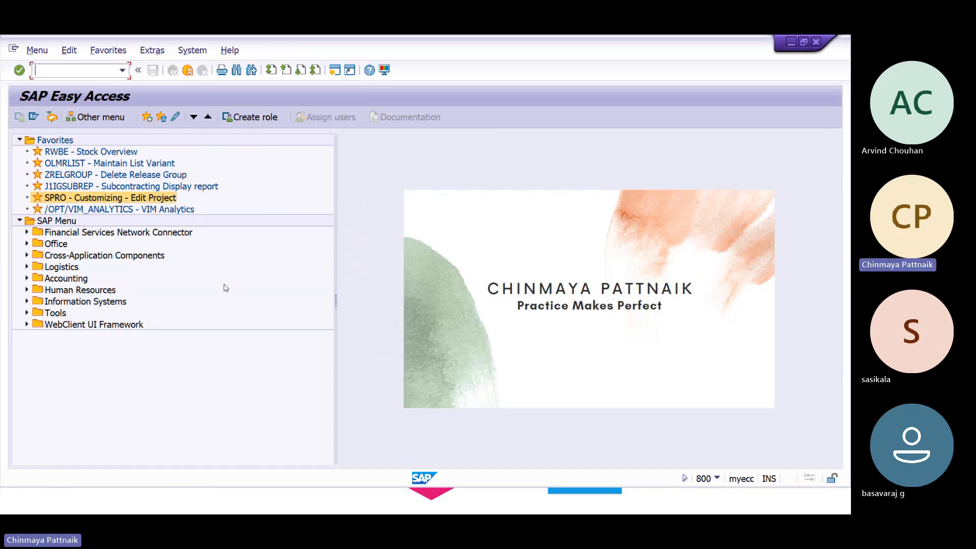
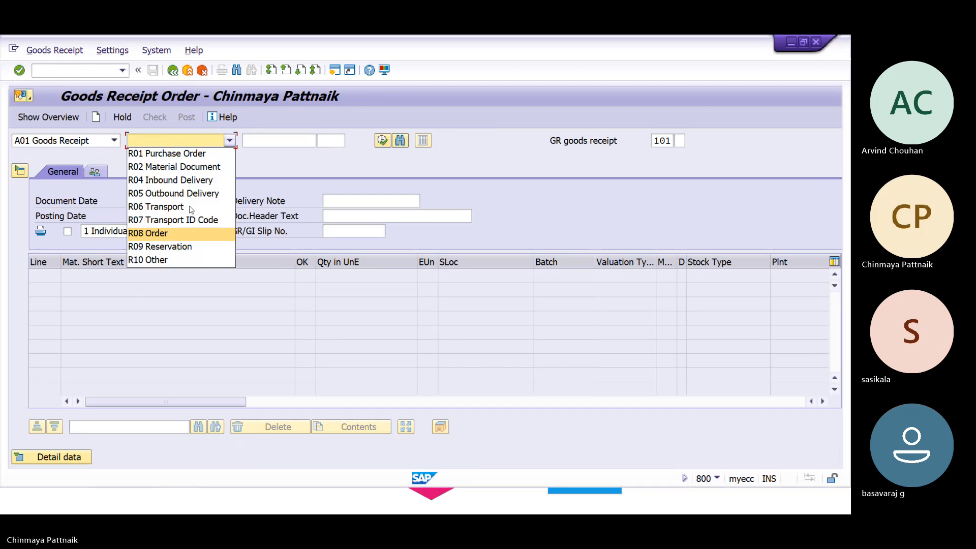
Post a 561 receipt of 1000 EA of material 50068065 into storage location 1000, plant SAP1.
left_click(187, 263)
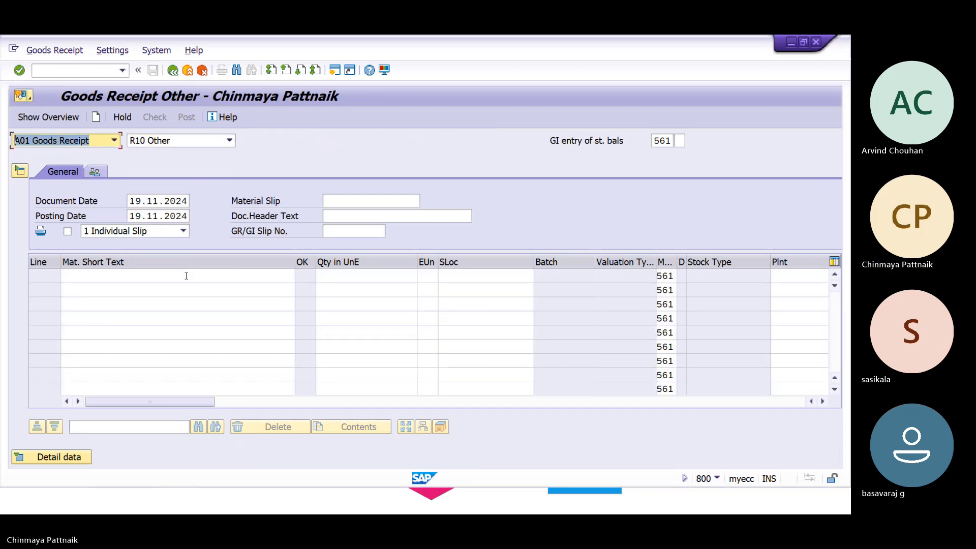
left_click(186, 276)
type("50068065")
key("Return")
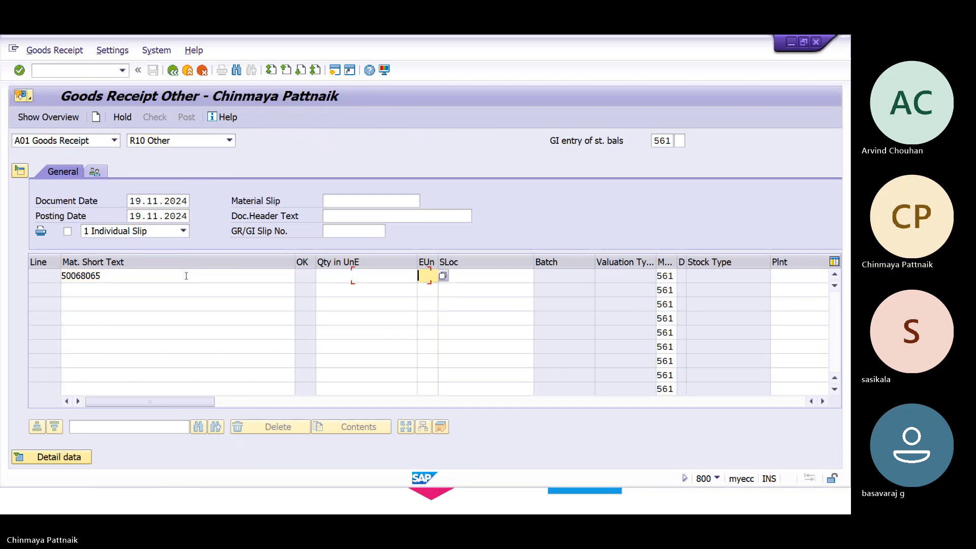
left_click(404, 281)
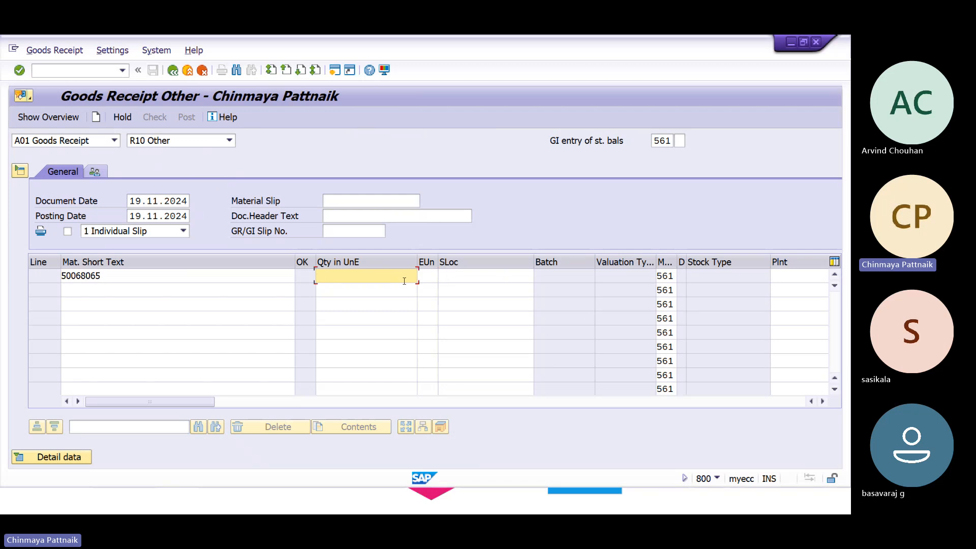
type("1000")
key("Tab")
key("Tab")
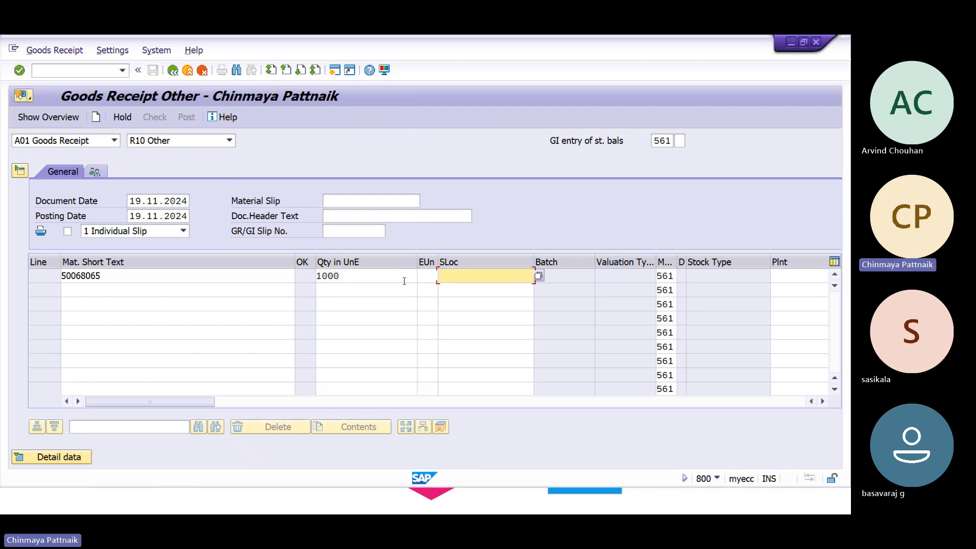
type("1000")
key("Tab")
key("Tab")
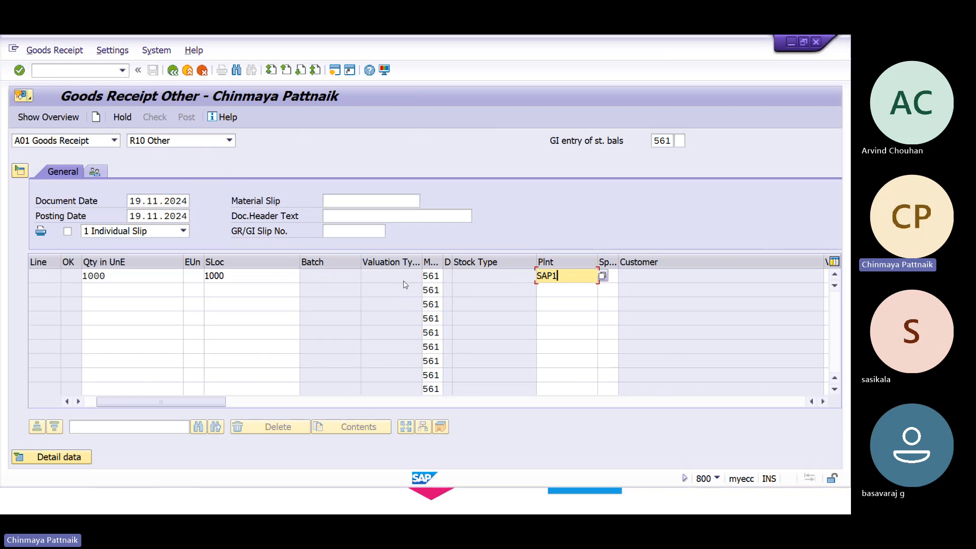
type("SAP1")
key("Return")
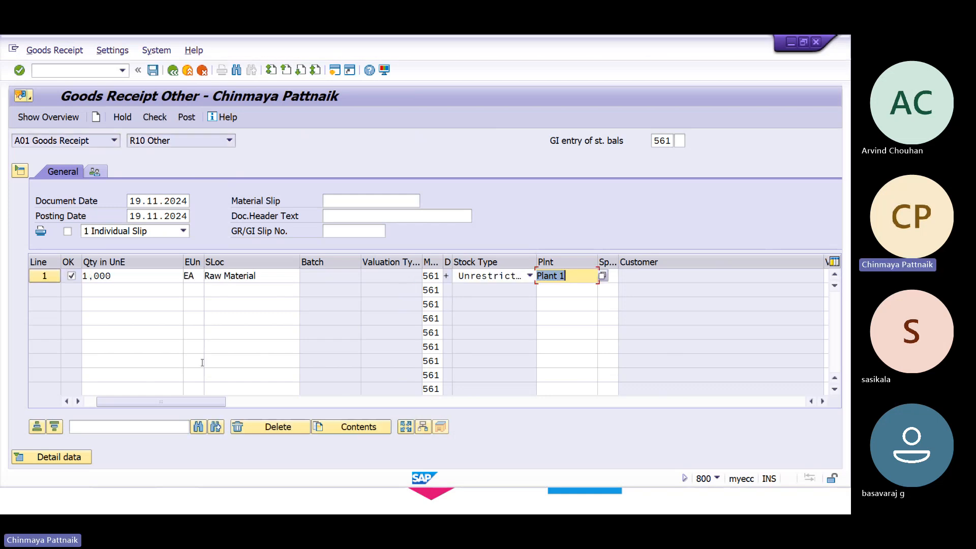
left_click(187, 117)
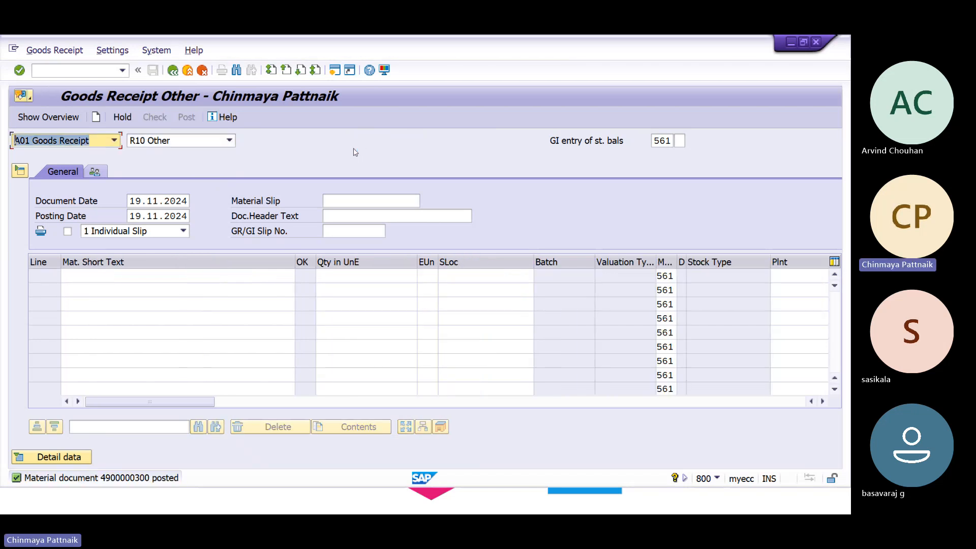
Run MMBE stock overview for material 50068065 across plants SAP1 and HAL1.
left_click(99, 72)
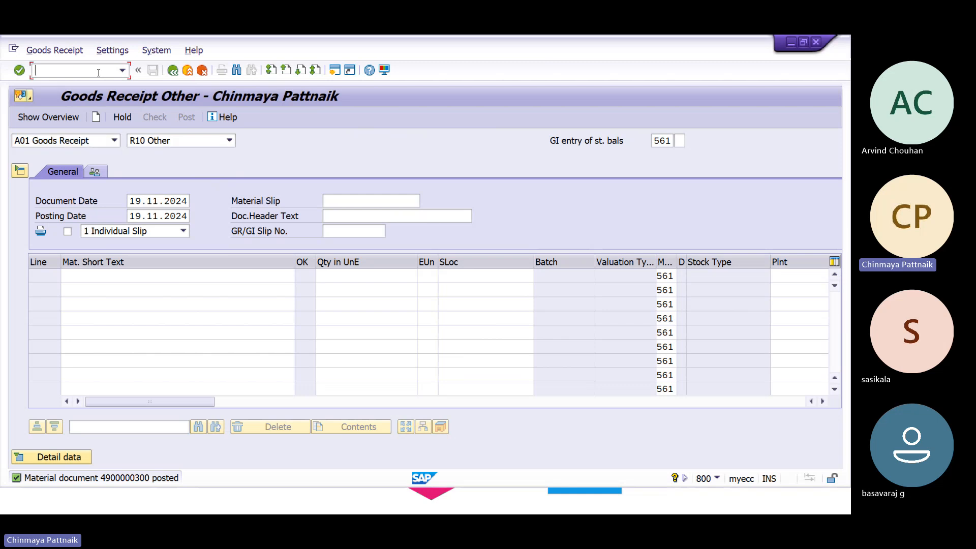
type("/Nmmbe")
key("Return")
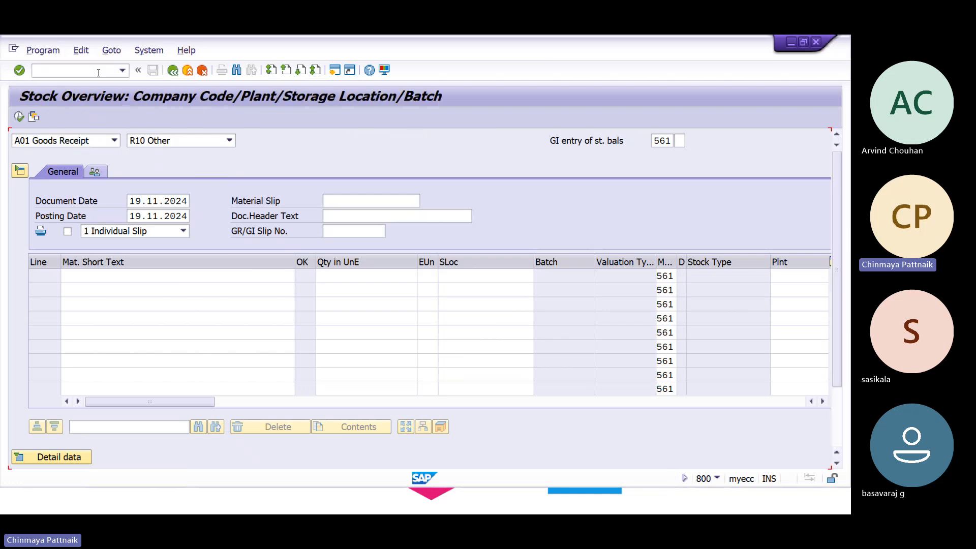
left_click(232, 171)
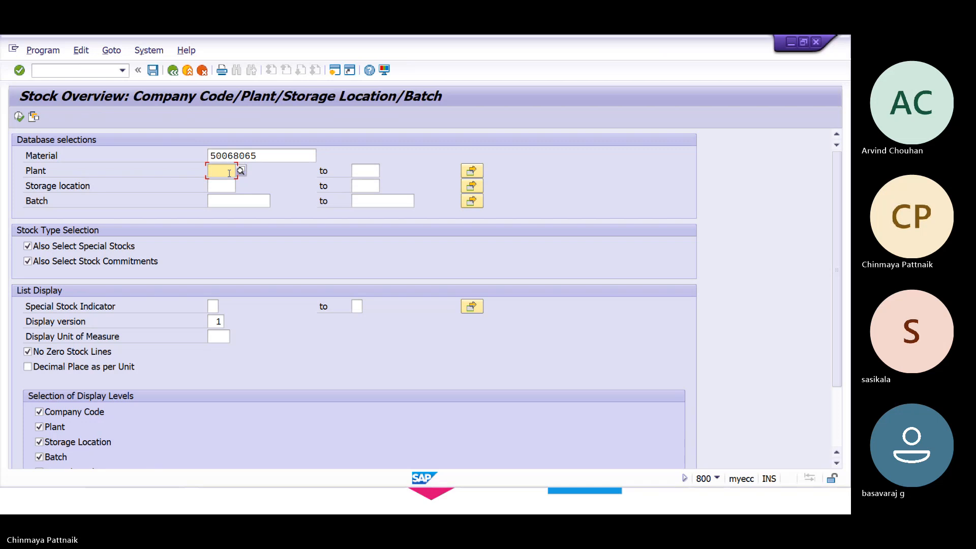
type("SAP1")
key("Tab")
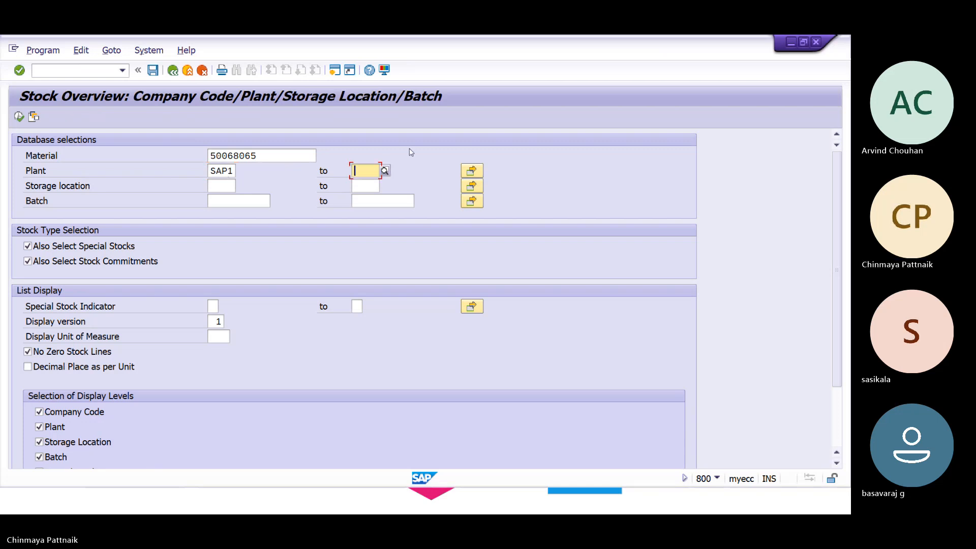
left_click(472, 171)
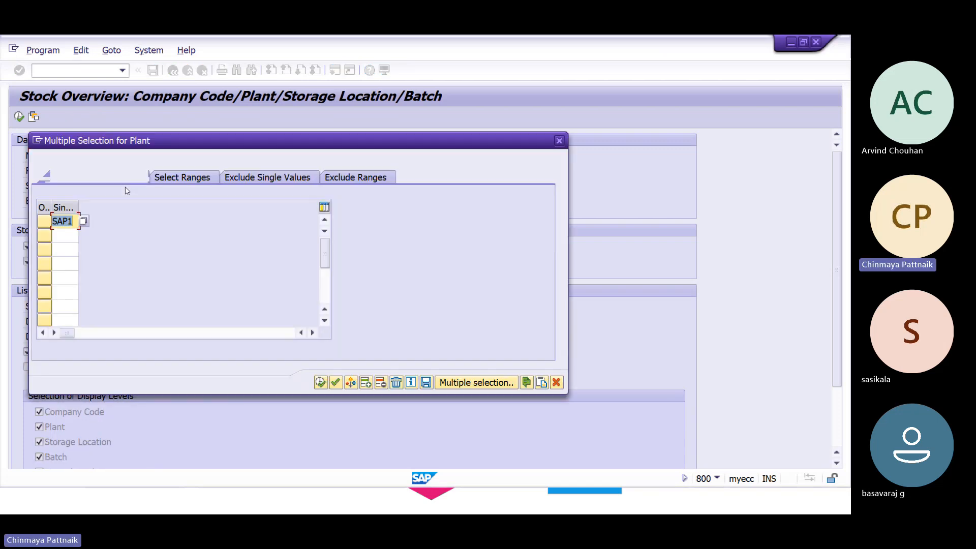
type("HAL1")
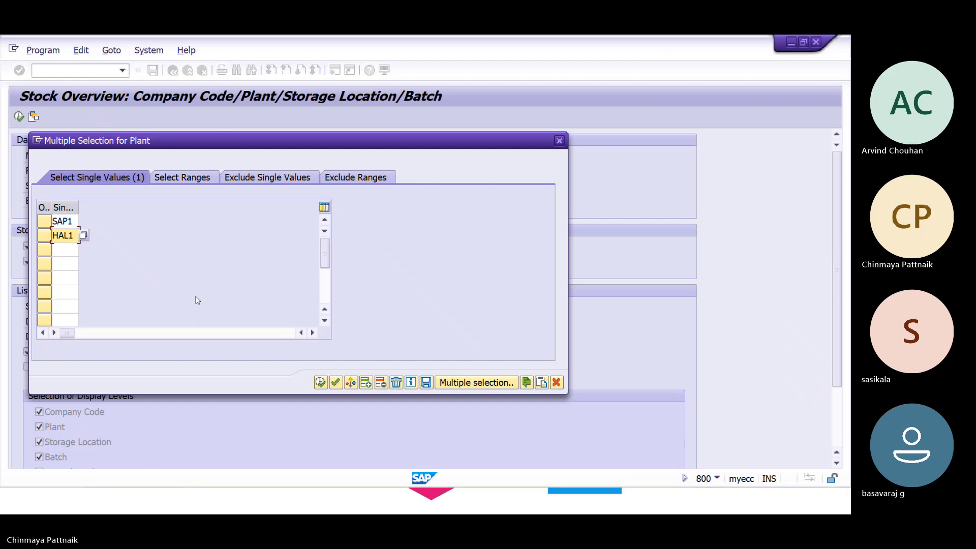
left_click(321, 383)
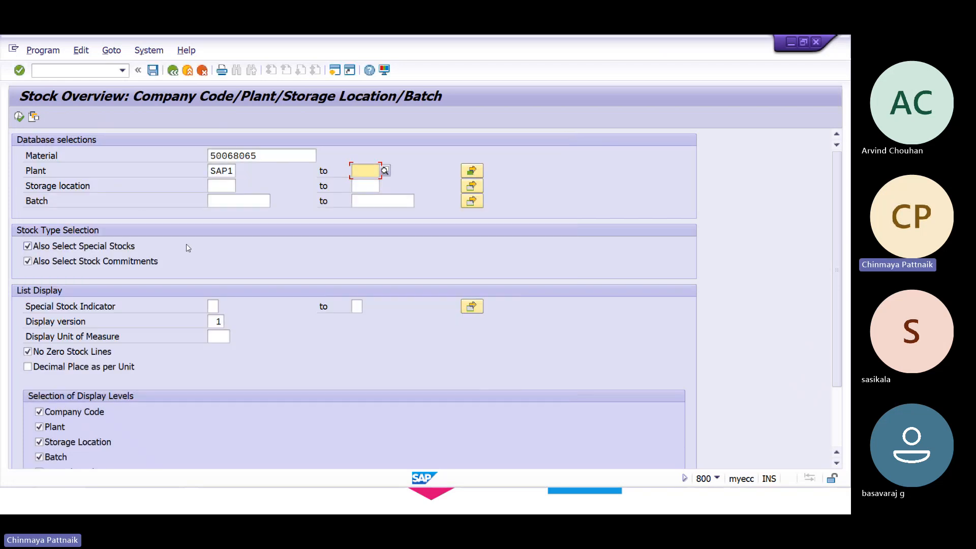
left_click(18, 117)
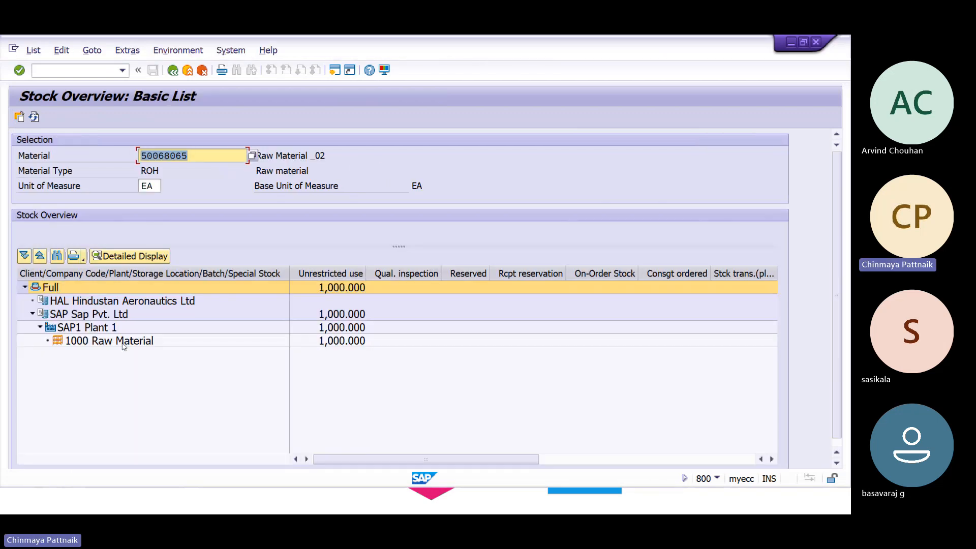
Inspect the HAL, SAP, SAP1 Plant 1 and 1000 Raw Material stock rows, then switch to the slideshow.
left_click(48, 302)
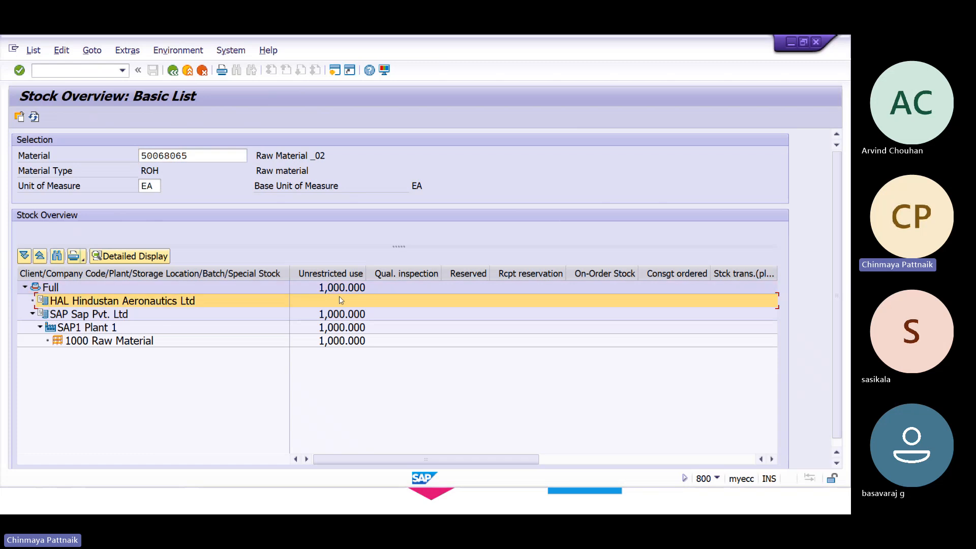
left_click(48, 318)
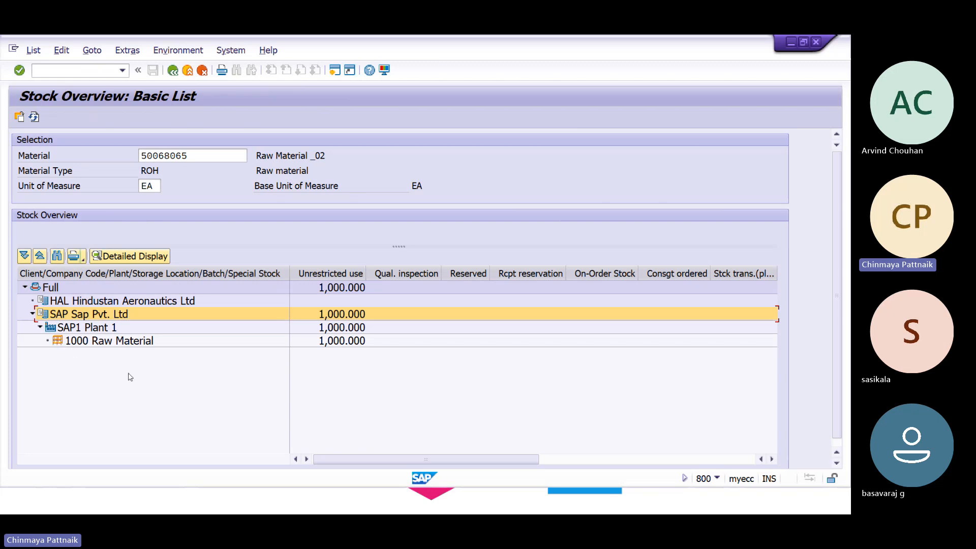
left_click(50, 328)
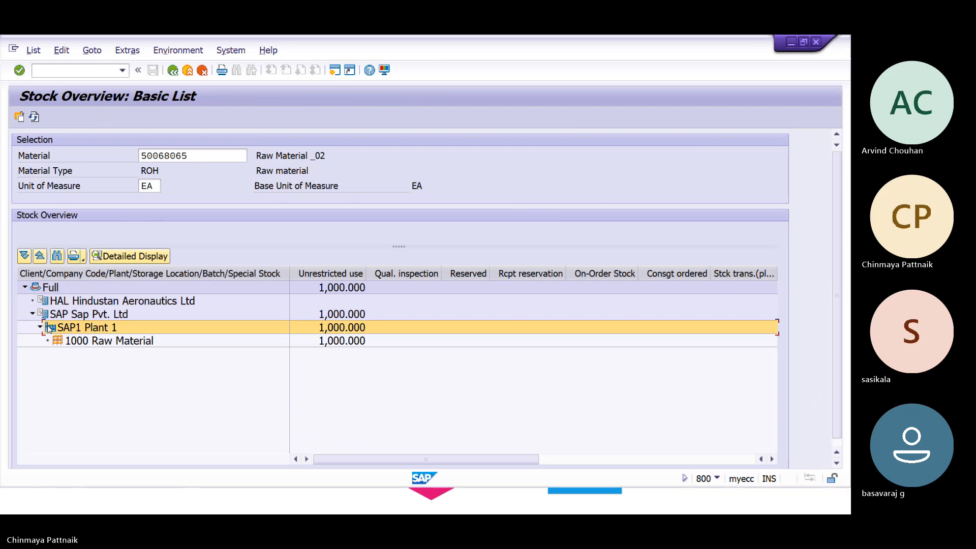
left_click(58, 341)
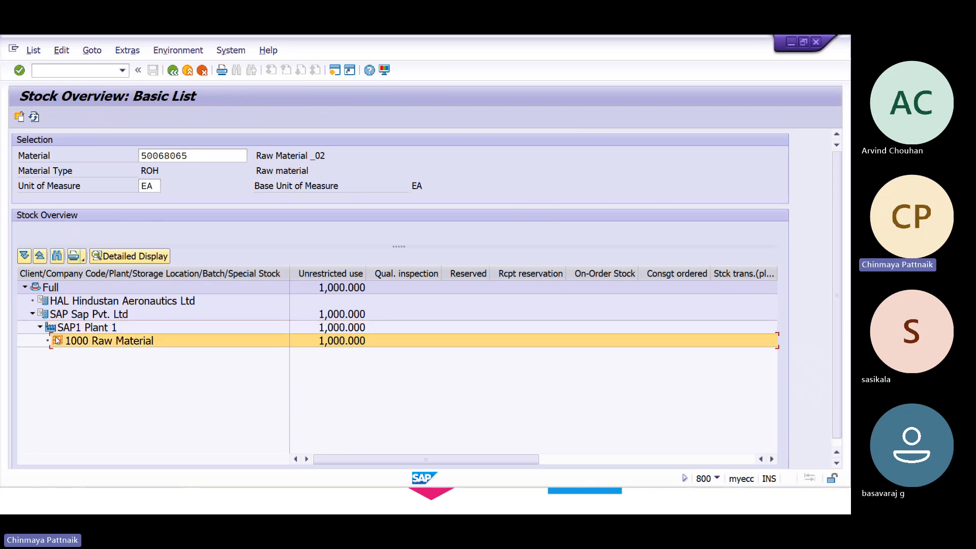
left_click(56, 328)
left_click(58, 341)
left_click(44, 303)
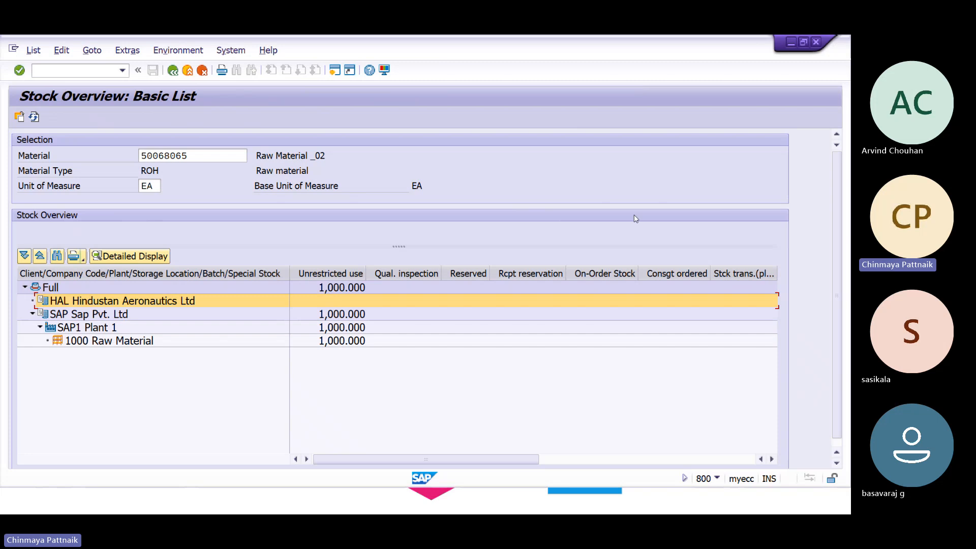
key("alt+Tab")
Advance to the Thank You slide, end the slideshow and close the presentation.
left_click(578, 231)
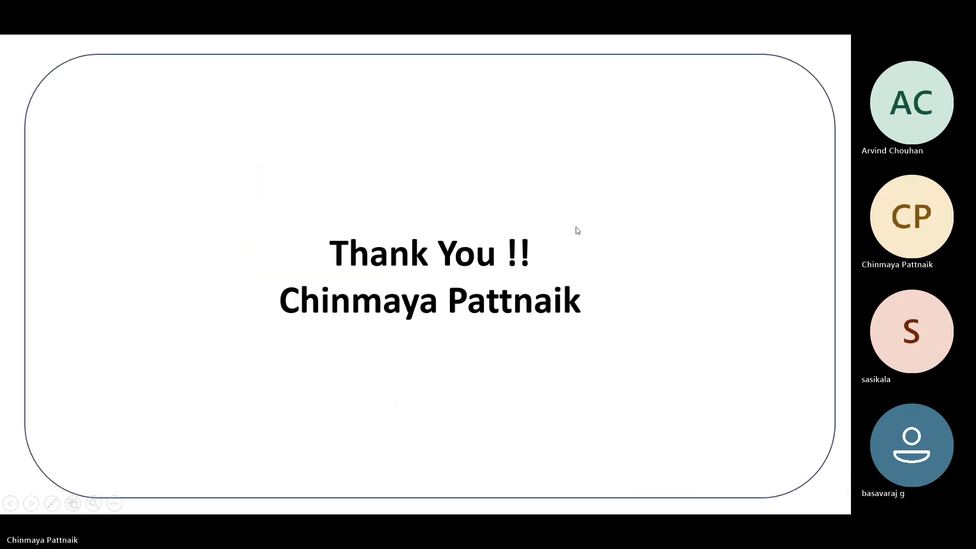
key("Escape")
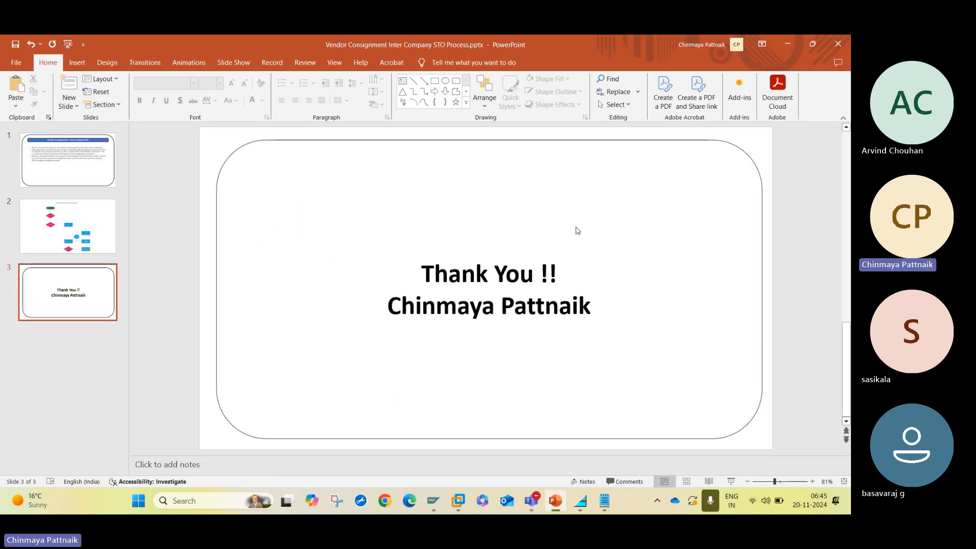
left_click(555, 501)
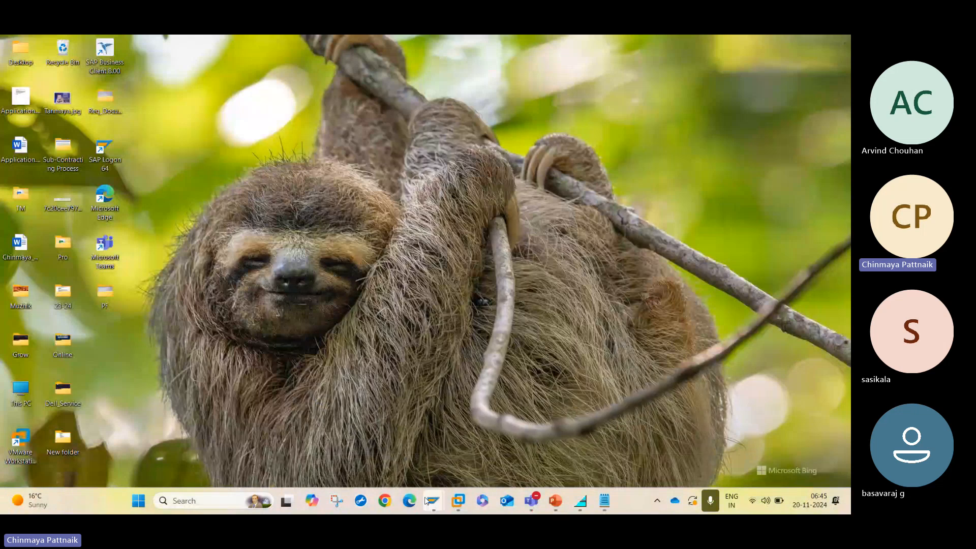
mouse_move(430, 503)
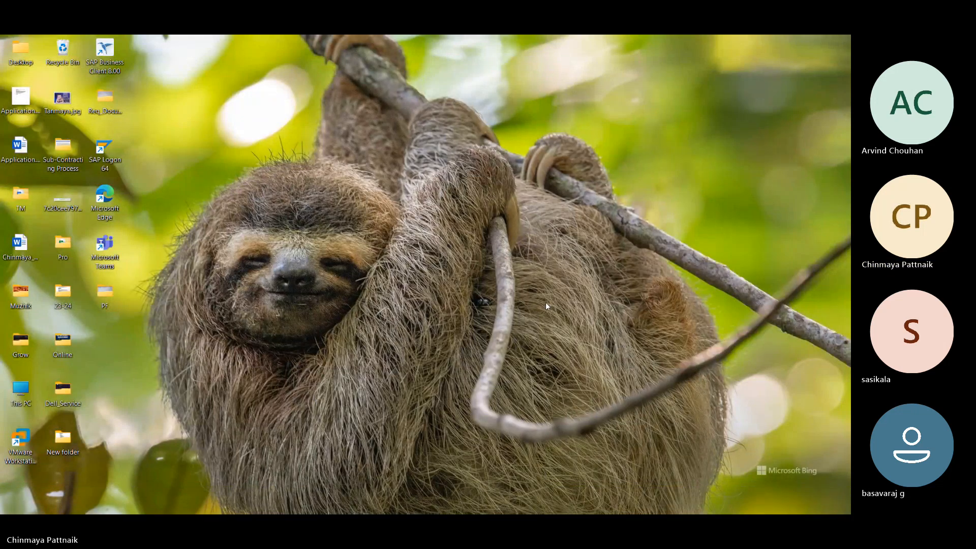
key("alt+Tab")
left_click(849, 45)
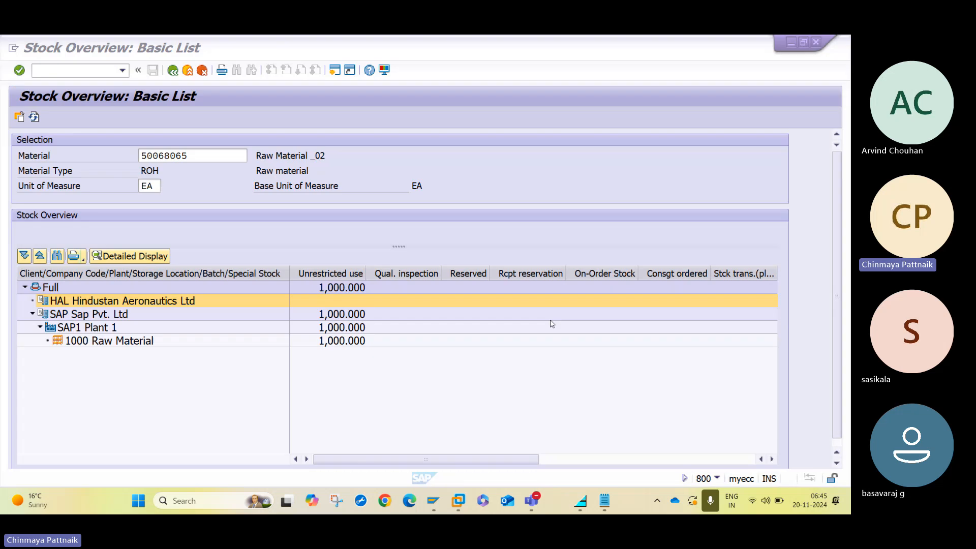
Return to the stock overview and leave it for the Easy Access menu.
mouse_move(456, 500)
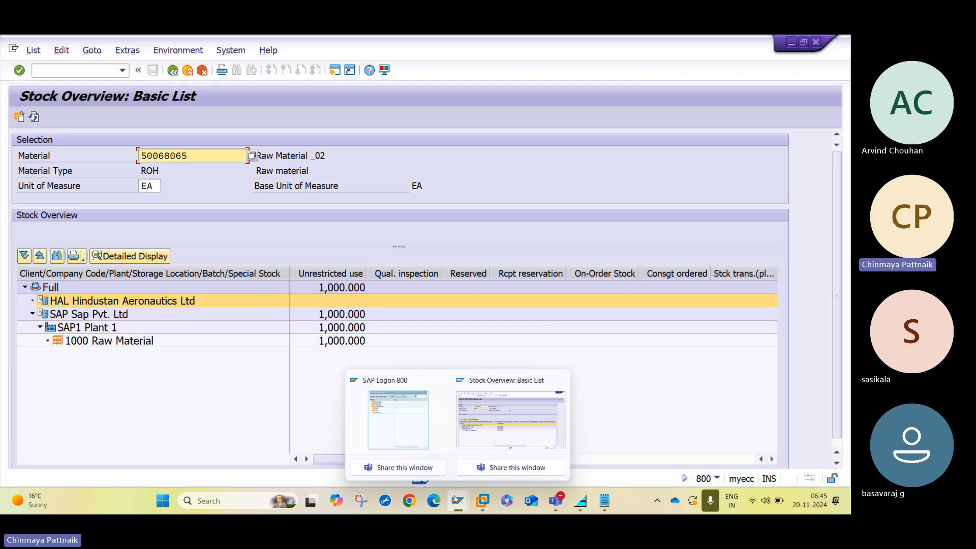
left_click(518, 412)
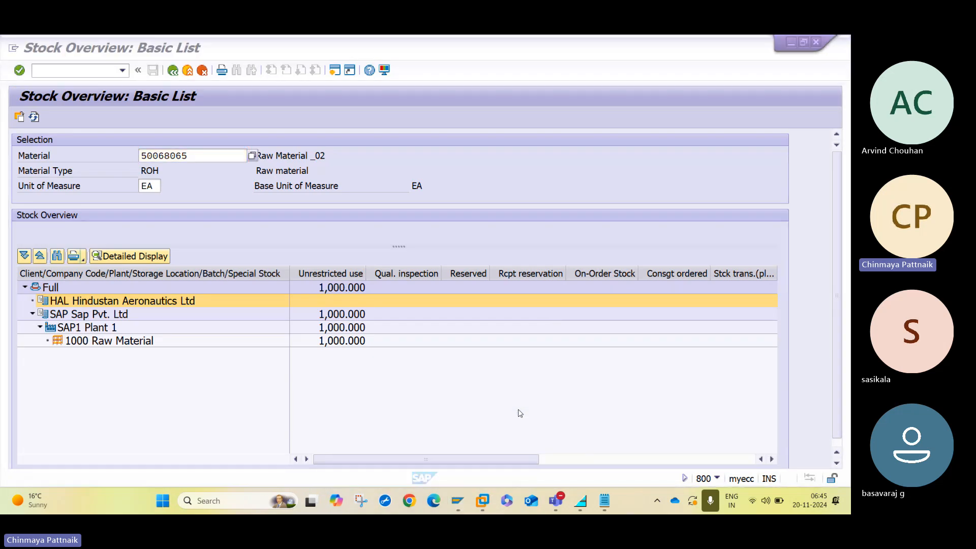
left_click(317, 381)
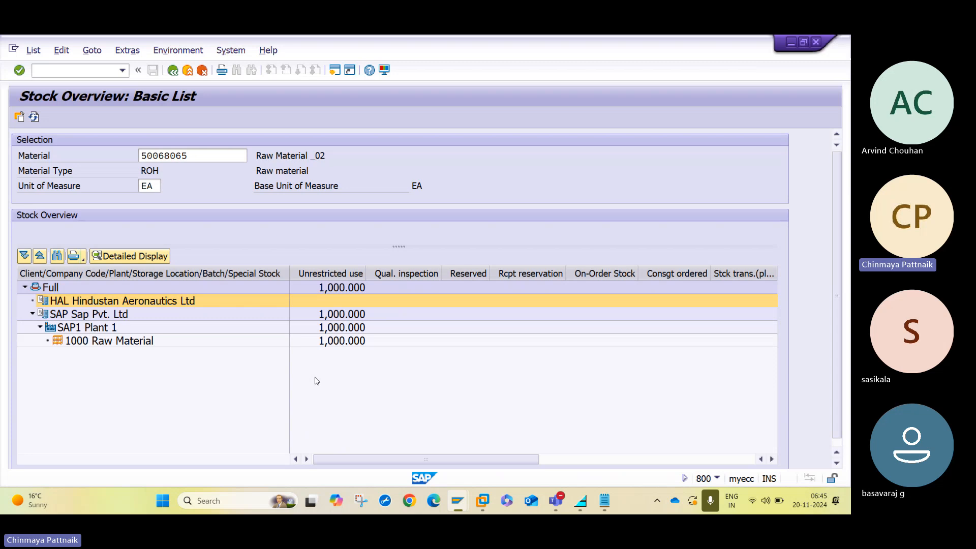
key("shift+F3")
Start ME21N and enter vendor SAP1 for the new purchase order.
type("ME21N")
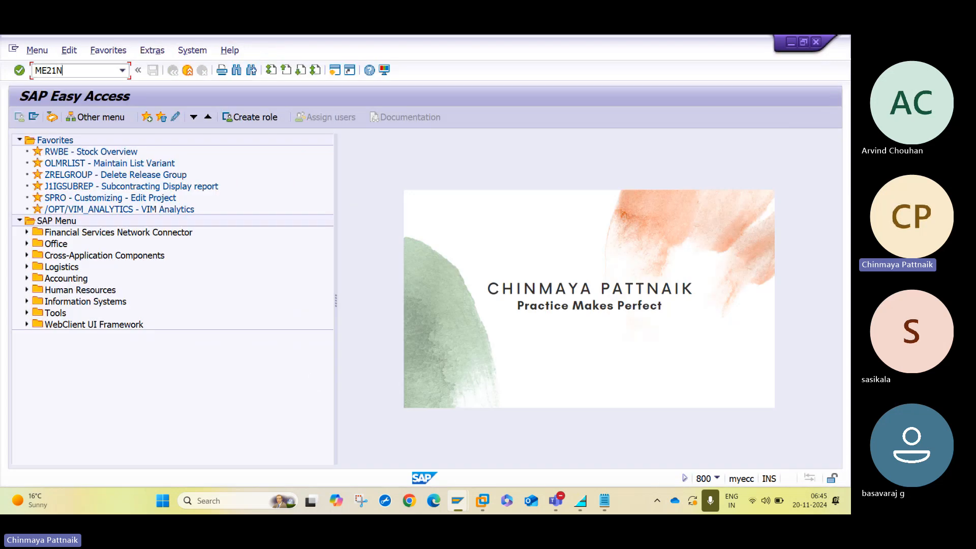
key("Return")
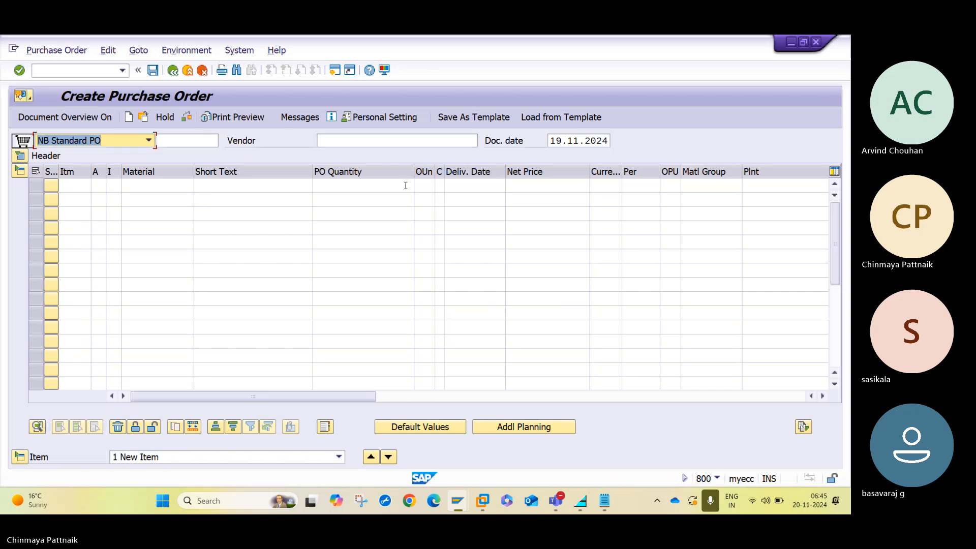
left_click(335, 141)
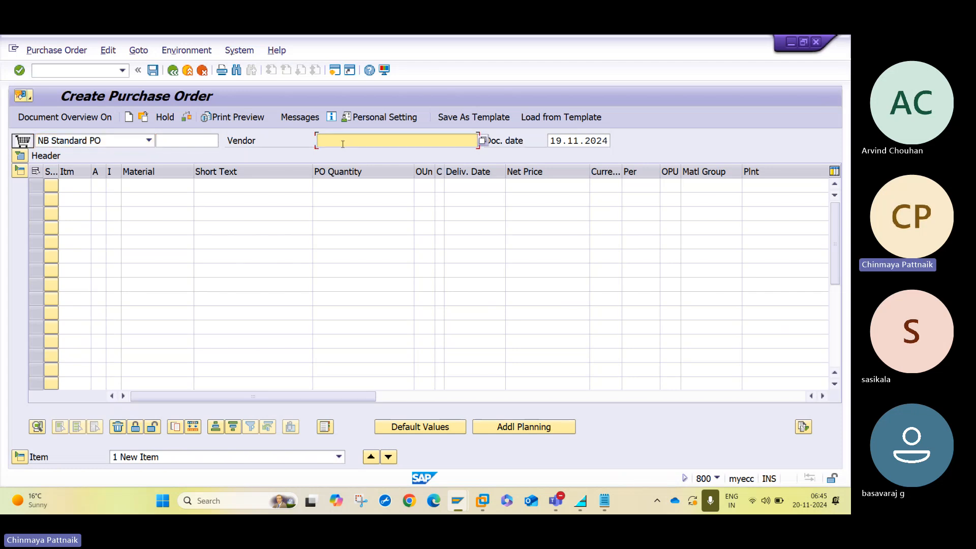
type("SAP1")
key("Return")
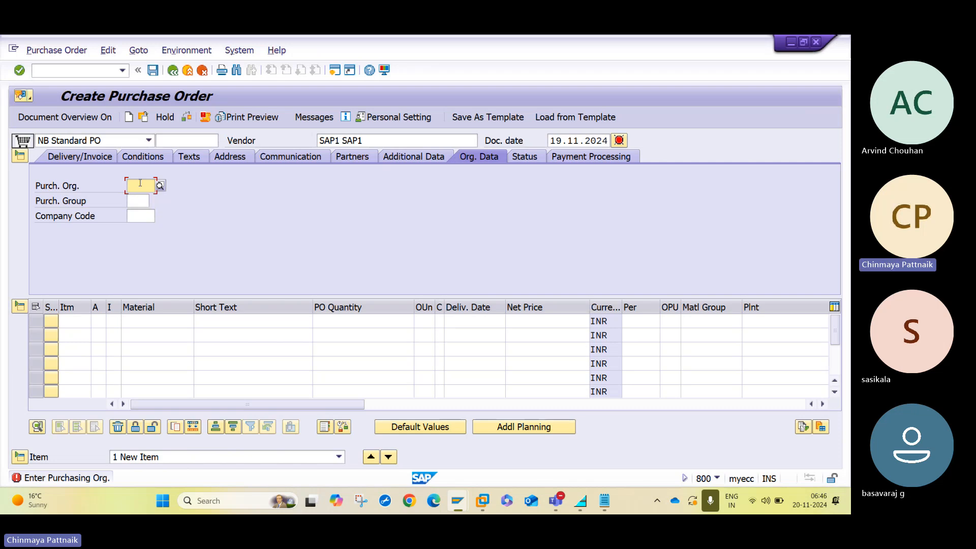
Enter purchasing organisation HAL and purchasing group H1 in the org data.
type("HAL")
key("Tab")
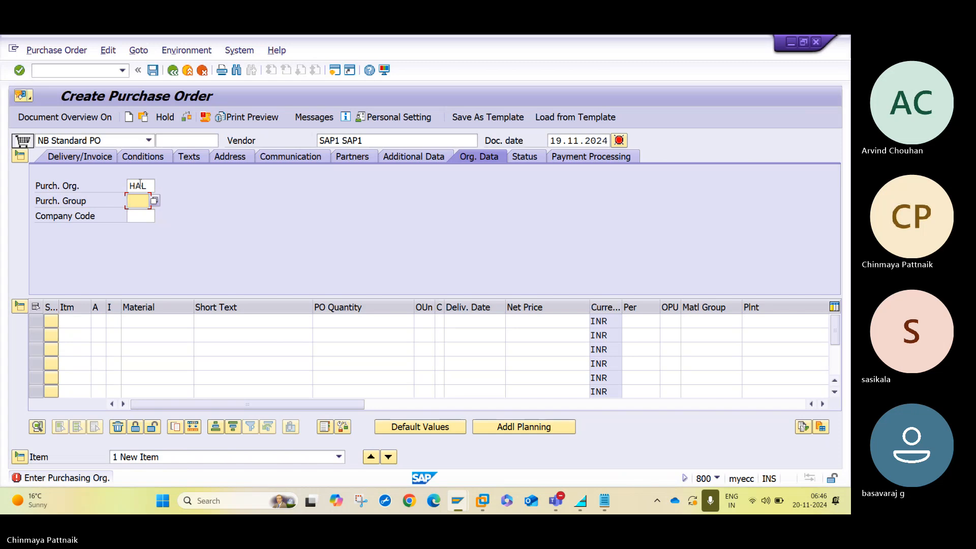
type("H")
left_click(135, 213)
key("Return")
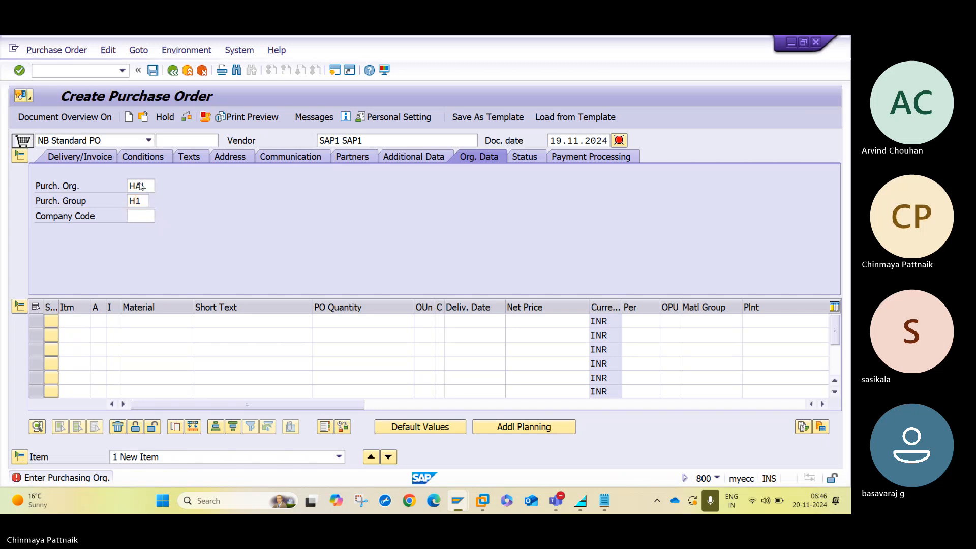
left_click(130, 322)
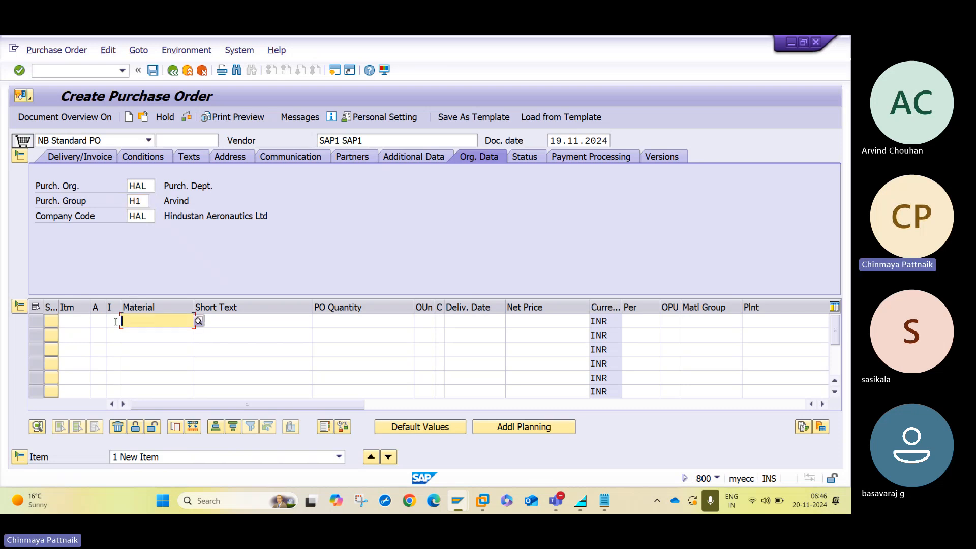
Set item 10 to consignment category K with material 50068065.
left_click(116, 321)
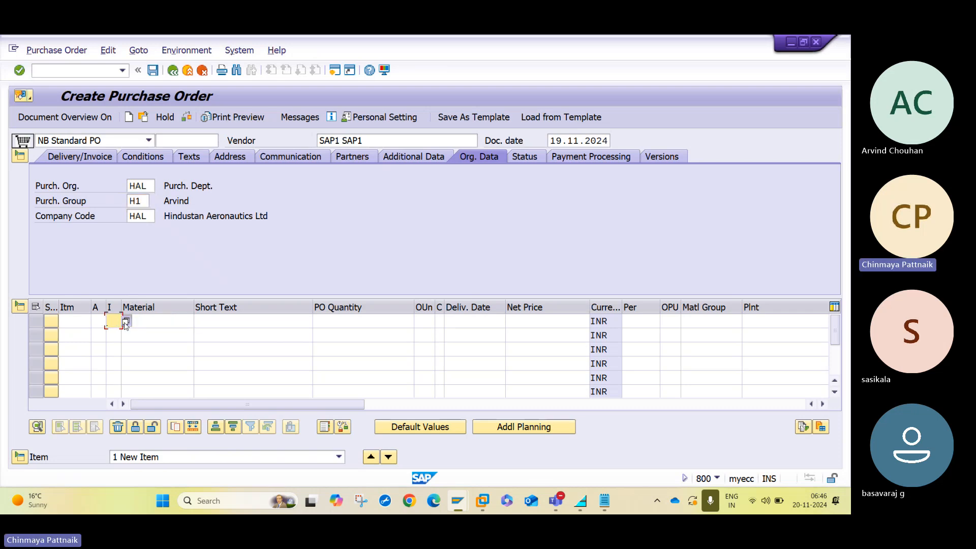
left_click(126, 324)
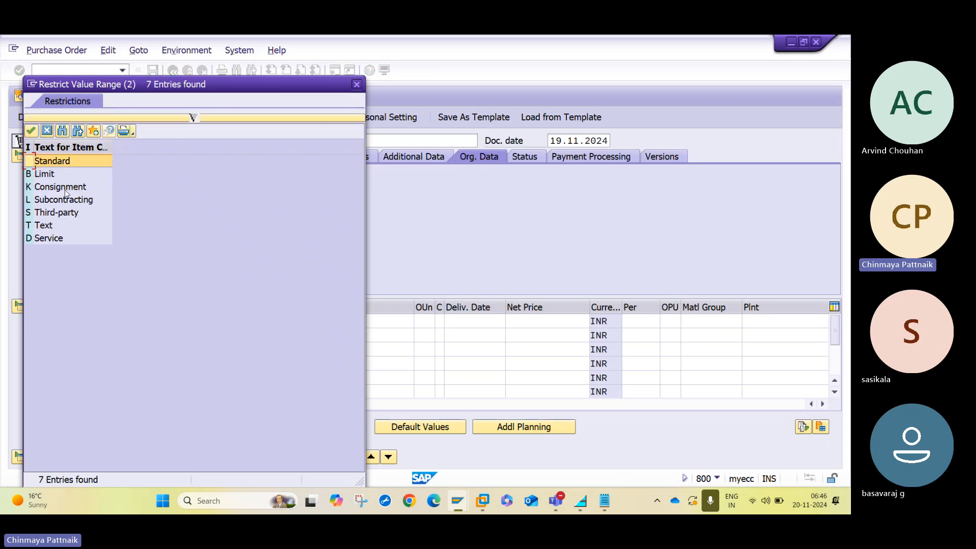
double_click(65, 189)
left_click(175, 323)
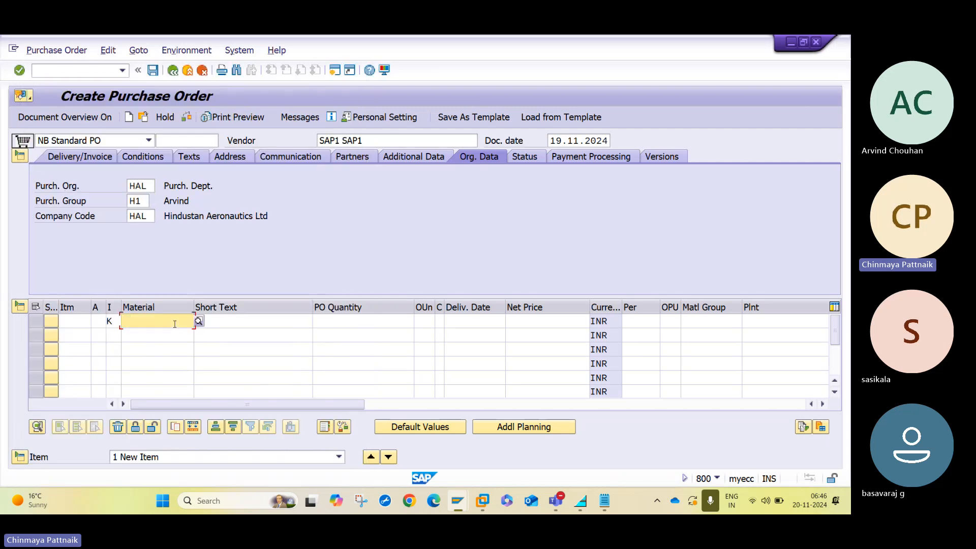
type("50068065")
key("Tab")
key("Tab")
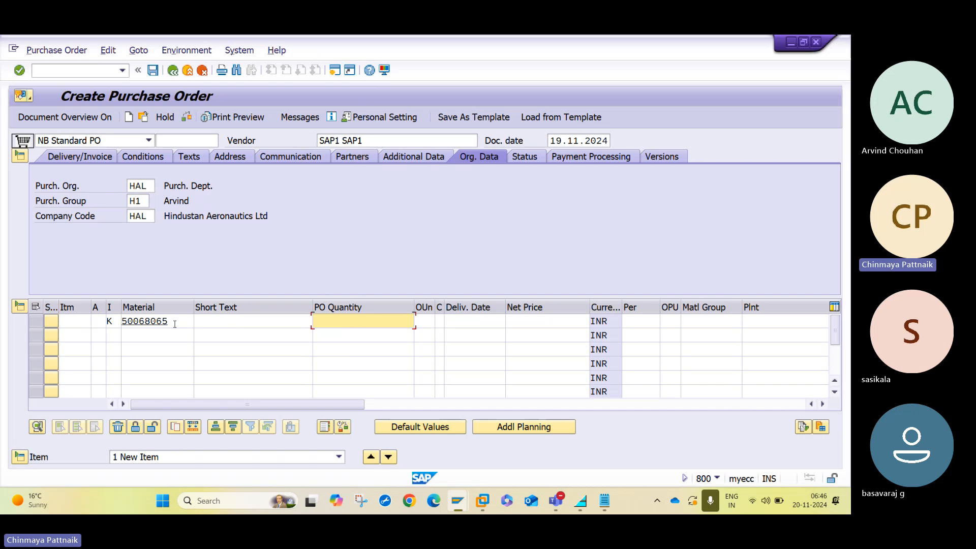
Give item 10 quantity 100, net price 100, plant HAL1 and storage location 1000.
type("100")
key("Tab")
key("Tab")
key("Tab")
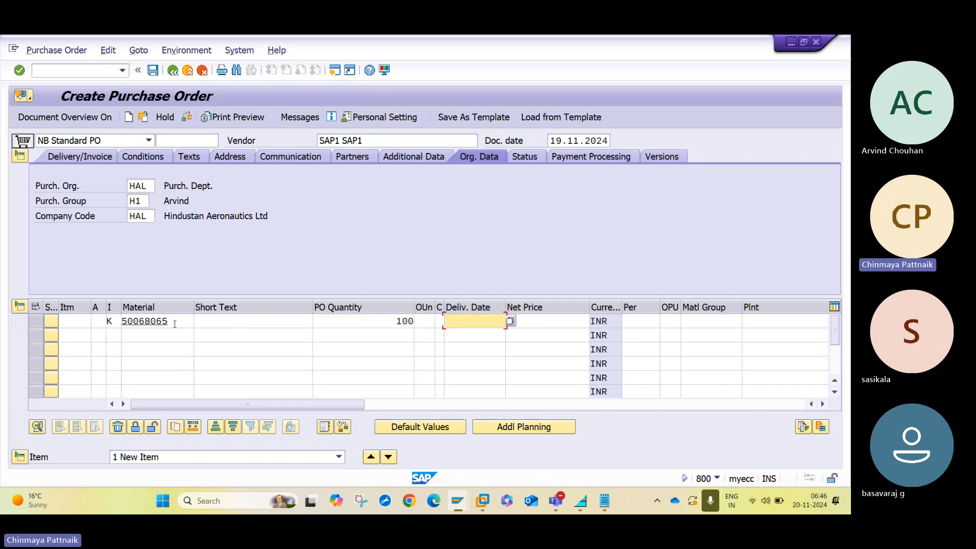
key("Tab")
type("100")
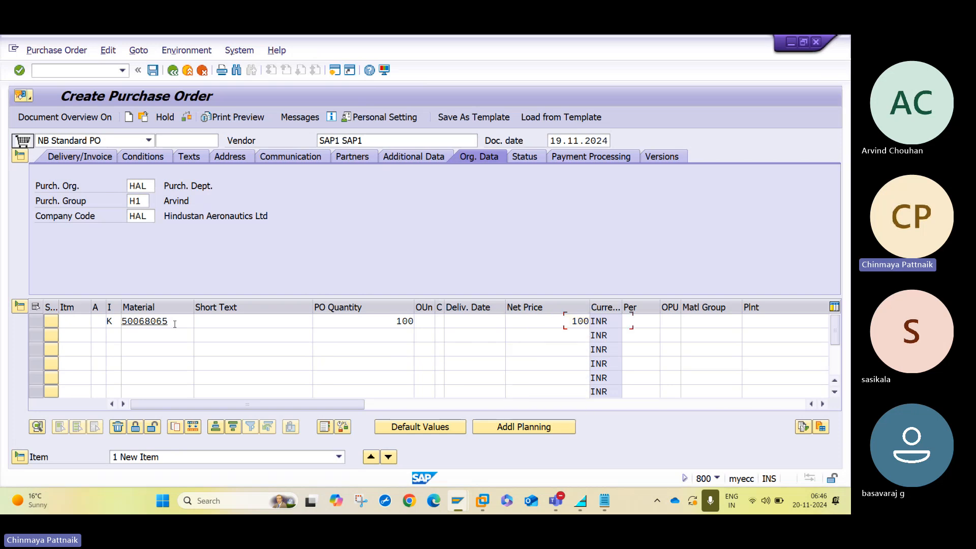
key("Tab")
key("Tab")
key("Tab")
key("Tab")
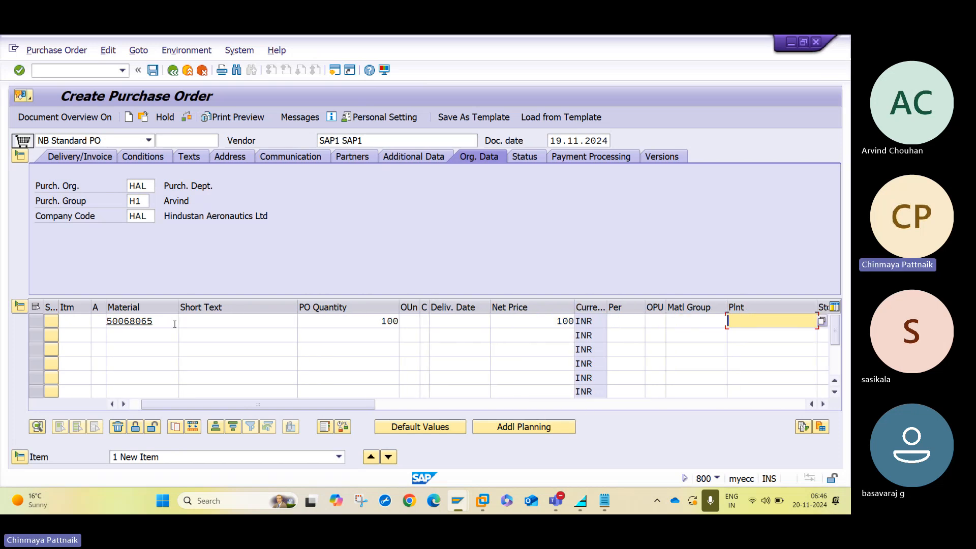
type("HAL1")
key("Tab")
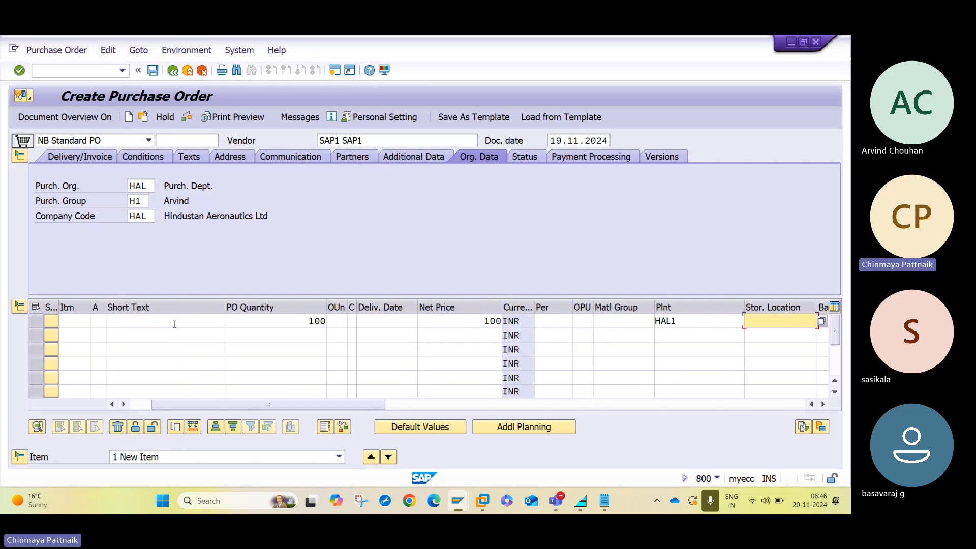
type("1000")
key("Return")
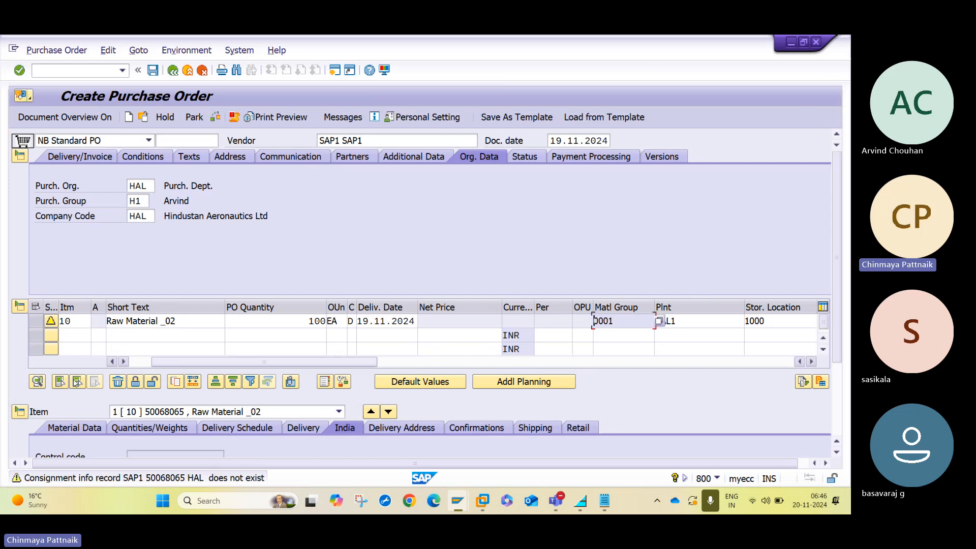
Review the item's category K and its shipping data with delivery type NK.
left_click(112, 361)
left_click(112, 322)
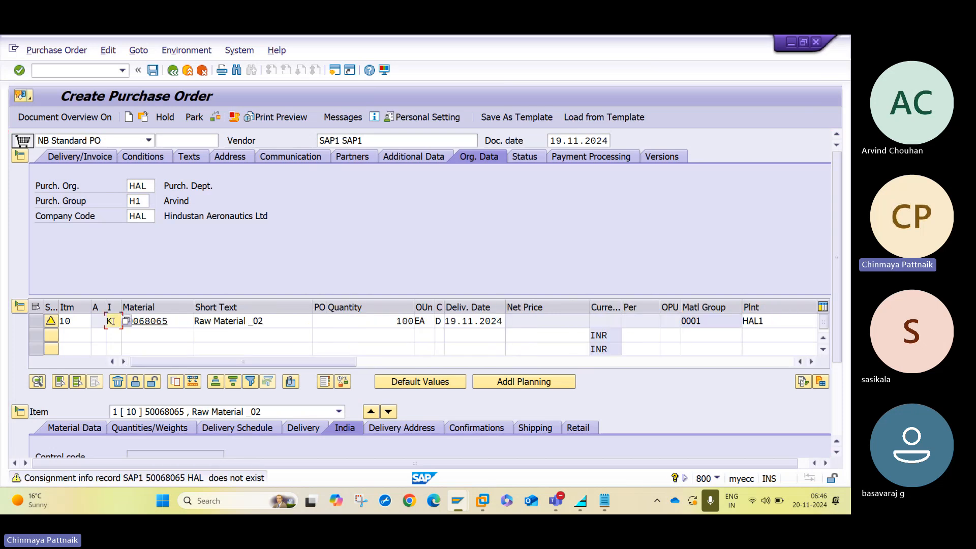
left_click(20, 155)
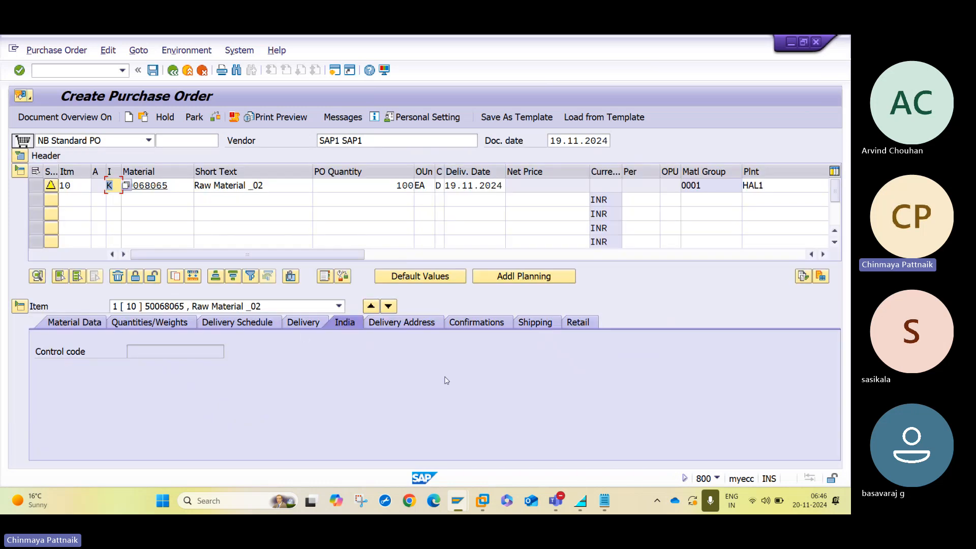
left_click(538, 323)
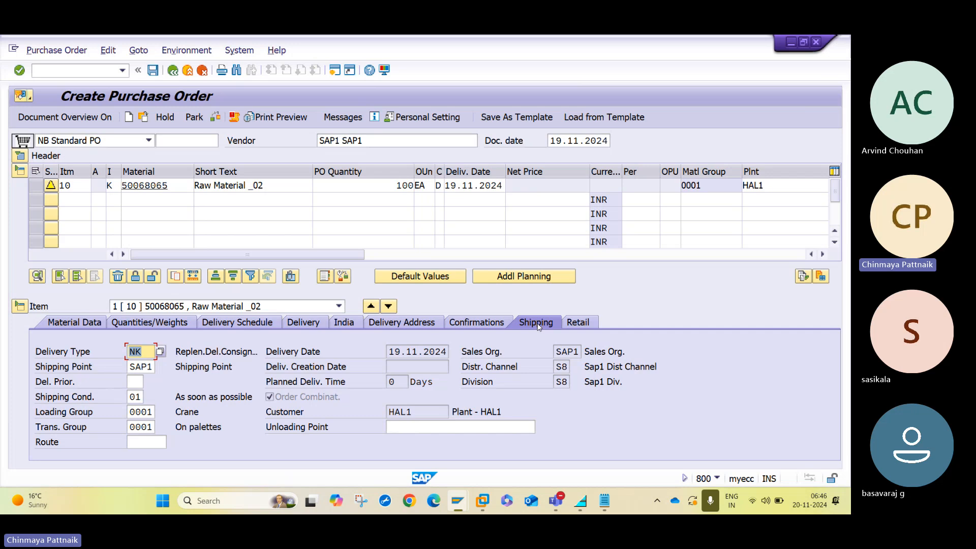
left_click(146, 352)
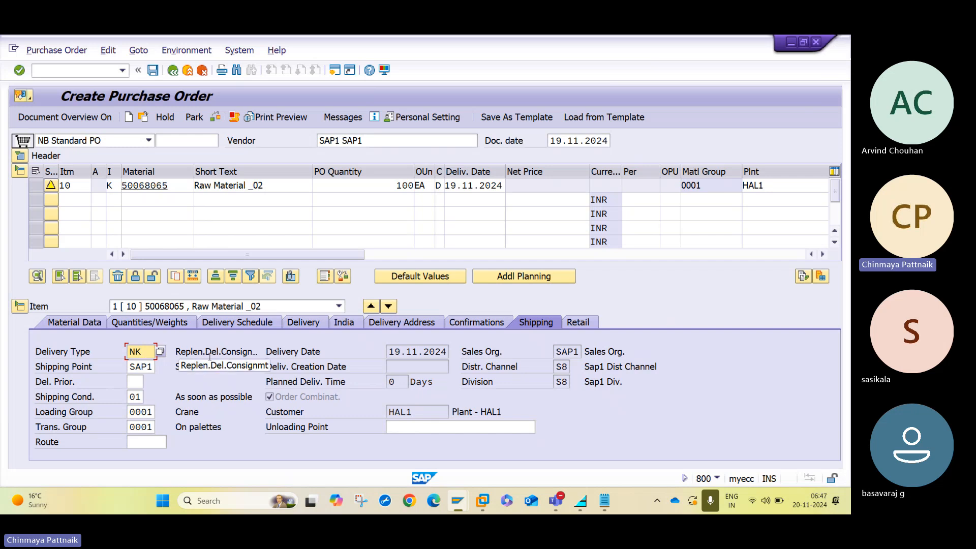
Check the purchase order and close the missing info-record messages.
left_click(216, 121)
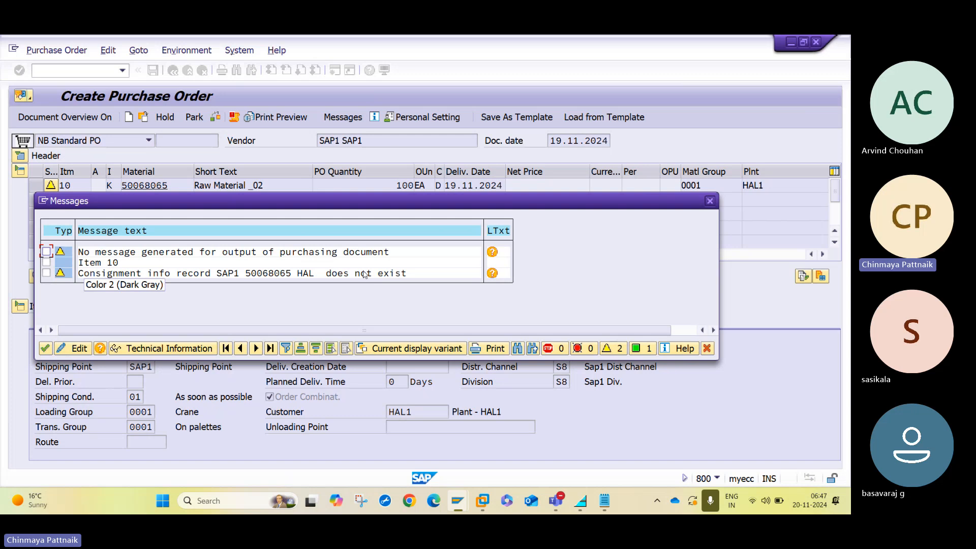
left_click(711, 201)
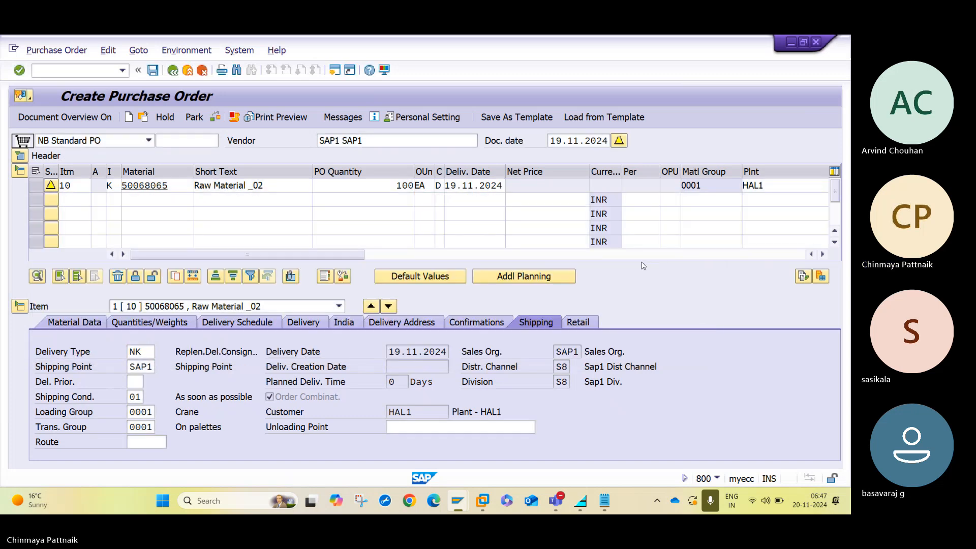
key("ctrl+n")
In ME11, set purchasing org HAL, plant HAL1 and Consignment info category for vendor SAP1.
type("ME11")
key("Return")
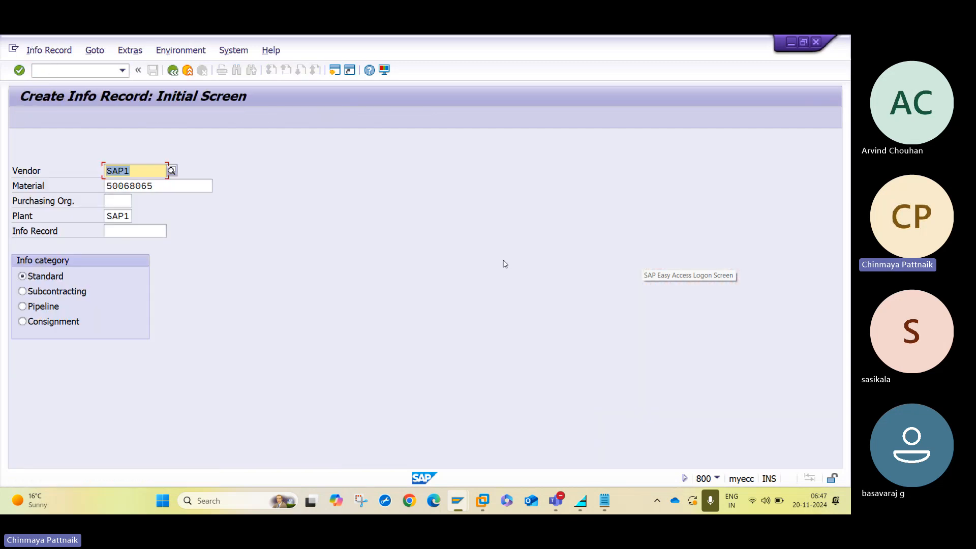
key("alt+Tab")
key("alt+Tab")
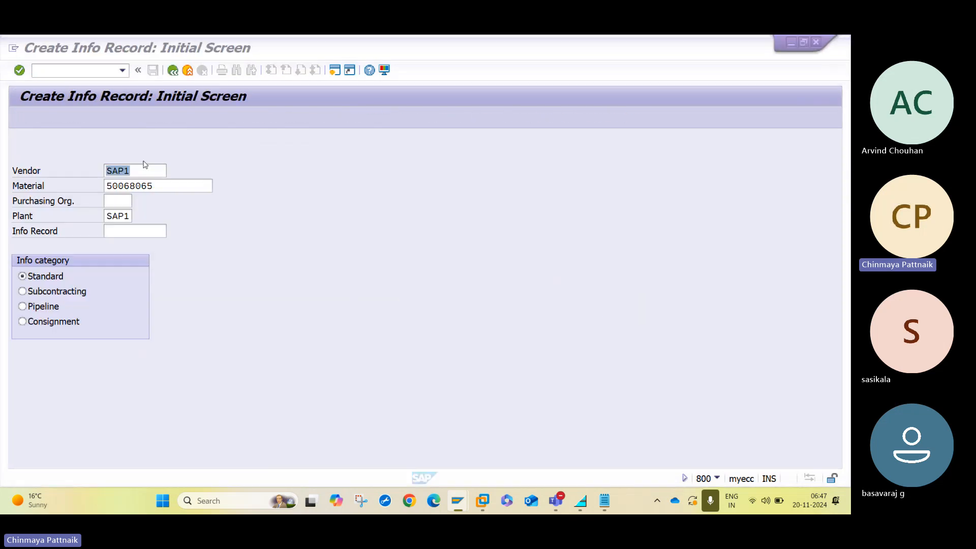
left_click(128, 186)
left_click(124, 199)
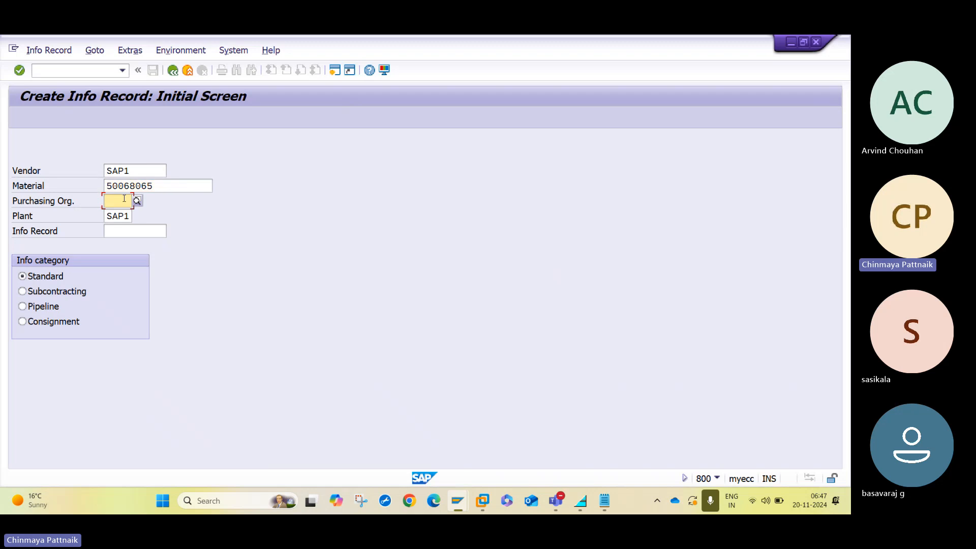
type("HAL1")
key("Tab")
left_click(126, 201)
key("Tab")
type("HAL1")
key("Tab")
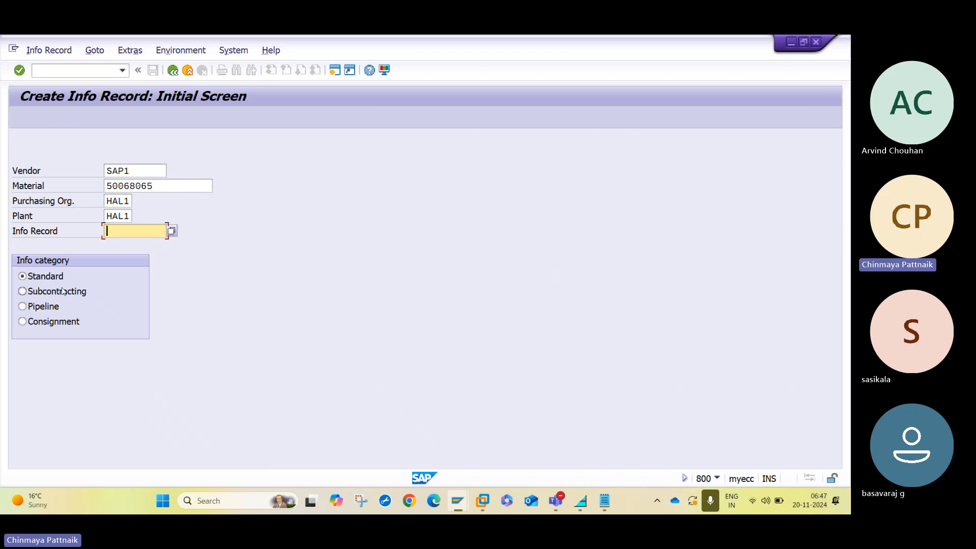
left_click(48, 323)
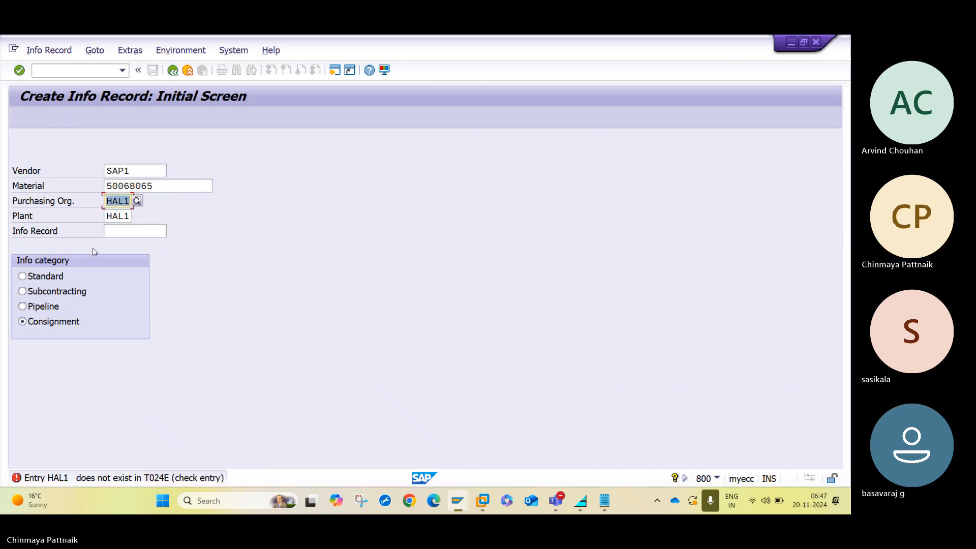
left_click(127, 202)
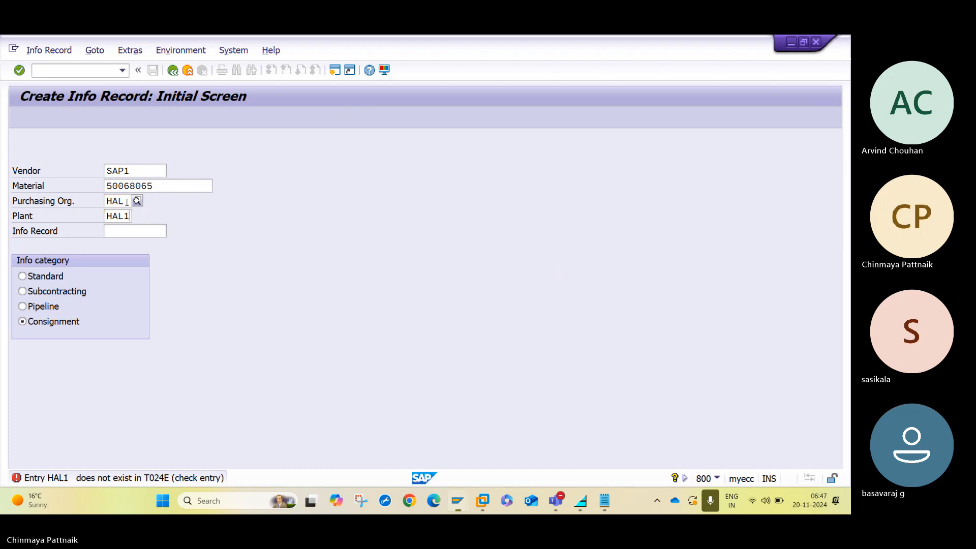
key("Return")
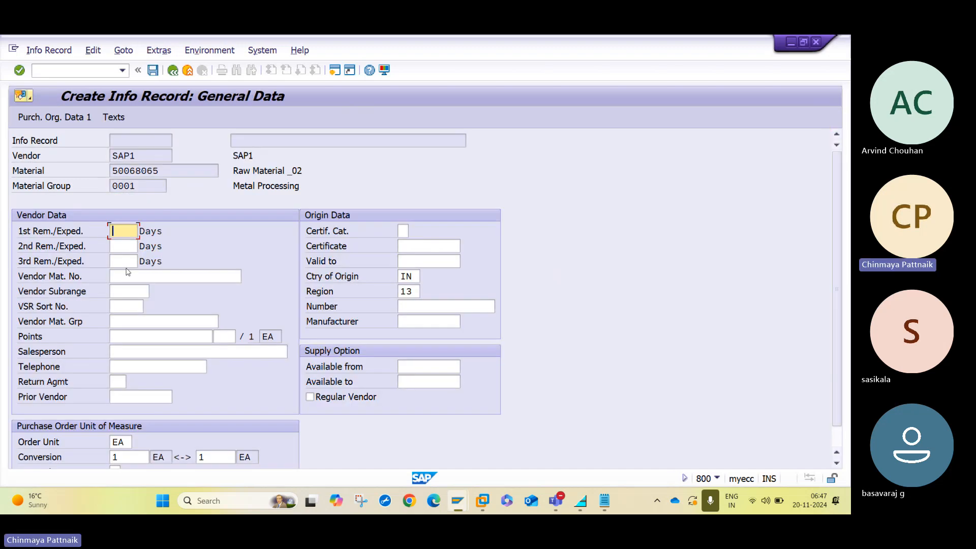
Enter a planned delivery time of 1 day and review standard quantity and tax code.
key("Return")
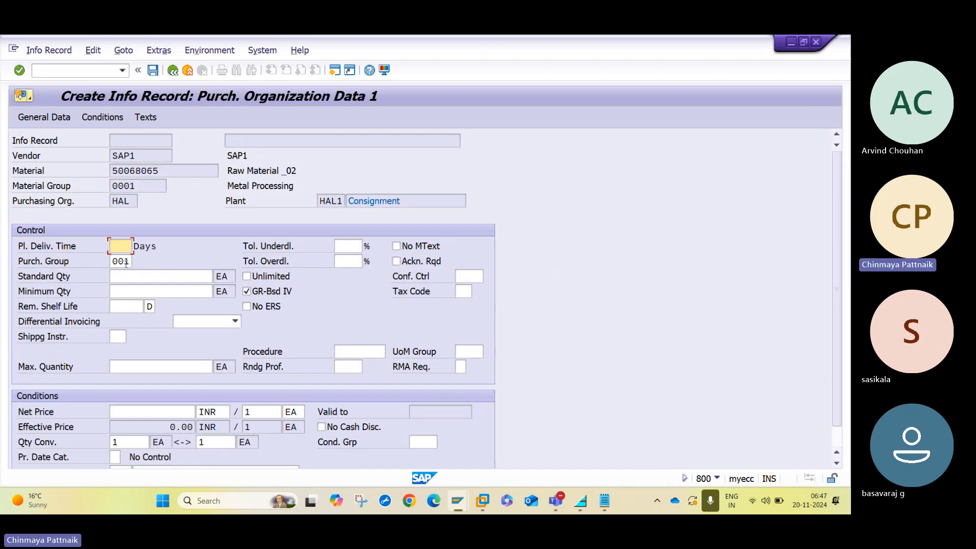
type("1")
key("Tab")
key("Tab")
key("Tab")
left_click(128, 280)
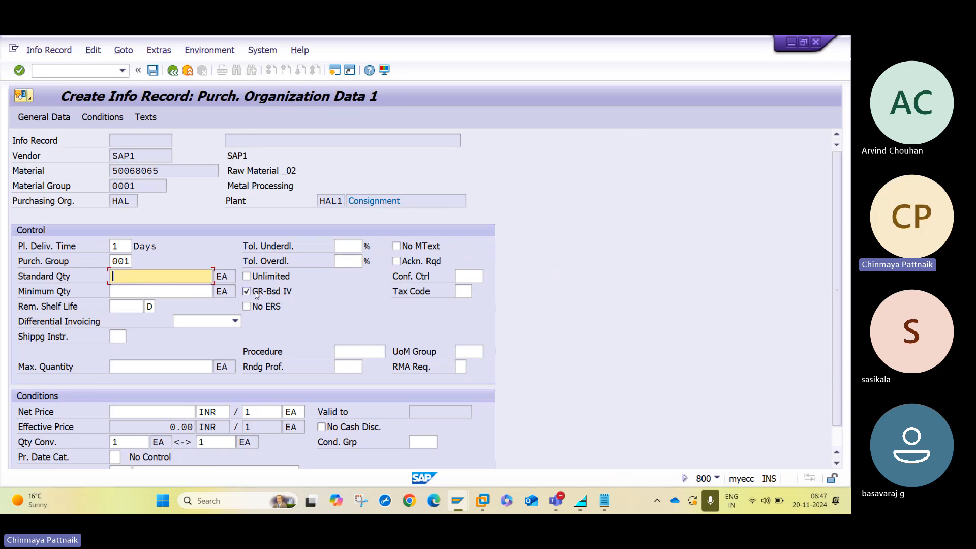
left_click(470, 293)
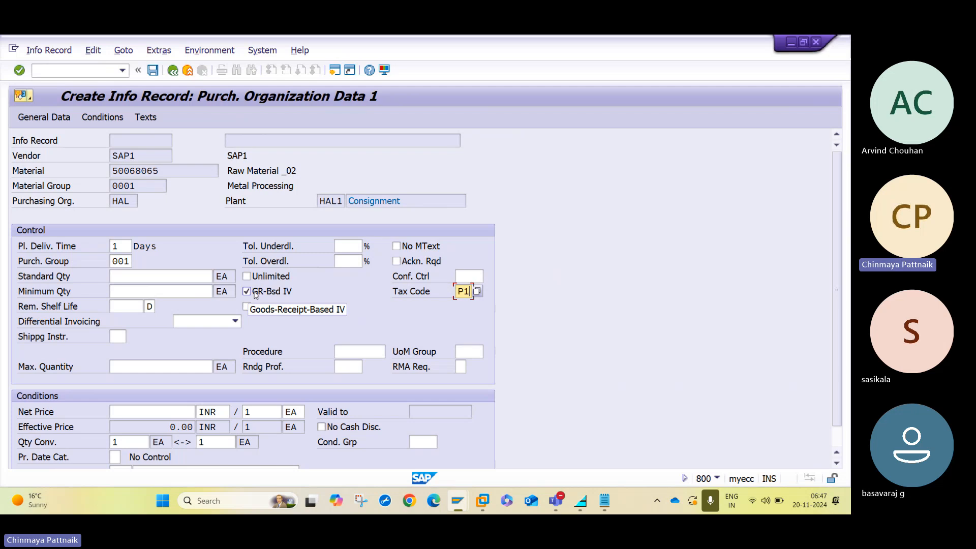
left_click(256, 295)
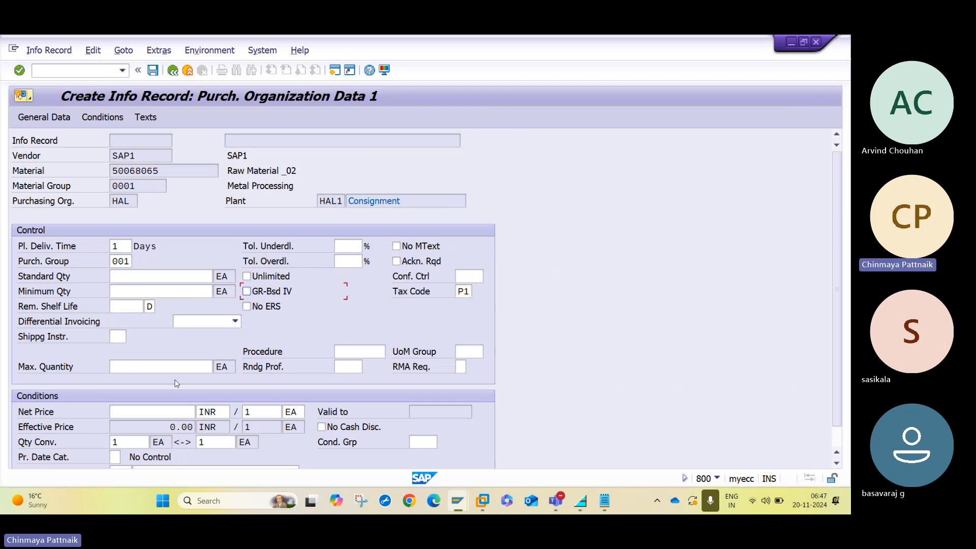
Set net price 100, save the consignment info record, and display it.
left_click(168, 414)
type("100")
key("Return")
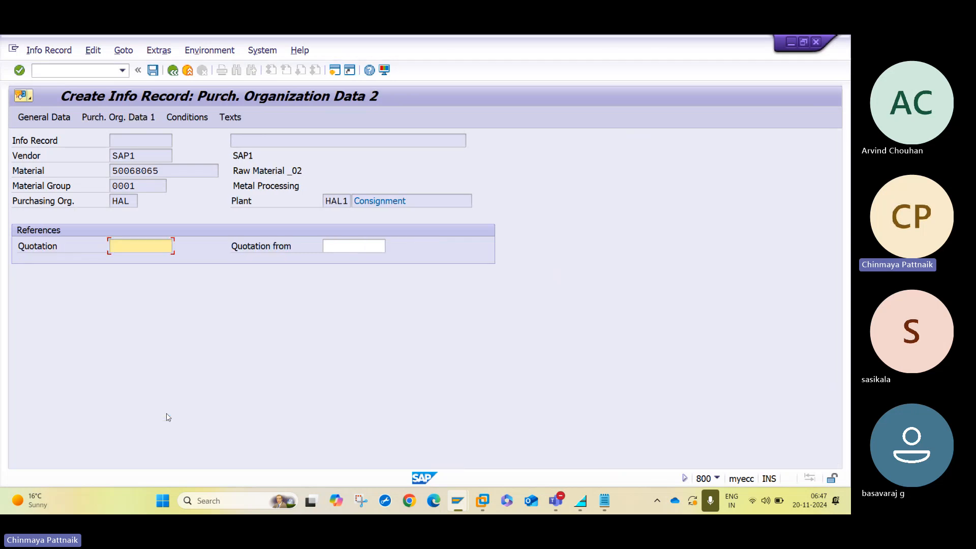
key("Return")
key("Return")
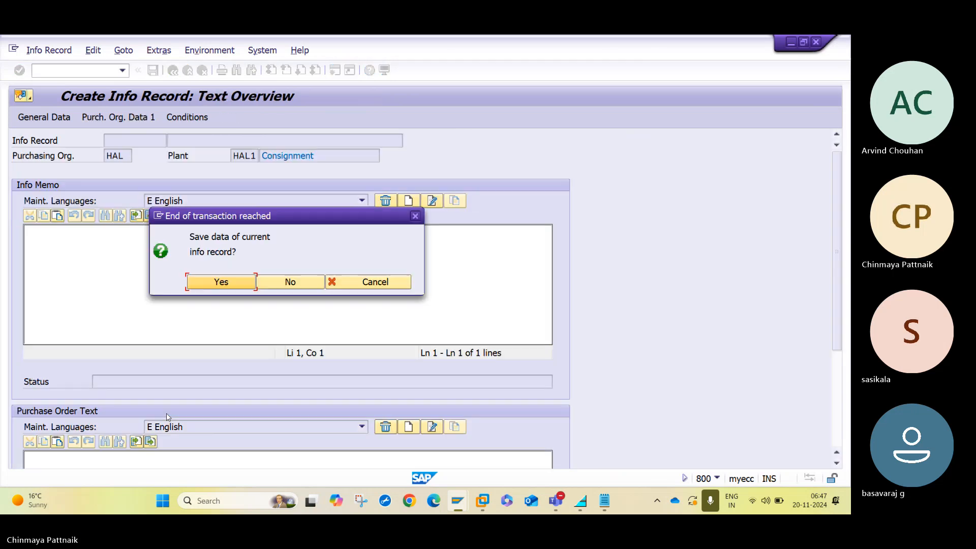
key("Return")
left_click(49, 50)
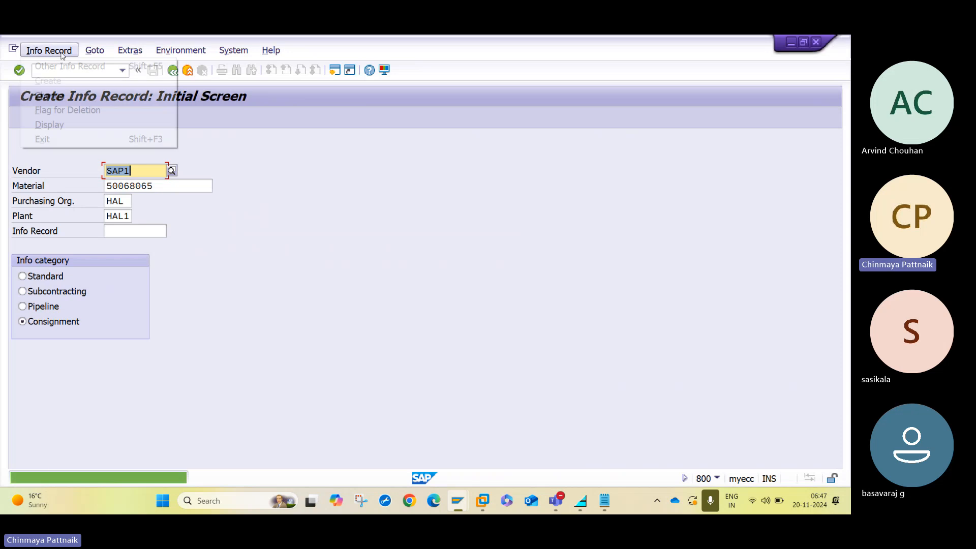
left_click(49, 124)
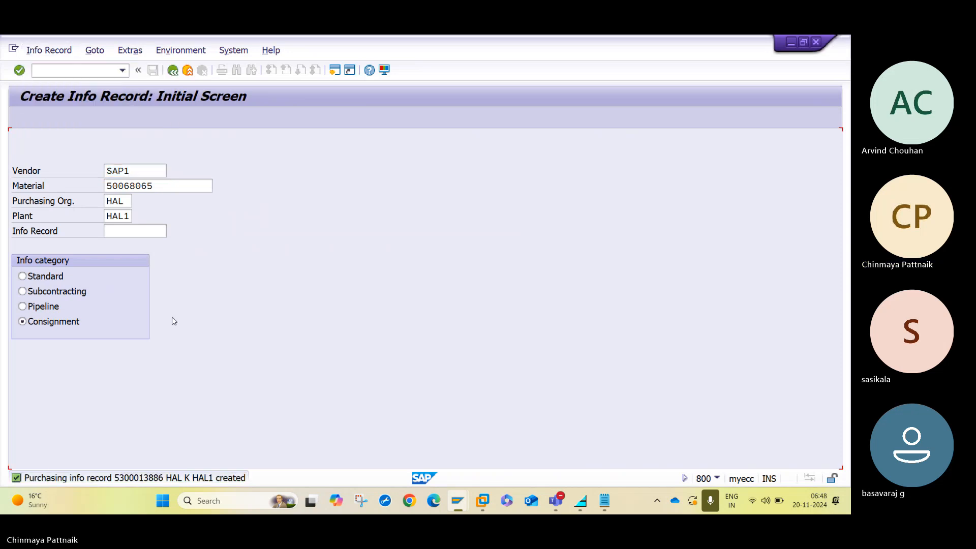
key("Return")
key("Return")
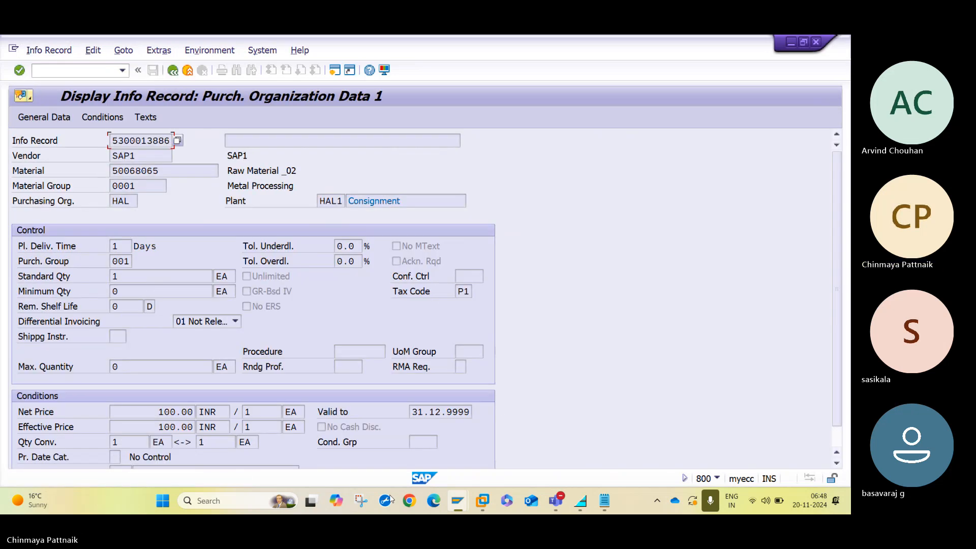
Check the old purchase order draft, close its errors, and restart with /NME21N.
mouse_move(452, 505)
left_click(524, 429)
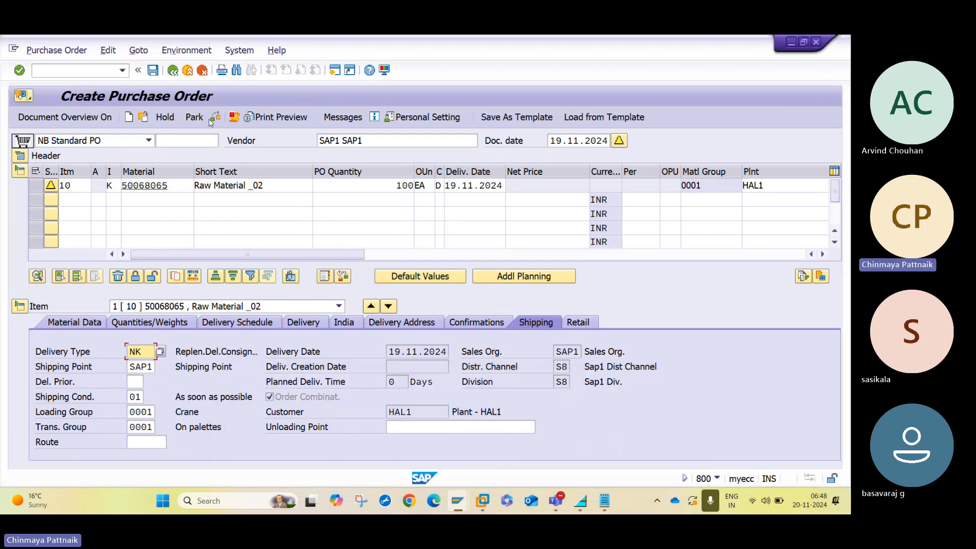
left_click(214, 118)
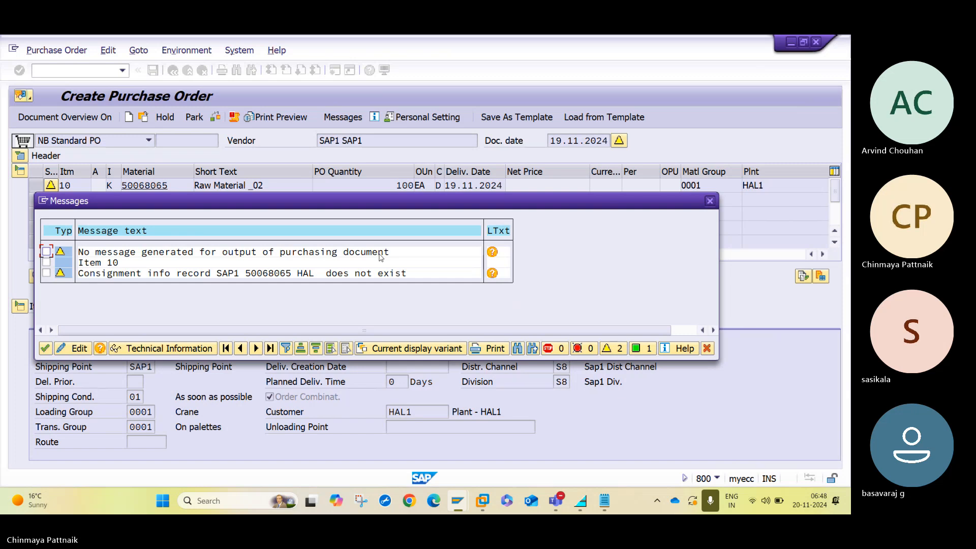
left_click(711, 202)
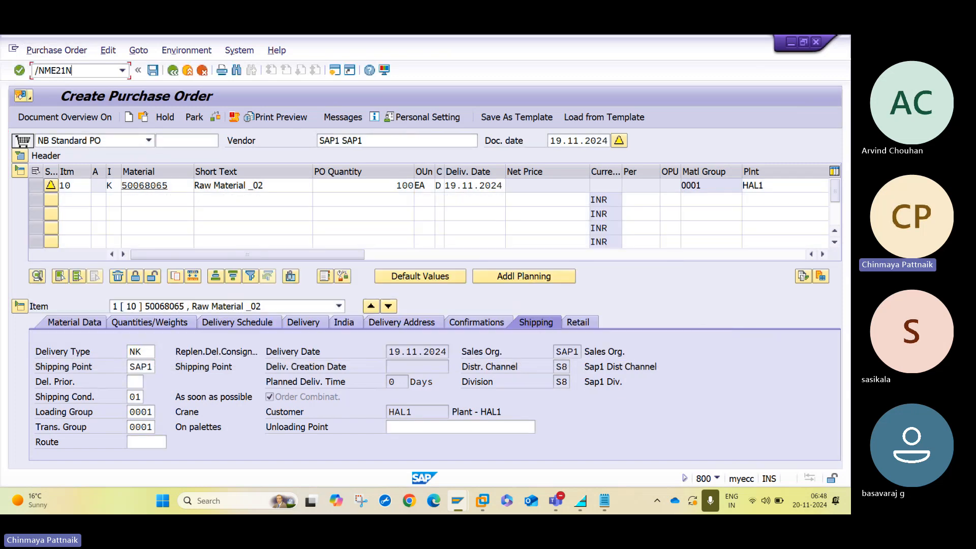
type("/NME21N")
key("Return")
Fill the header with vendor SAP1, purchasing org HAL and purchasing group H1.
left_click(355, 141)
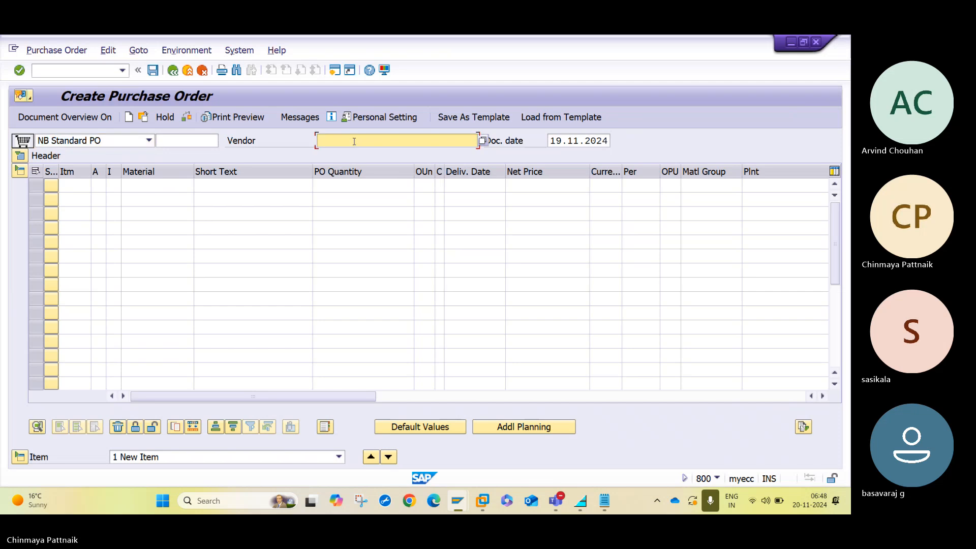
key("Down")
key("Return")
key("Return")
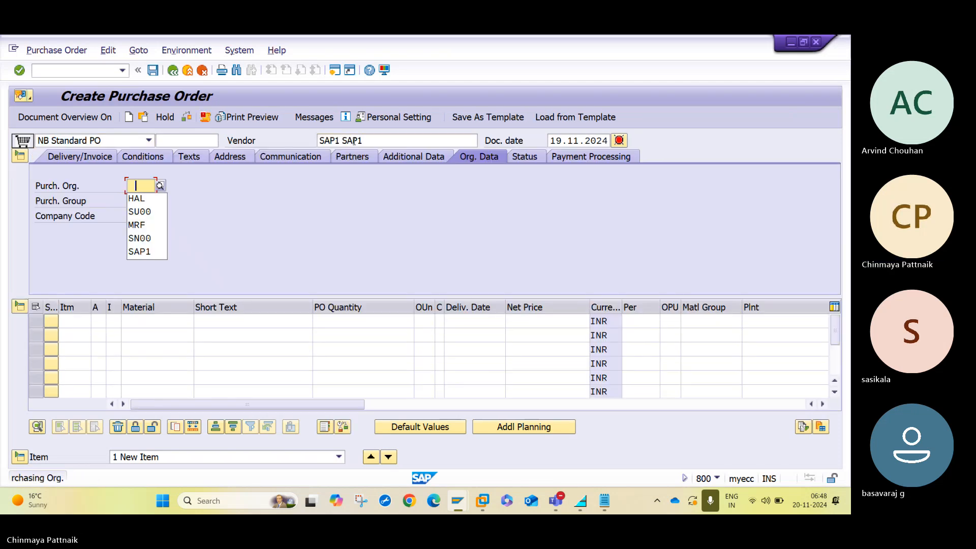
key("Down")
key("Tab")
type("H1")
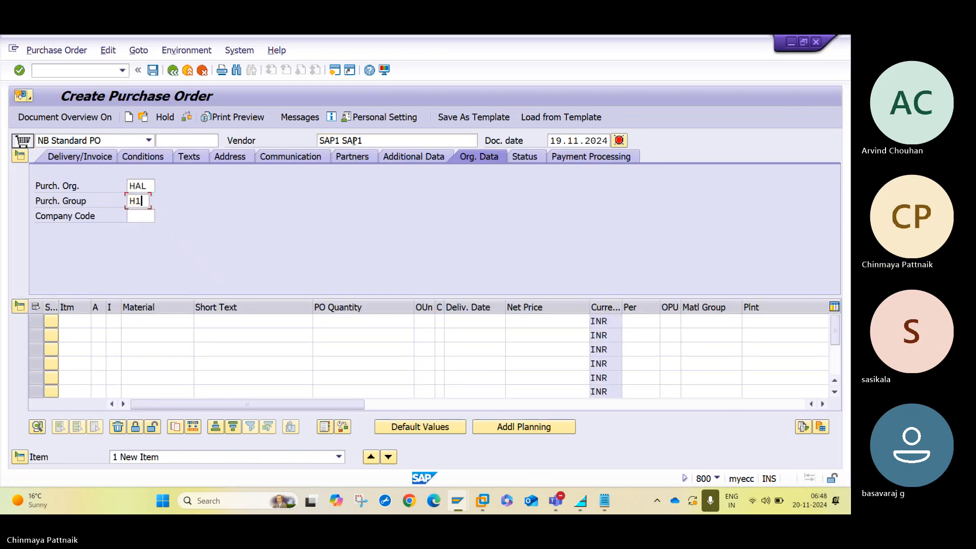
key("Return")
Enter item 10: category K, material 50068065, quantity 100, plant HAL1.
left_click(117, 322)
type("K")
key("Tab")
key("BackSpace")
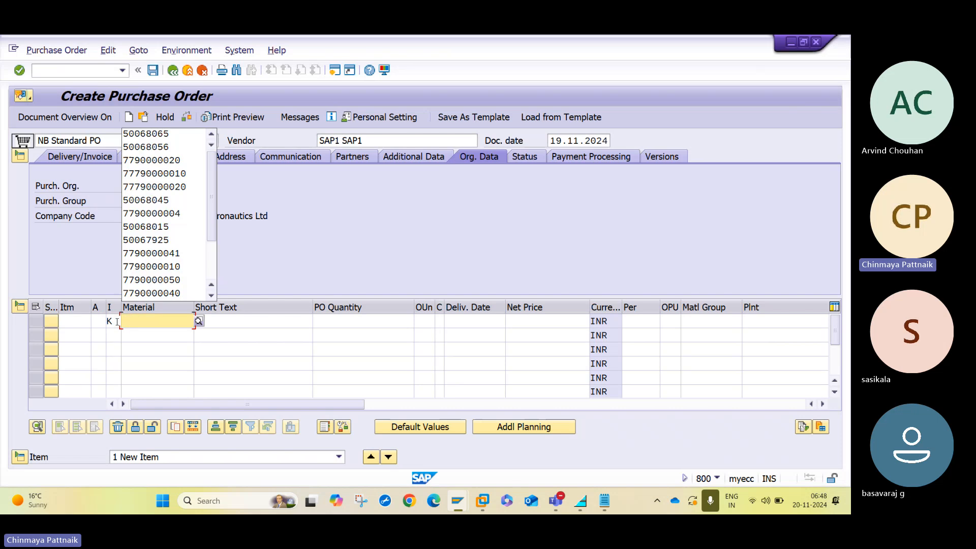
key("Down")
key("Tab")
key("Tab")
key("Tab")
key("shift+Tab")
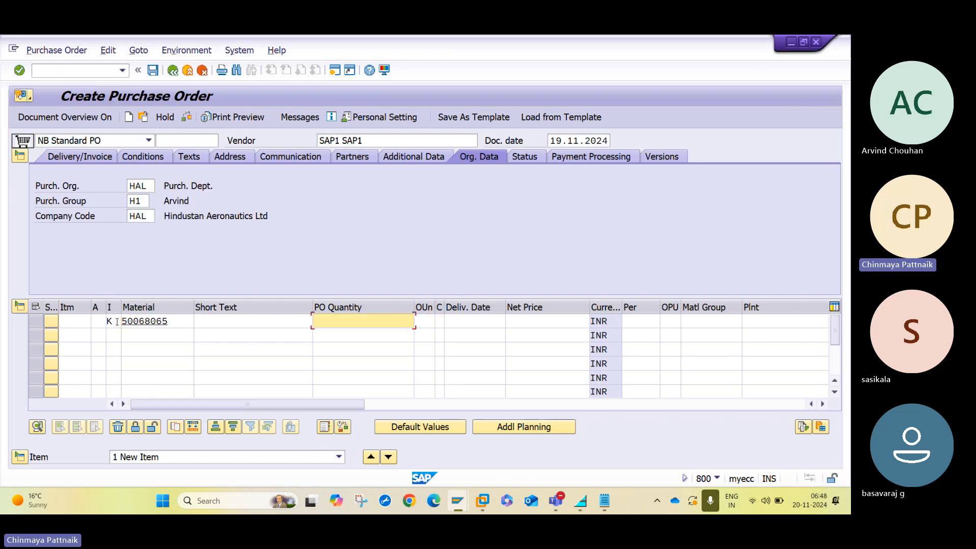
key("Down")
key("Tab")
key("Tab")
key("Tab")
key("Tab")
key("Tab")
key("Tab")
key("Tab")
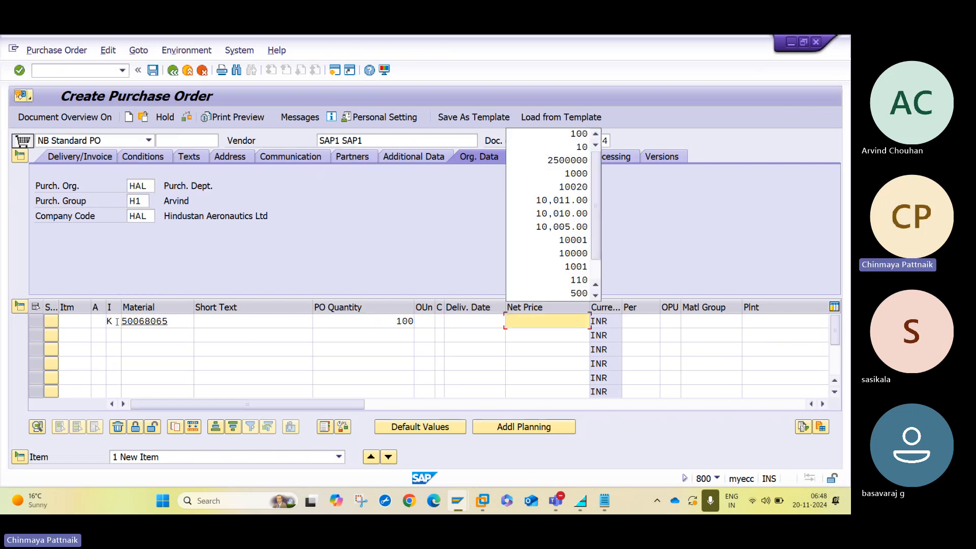
key("BackSpace")
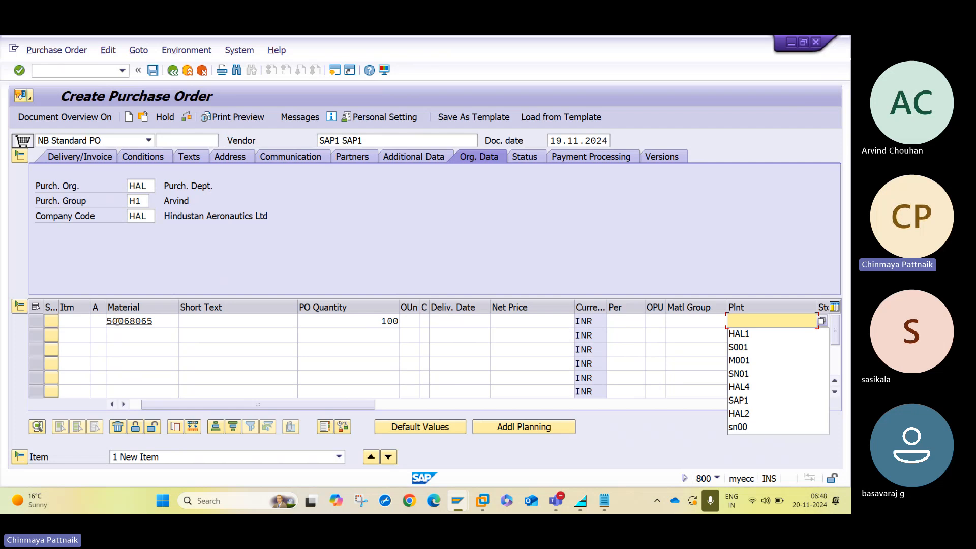
key("Down")
key("Return")
key("Return")
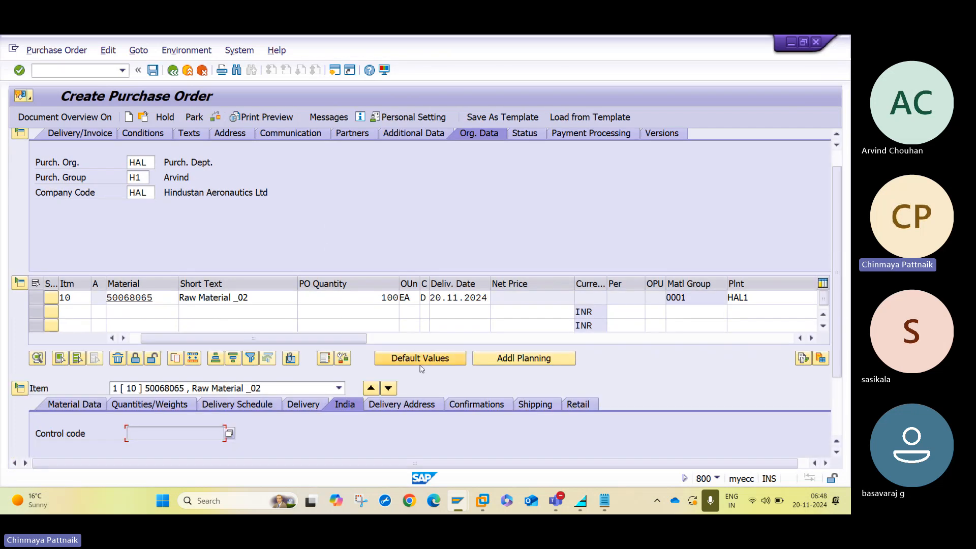
Review the item's shipping data and check the purchase order again.
left_click_drag(363, 337, 216, 355)
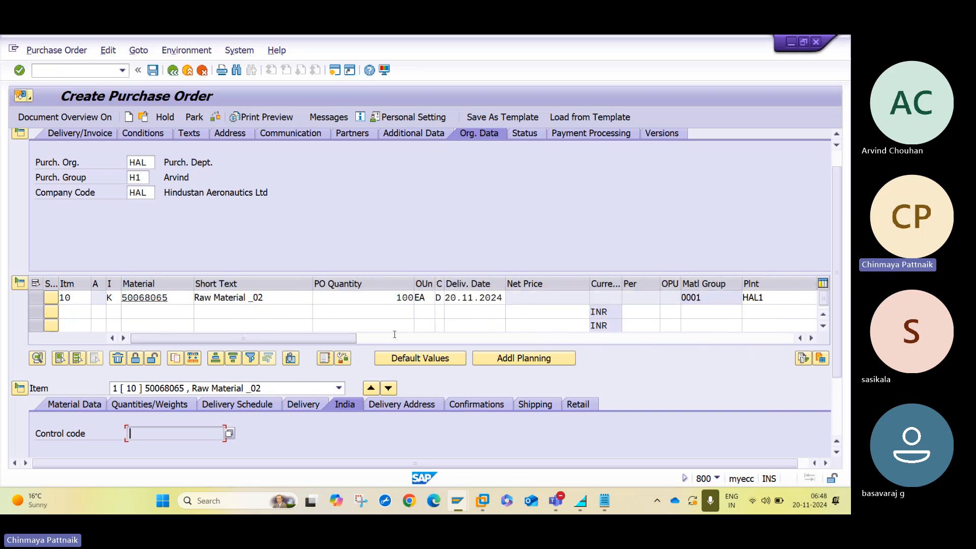
left_click(551, 406)
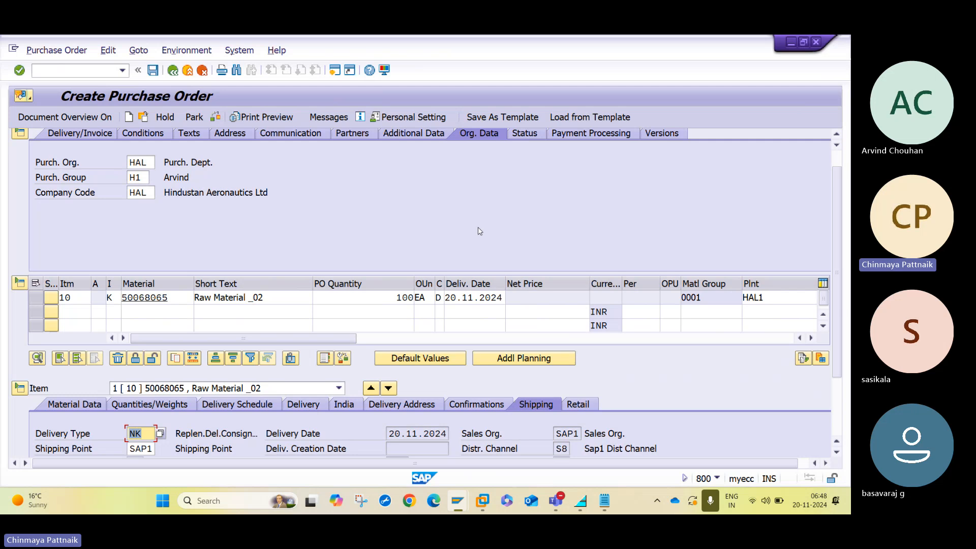
left_click(215, 118)
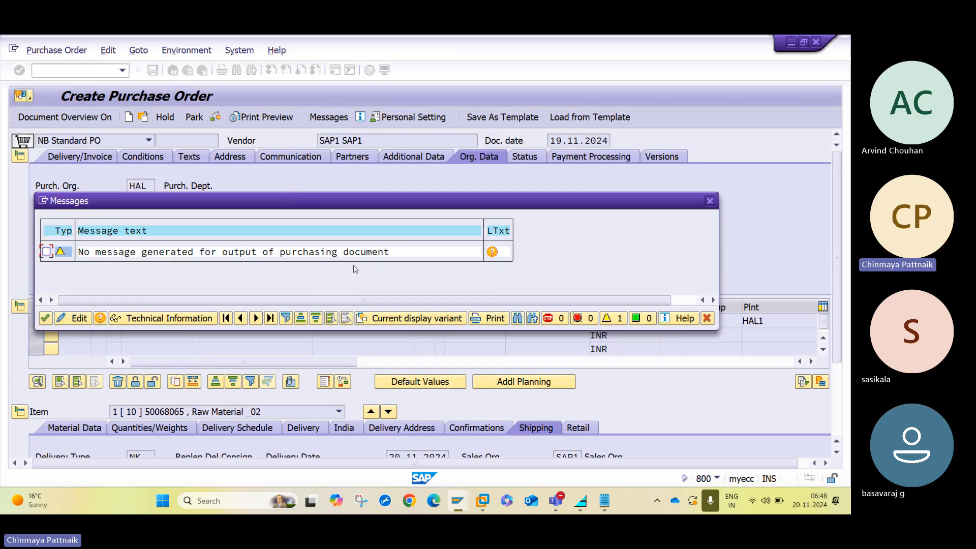
Save the purchase order, confirming the save despite the warning.
left_click(45, 319)
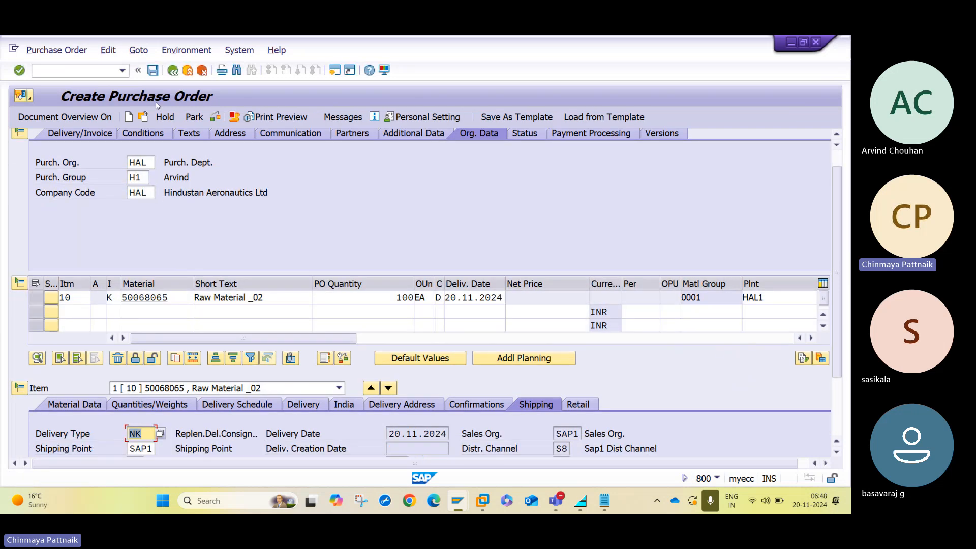
left_click(153, 70)
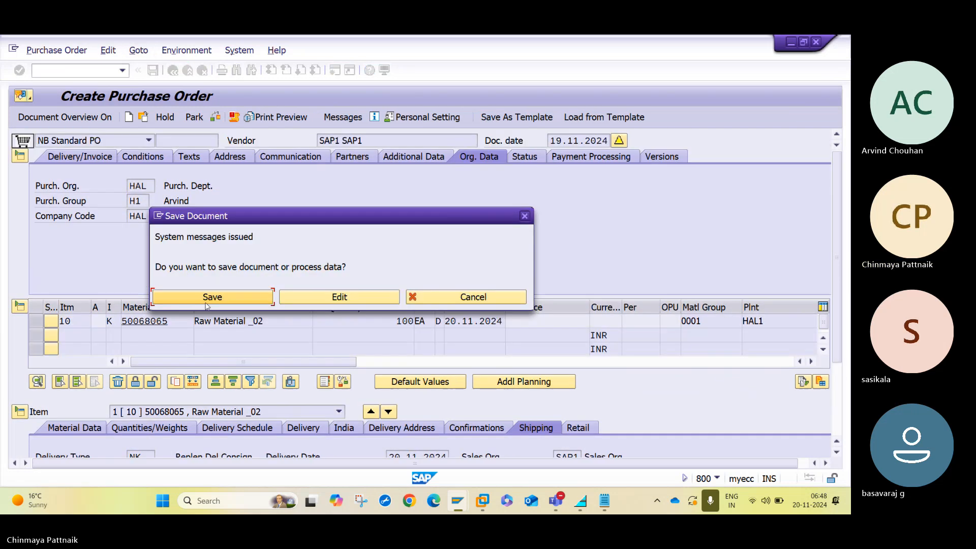
left_click(207, 305)
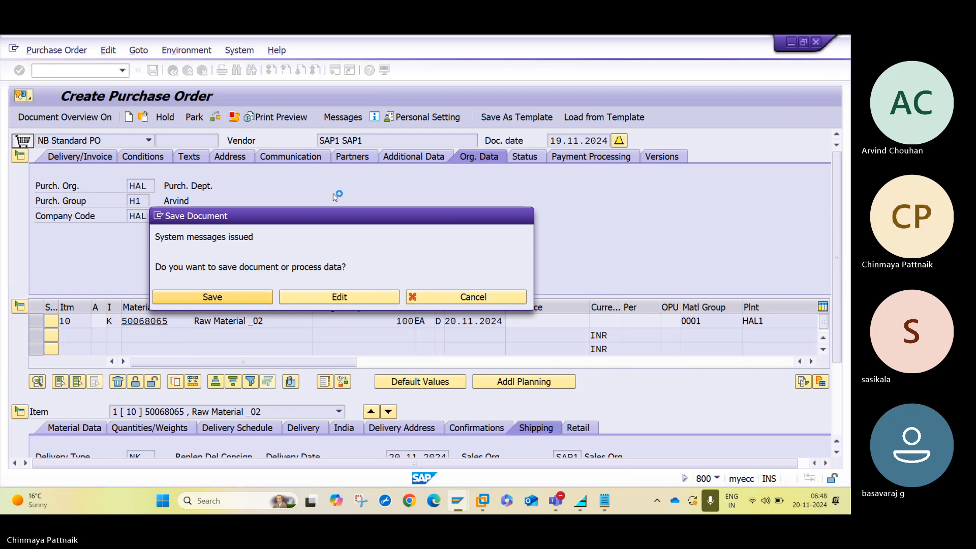
left_click(144, 118)
key("Return")
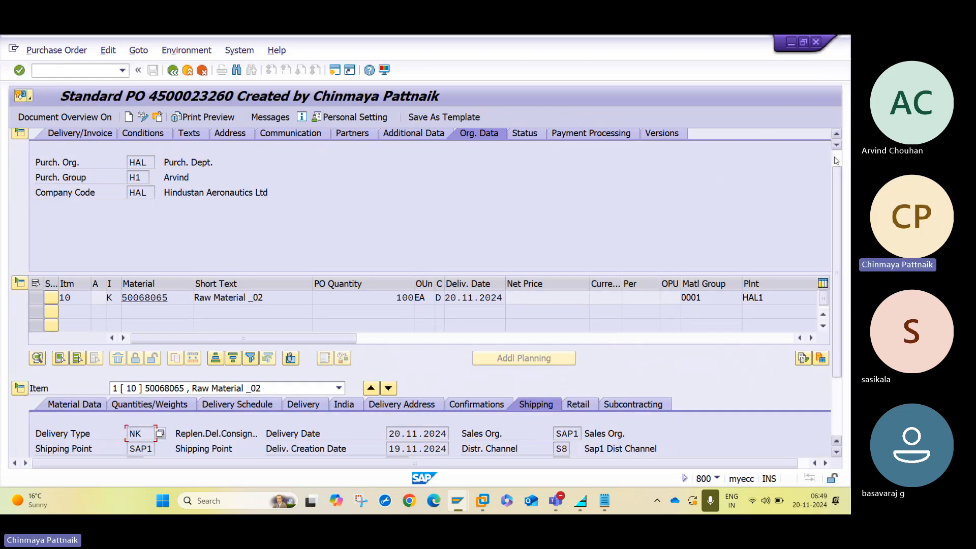
scroll(836, 161, "up", 1)
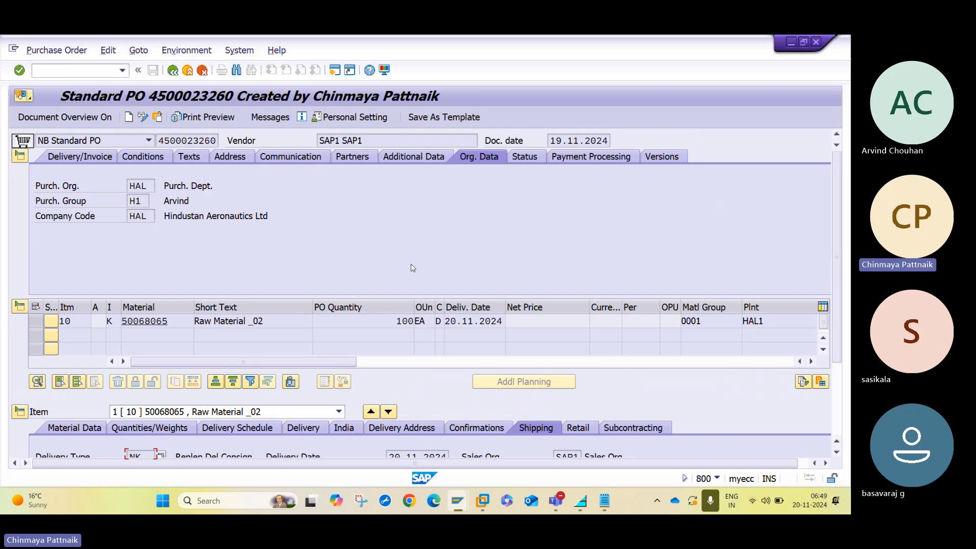
left_click(195, 139)
double_click(195, 138)
key("ctrl+c")
Exit the info record display and enter VL00 in the command field.
mouse_move(456, 502)
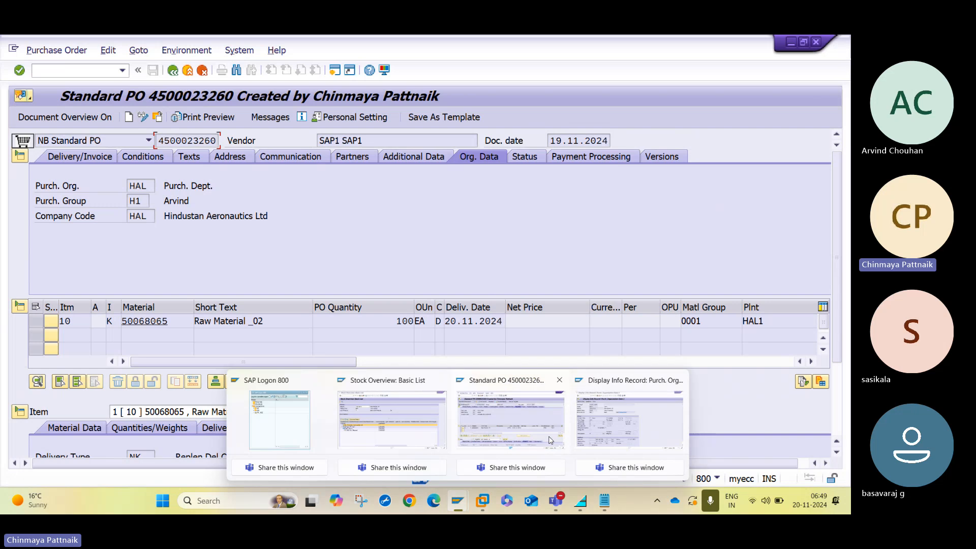
left_click(675, 394)
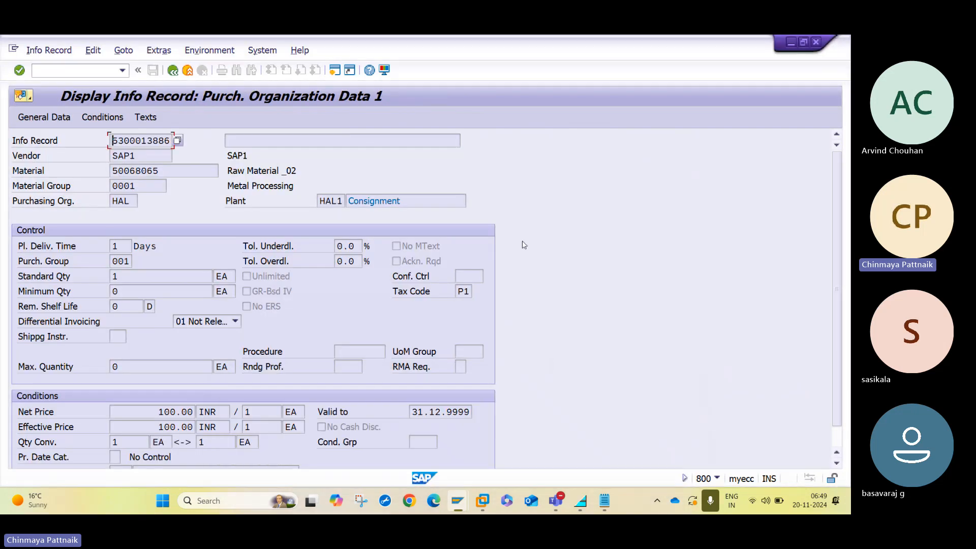
key("shift+F3")
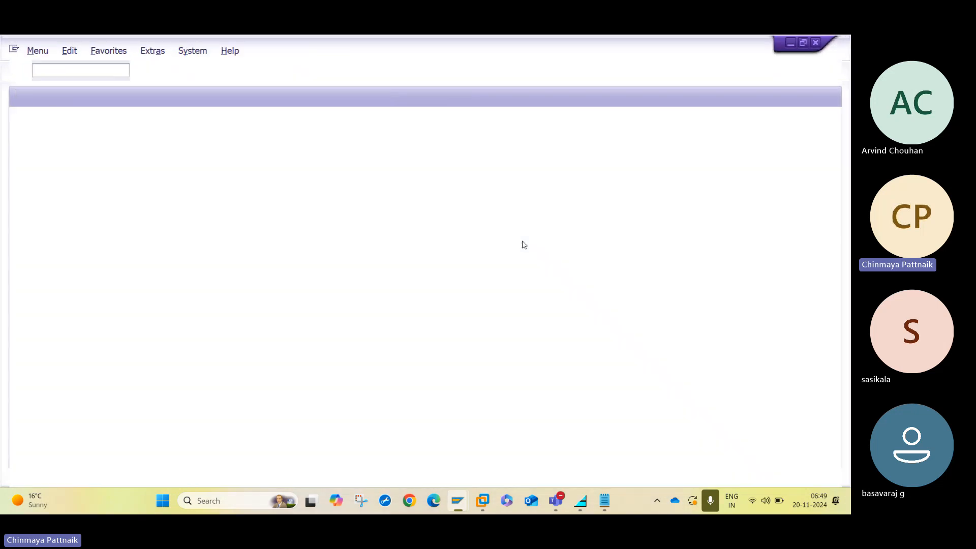
type("VL01B")
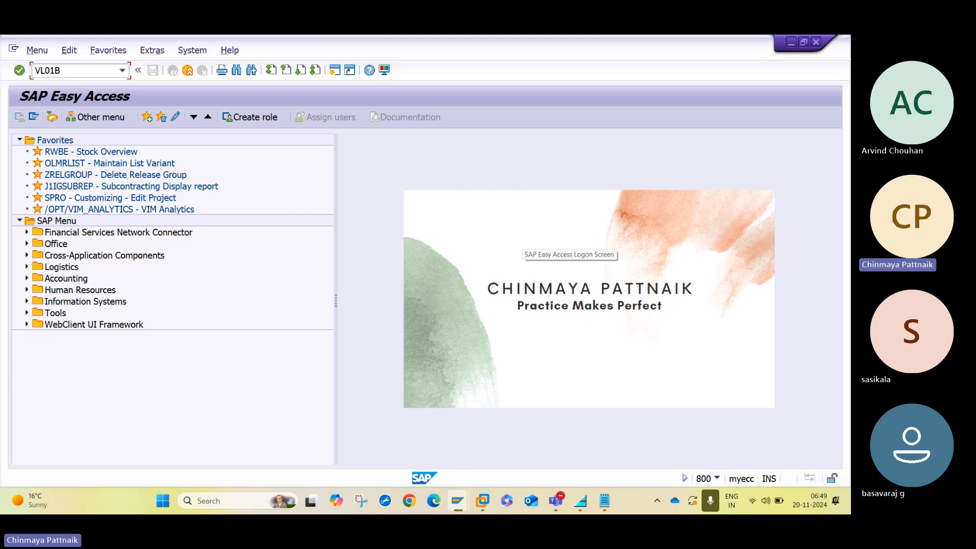
type("0")
key("Return")
mouse_move(460, 504)
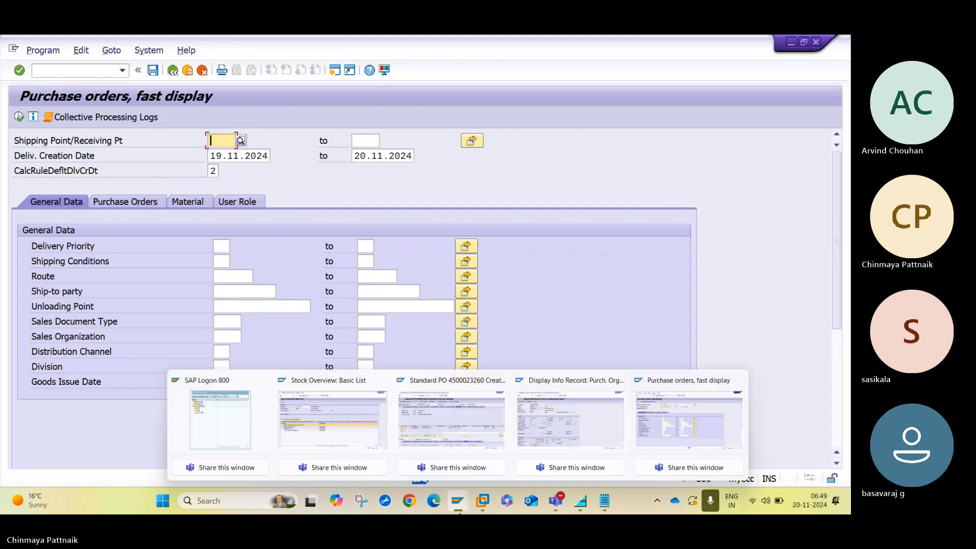
left_click(691, 426)
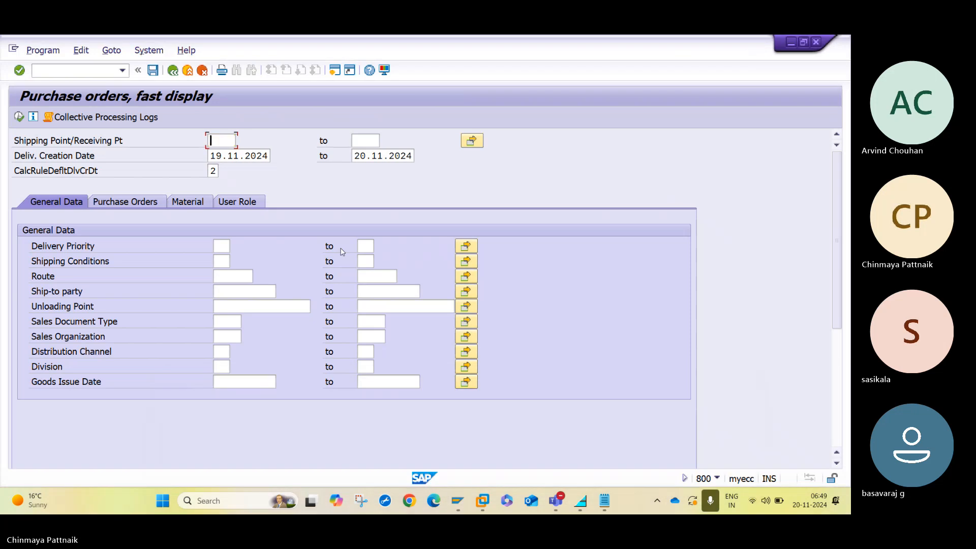
key("Tab")
key("Tab")
key("Tab")
key("Tab")
key("Tab")
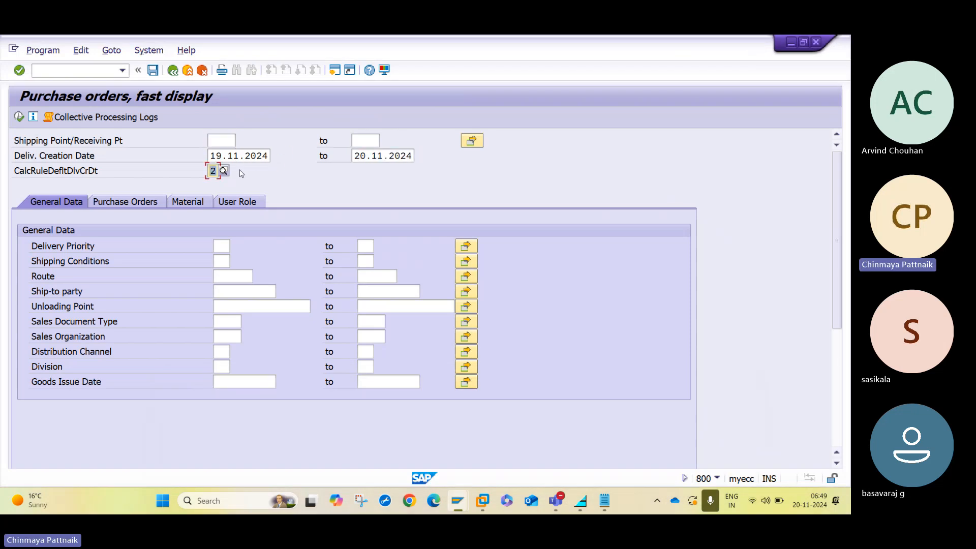
left_click(141, 203)
left_click(245, 248)
key("ctrl+v")
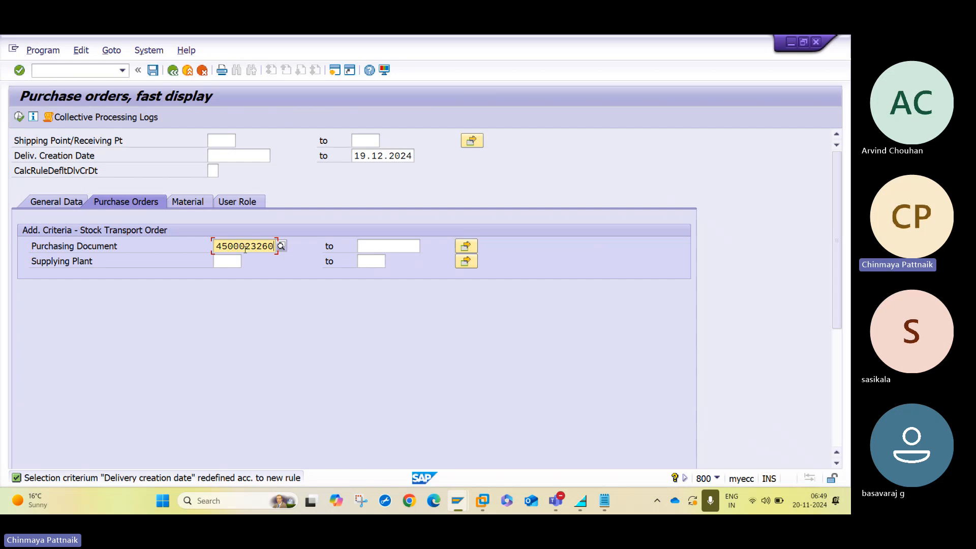
left_click(19, 117)
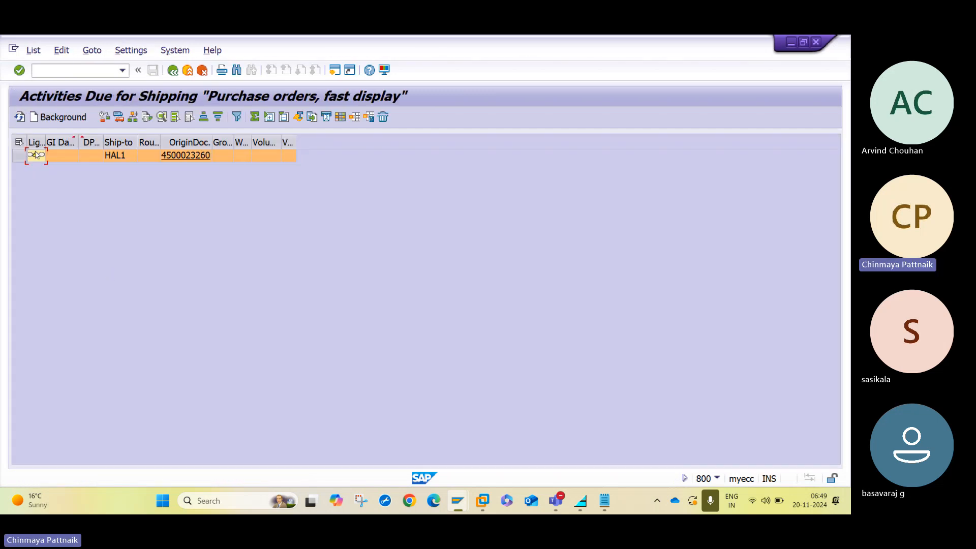
left_click(58, 117)
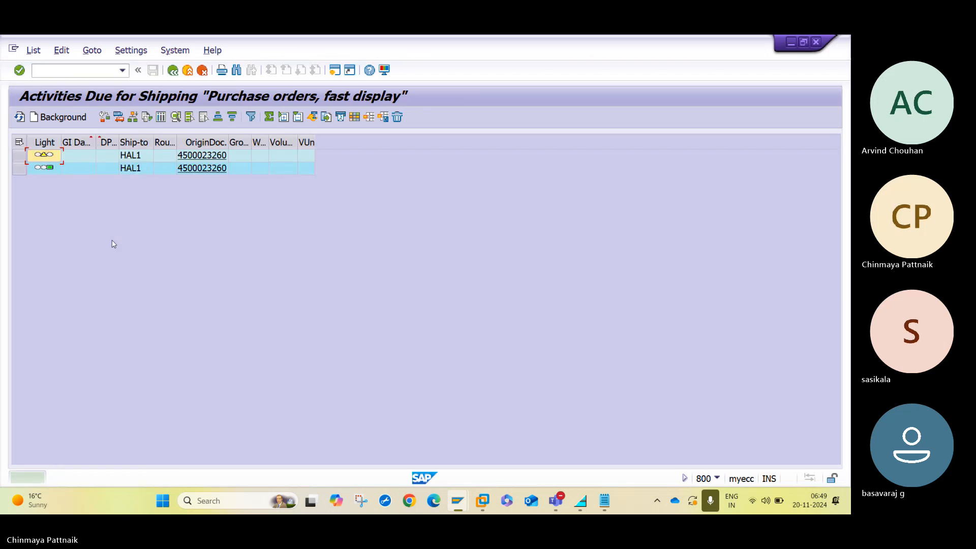
left_click(18, 169)
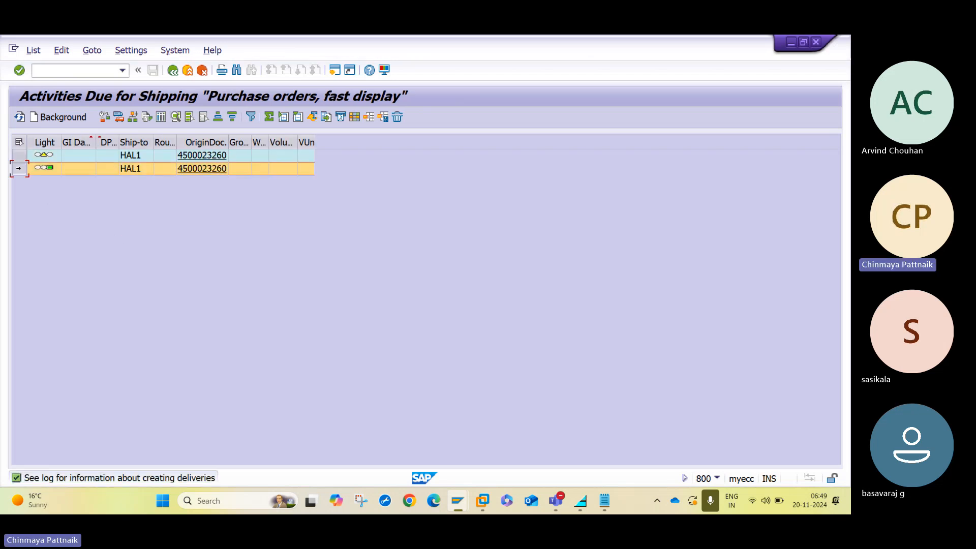
left_click(133, 118)
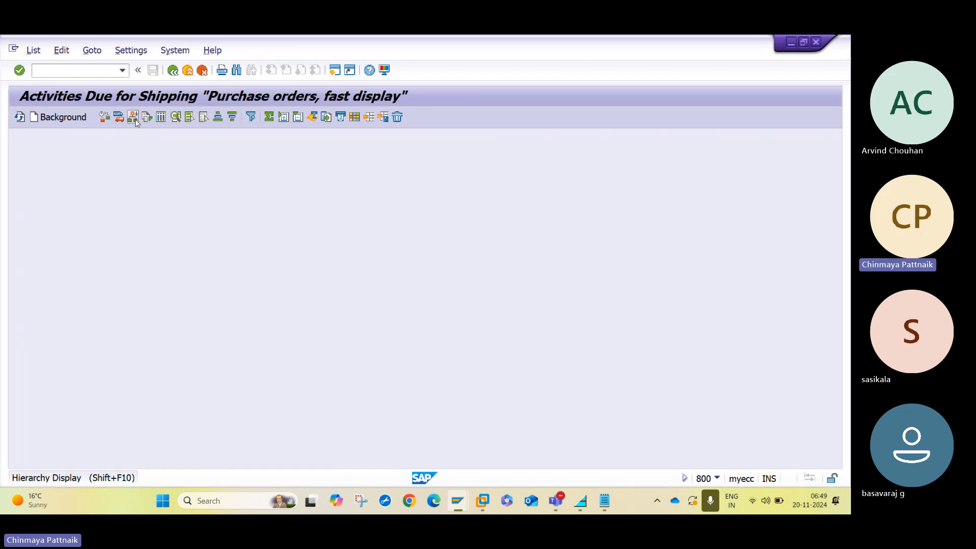
left_click(173, 70)
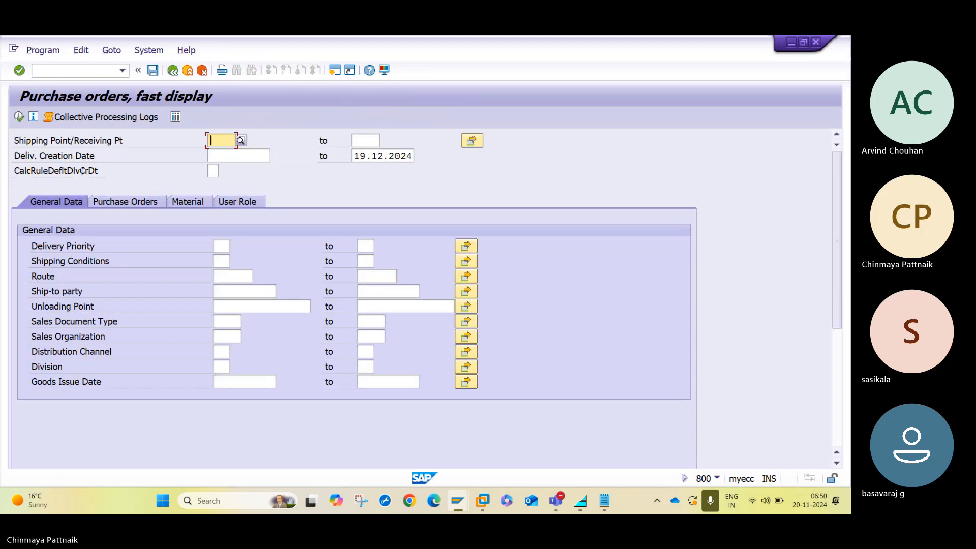
left_click(54, 71)
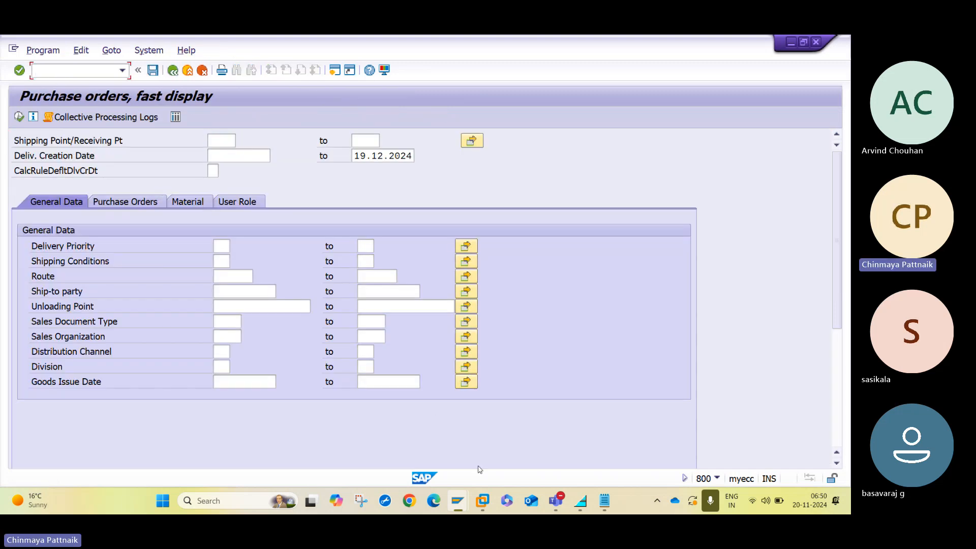
mouse_move(458, 502)
left_click(425, 414)
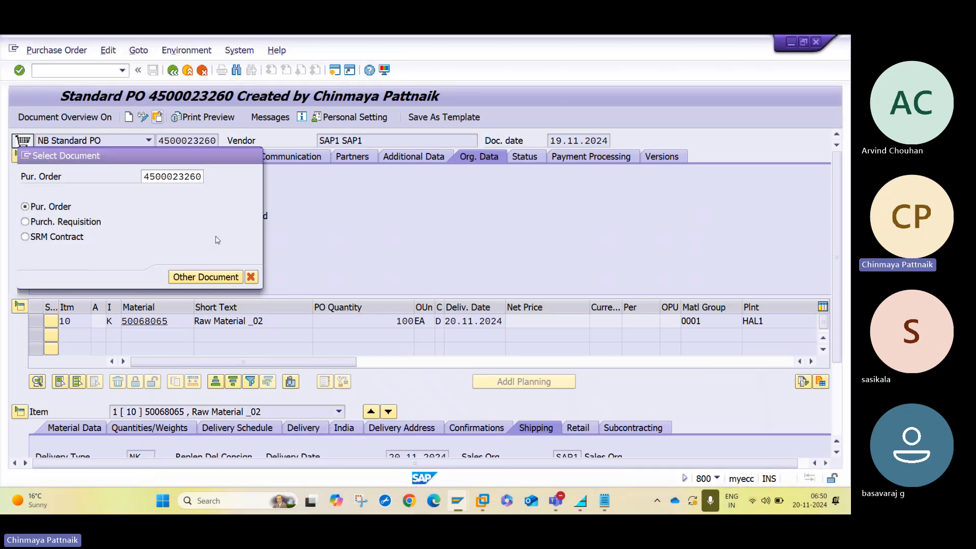
key("Return")
left_click(430, 428)
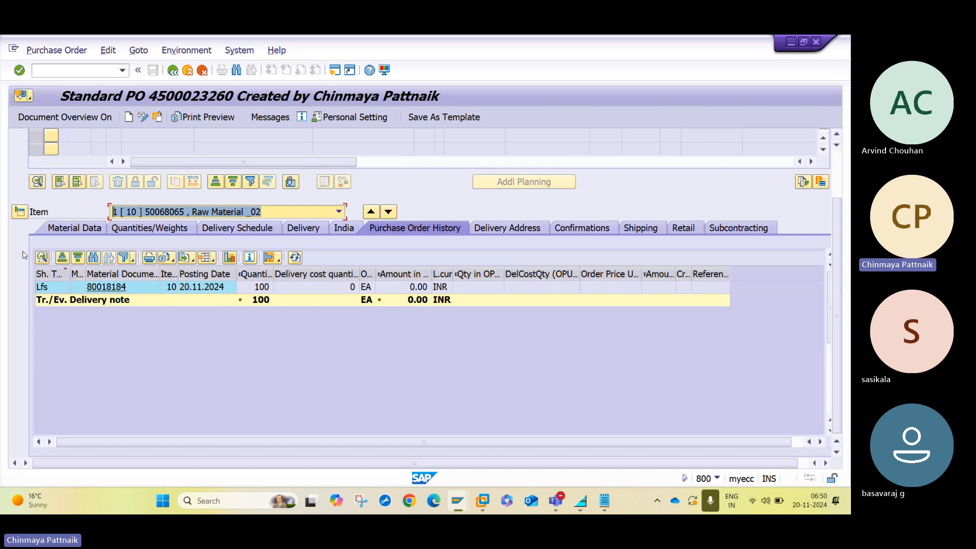
left_click(44, 290)
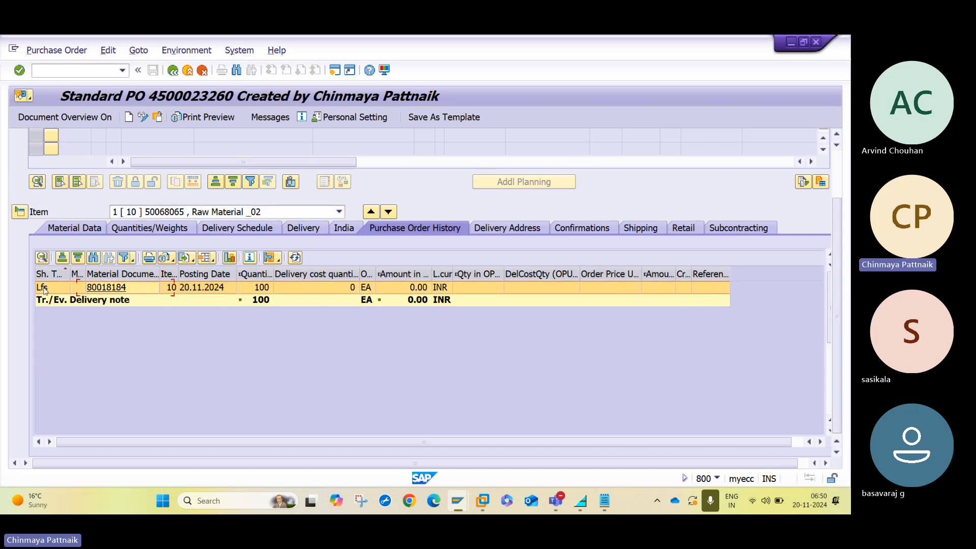
left_click(44, 290)
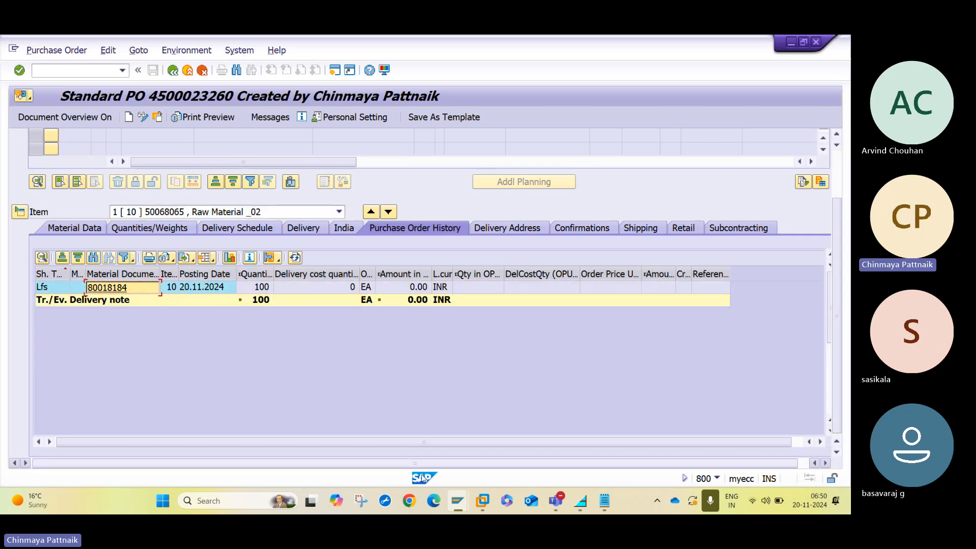
mouse_move(457, 501)
left_click(672, 431)
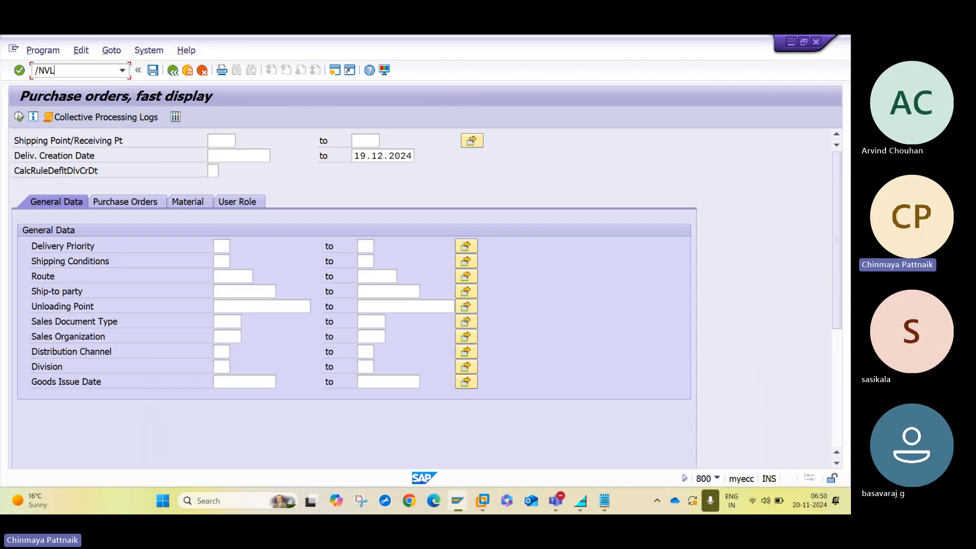
Open delivery 80018184 for changes in VL02N.
key("Return")
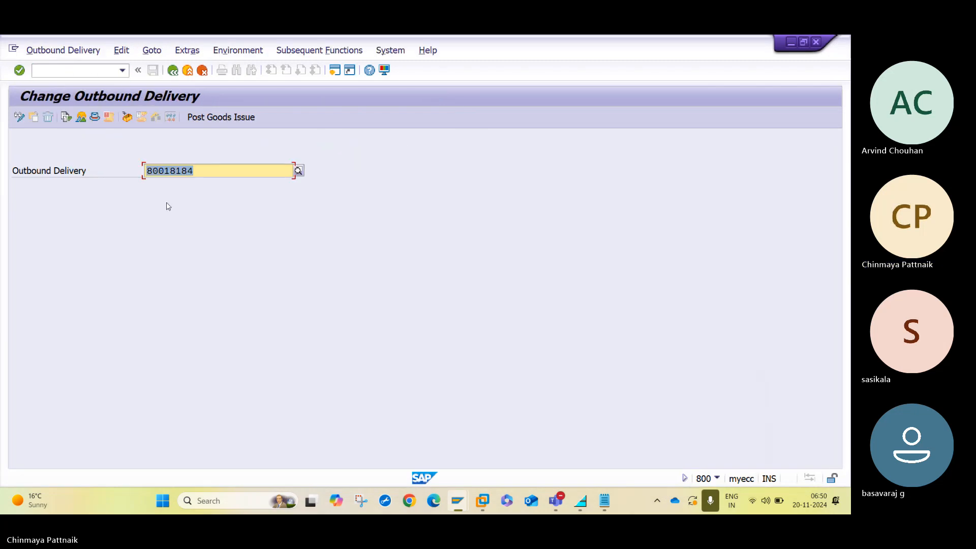
key("Return")
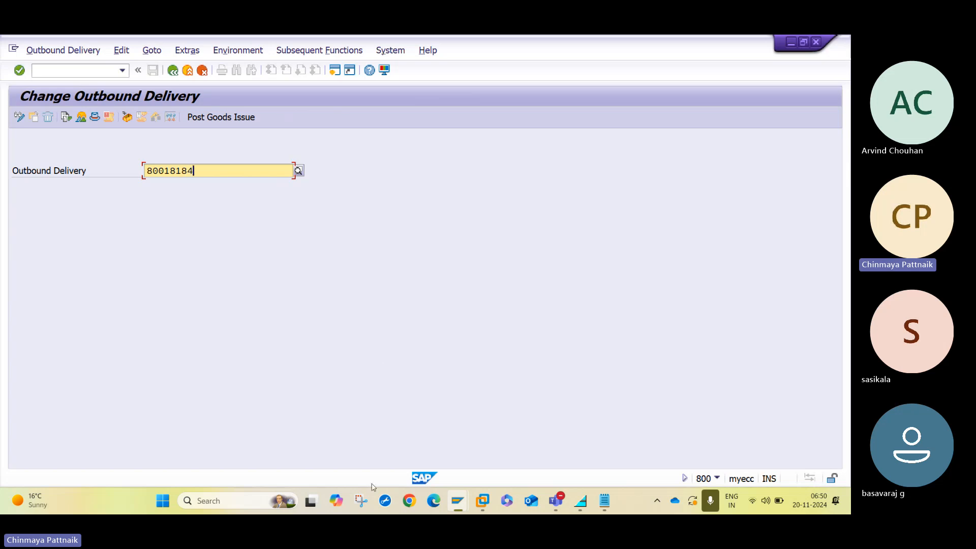
key("Return")
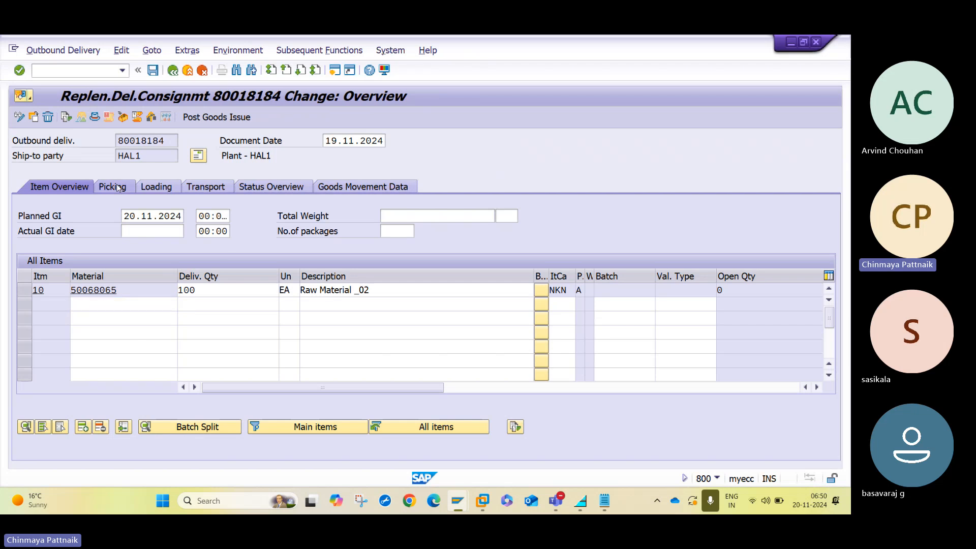
Pick item 10 from storage location 1000 with quantity 100 and post goods issue.
left_click(113, 186)
left_click(215, 288)
type("10")
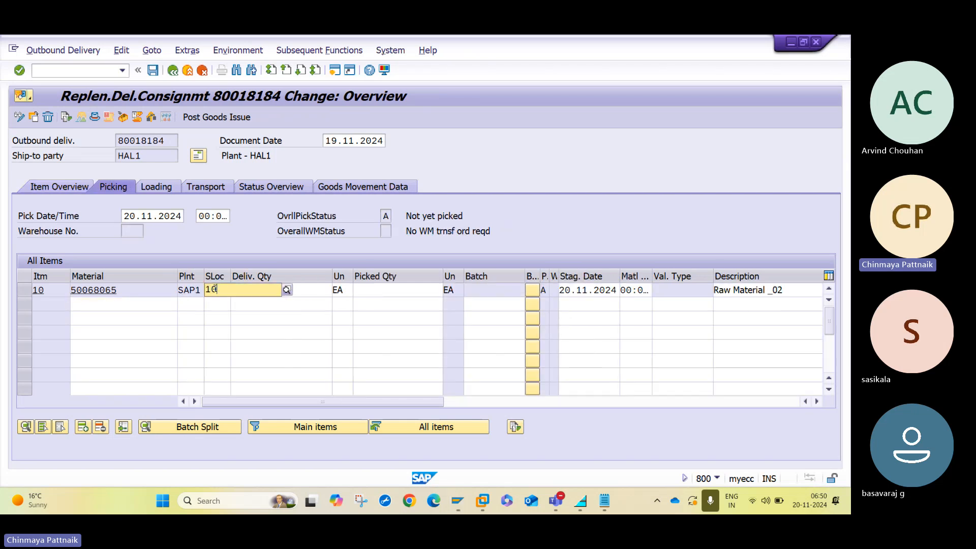
type("00")
key("Tab")
key("Tab")
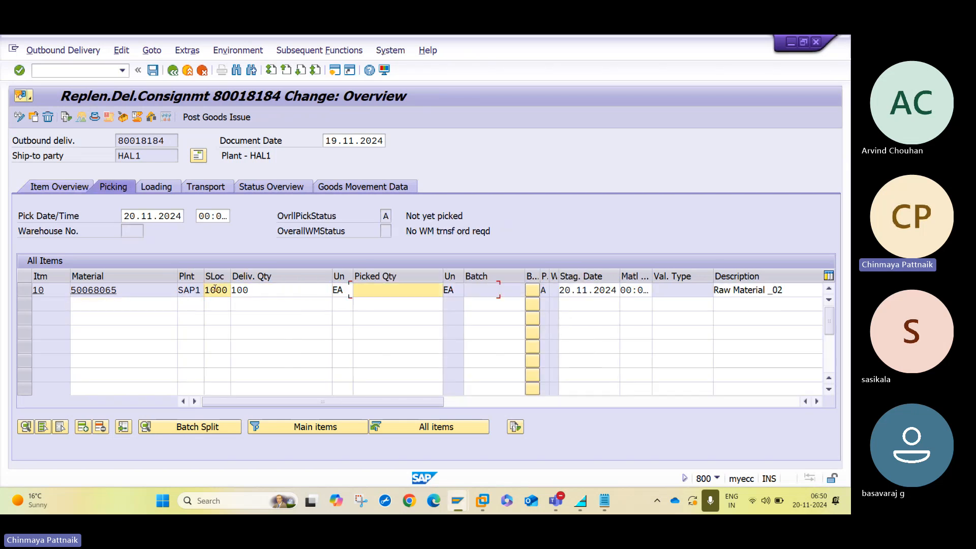
type("100")
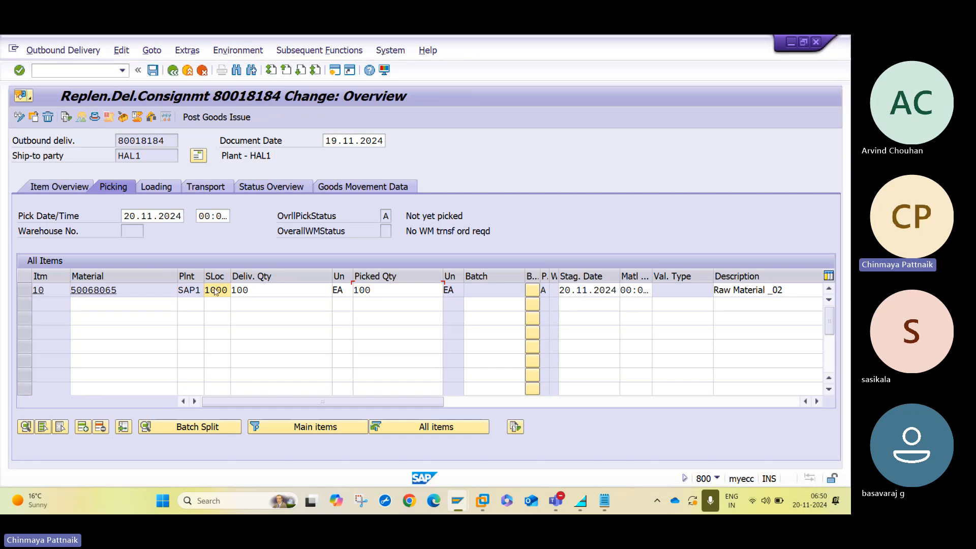
key("Return")
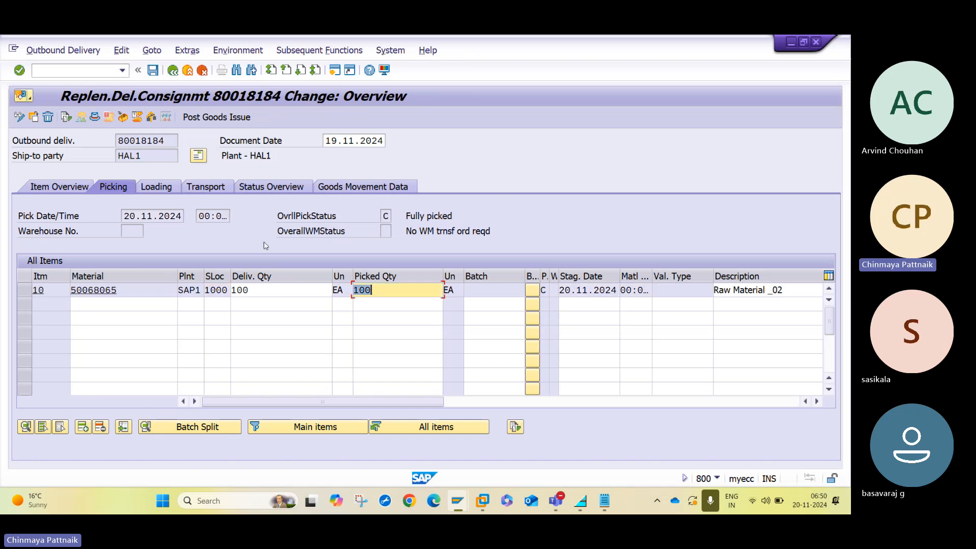
left_click(211, 118)
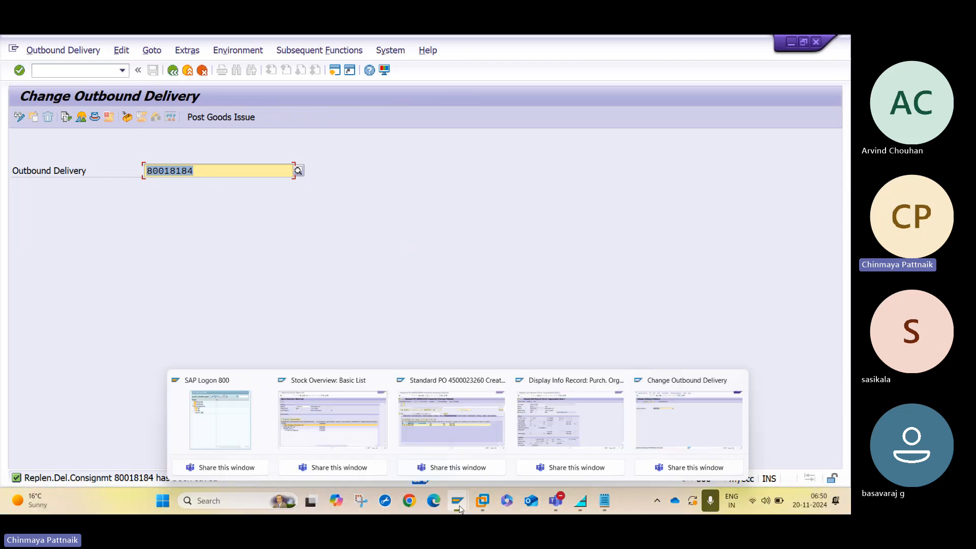
mouse_move(459, 508)
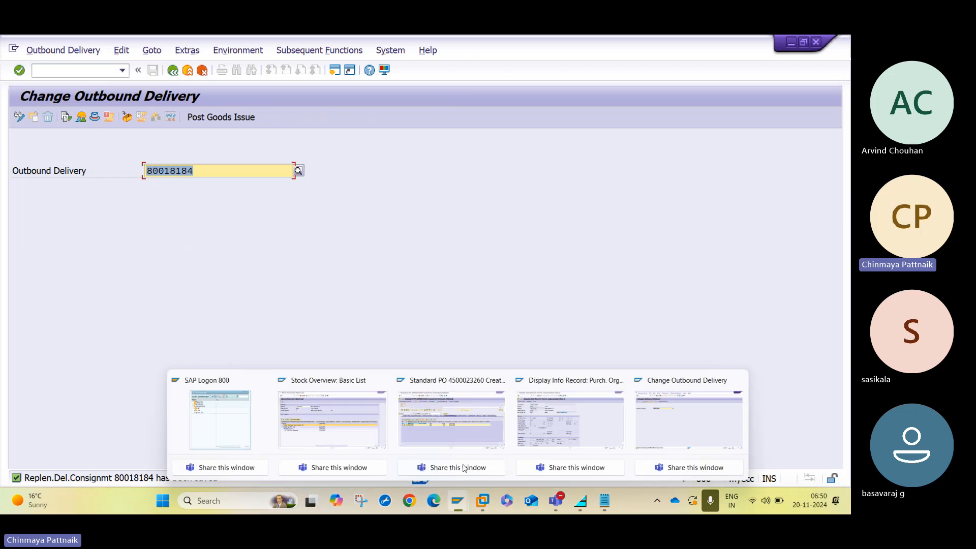
left_click(453, 426)
left_click(147, 117)
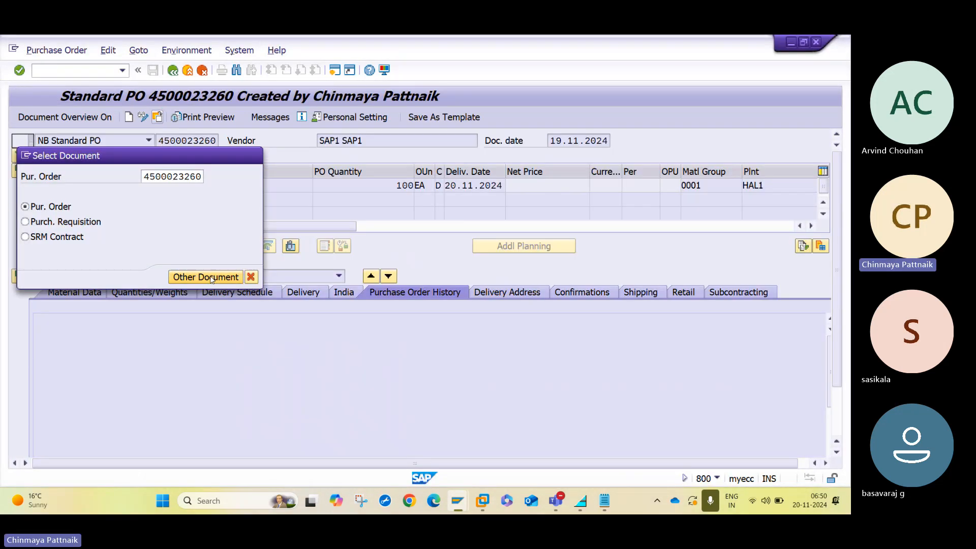
left_click(212, 279)
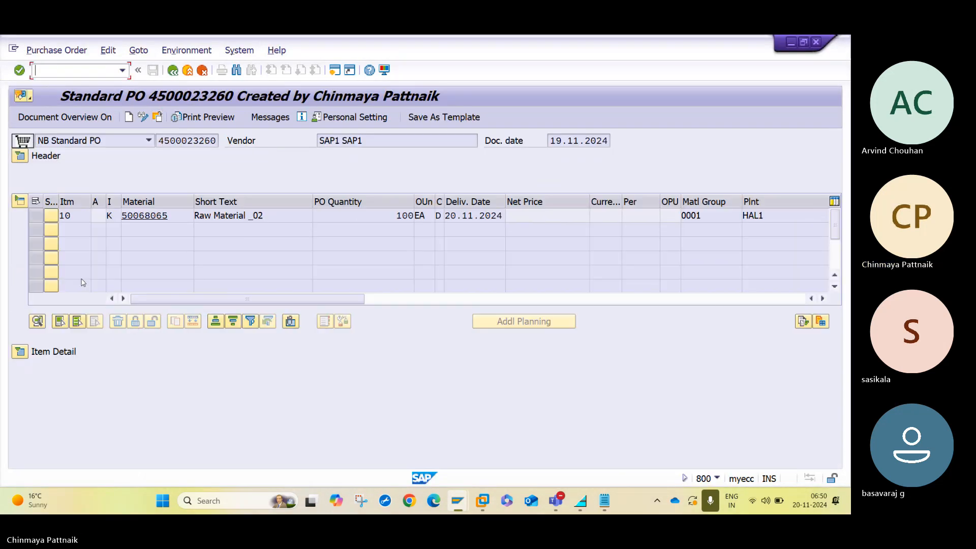
left_click(20, 201)
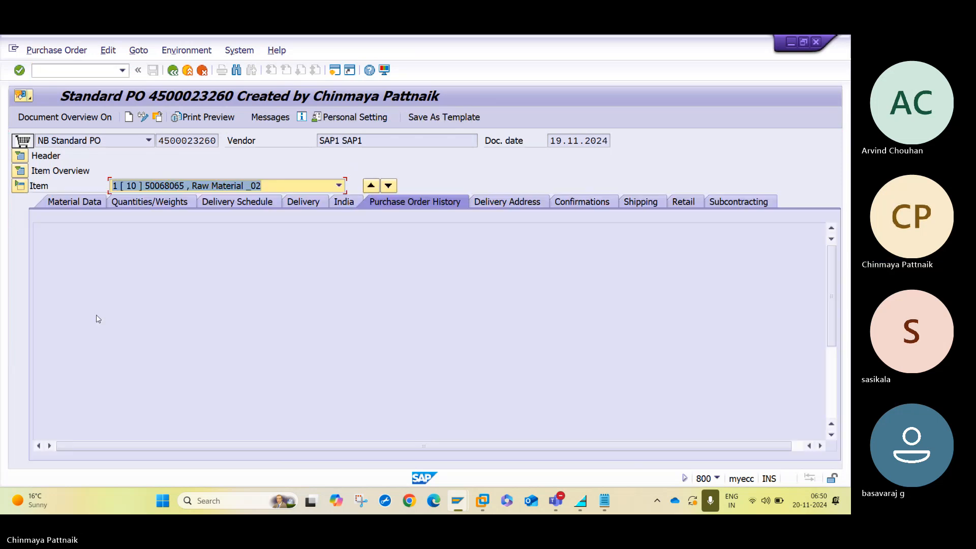
left_click(51, 266)
key("Right")
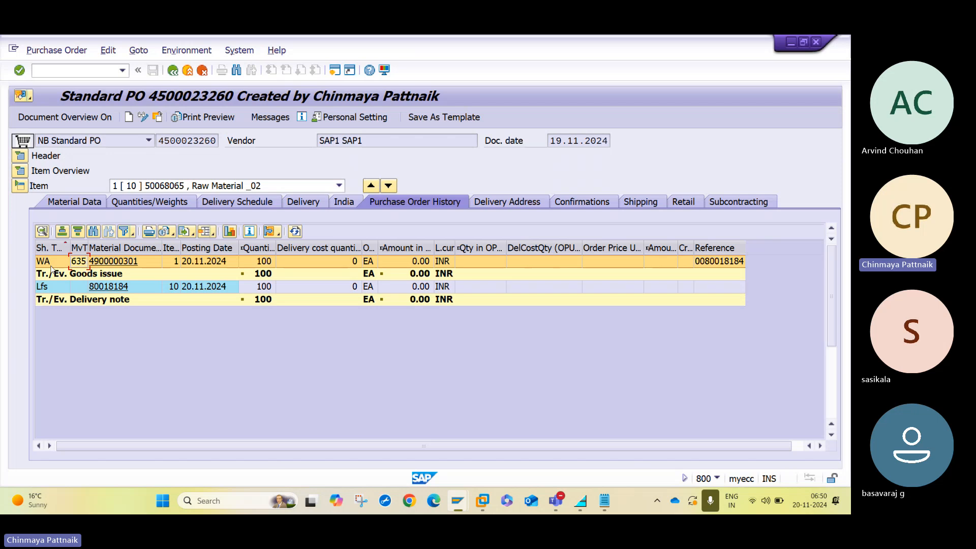
left_click(107, 260)
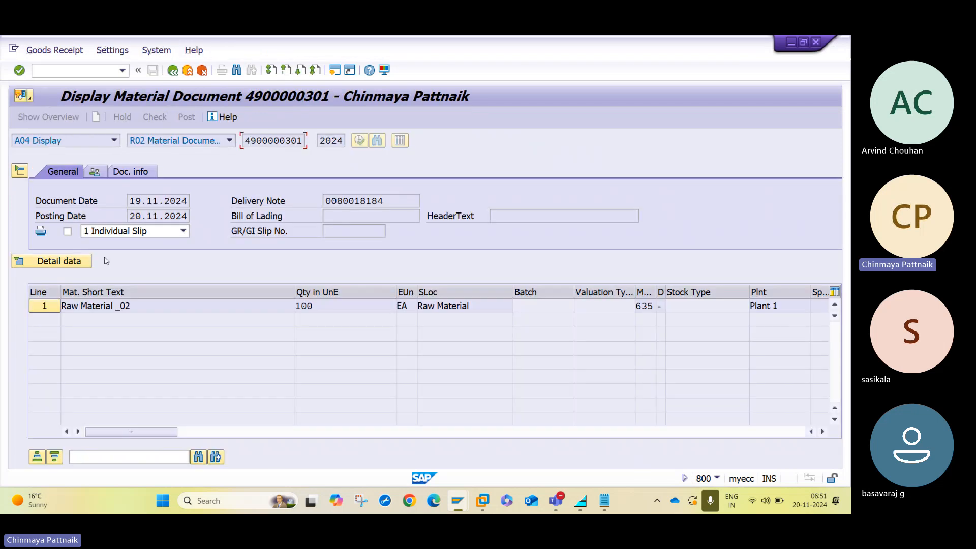
left_click(124, 171)
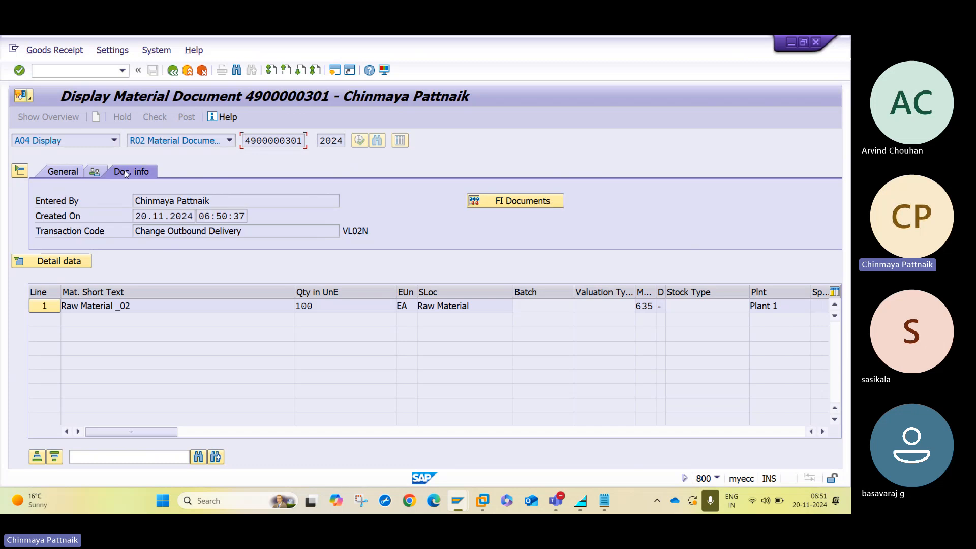
left_click(539, 200)
left_click(540, 202)
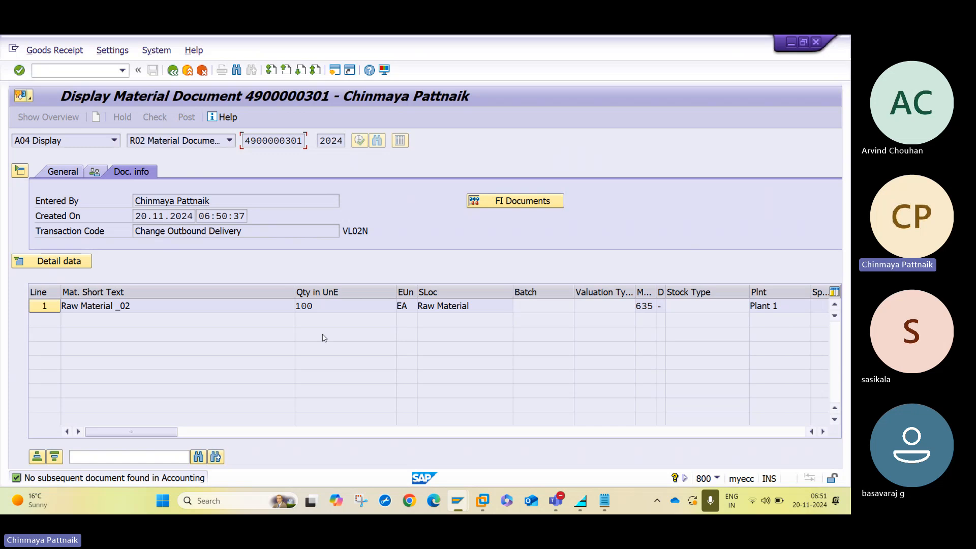
left_click(647, 305)
left_click(199, 72)
left_click(188, 70)
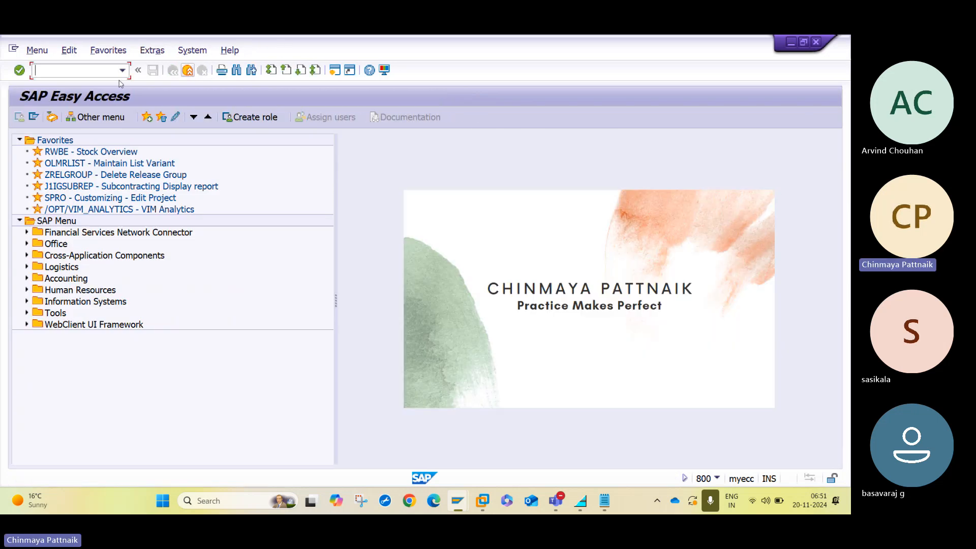
Enter ME23, then bring the Stock Overview basic list for material 50068065 forward.
type("ME23")
key("Return")
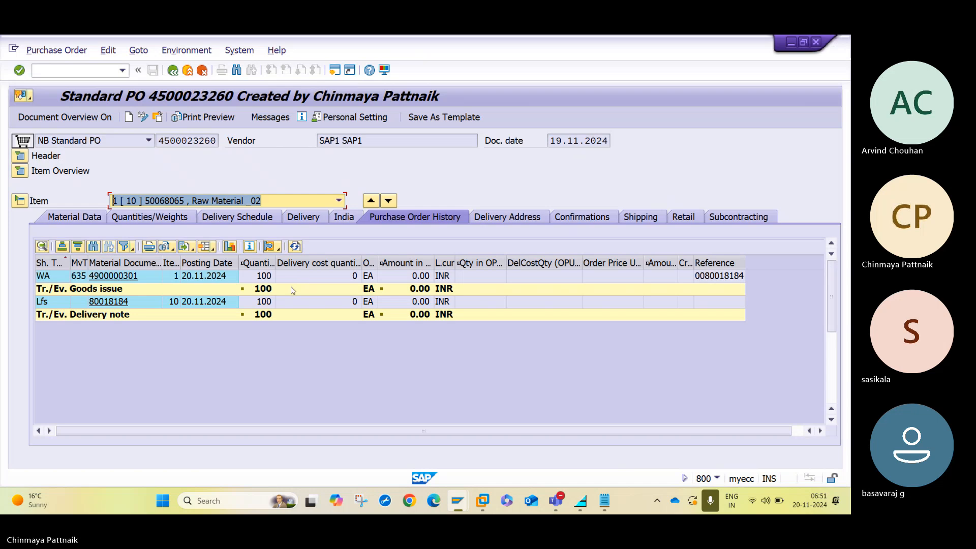
mouse_move(459, 505)
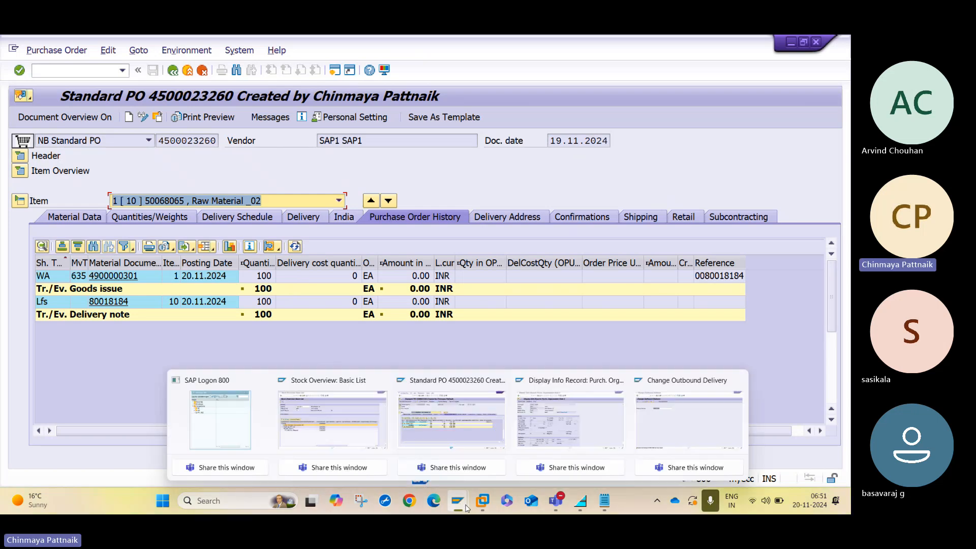
left_click(341, 413)
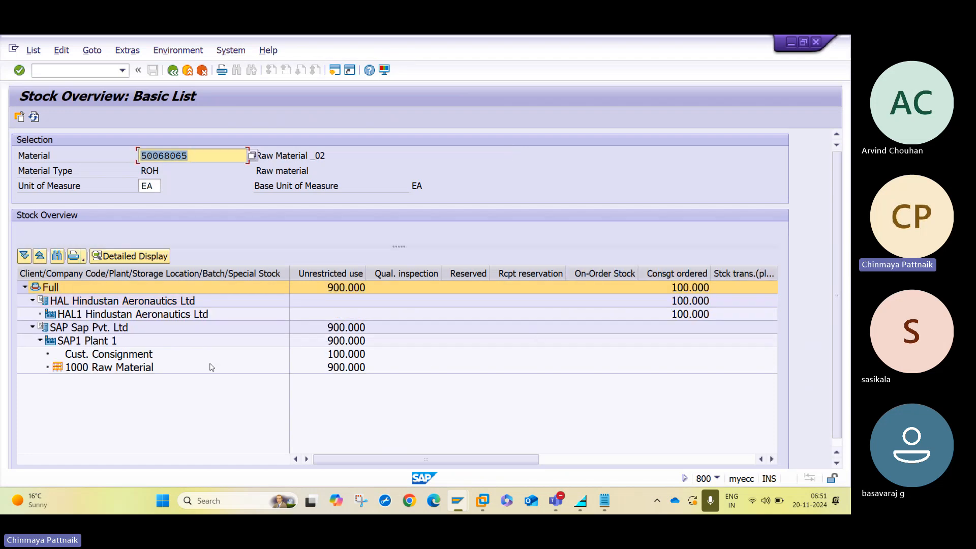
Review the Cust. Consignment row and the 100.000 Consgt ordered quantity at HAL.
left_click(79, 359)
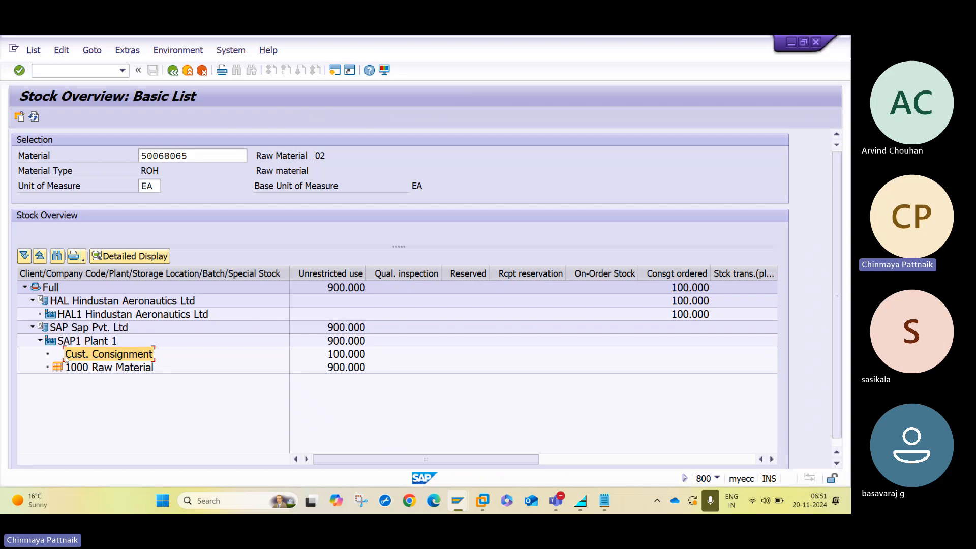
left_click(55, 361)
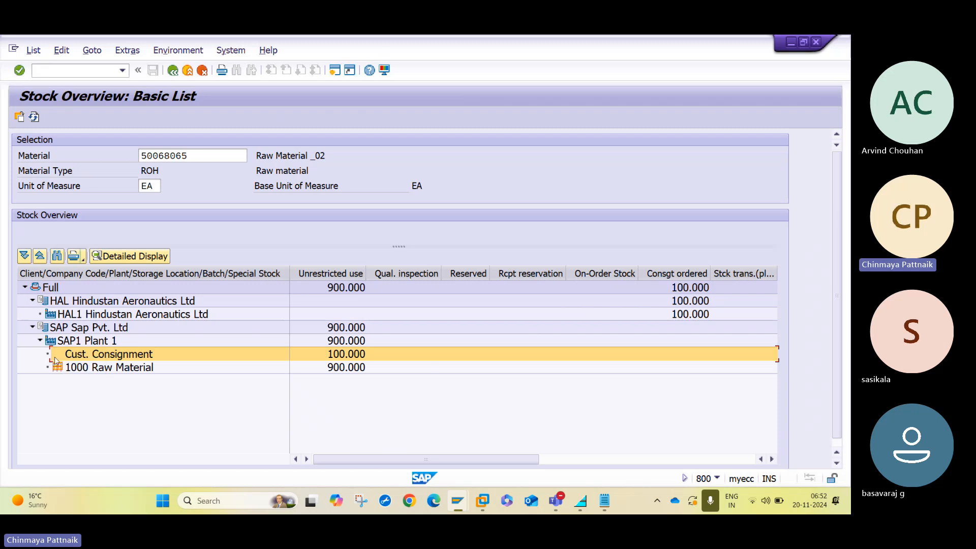
left_click(663, 275)
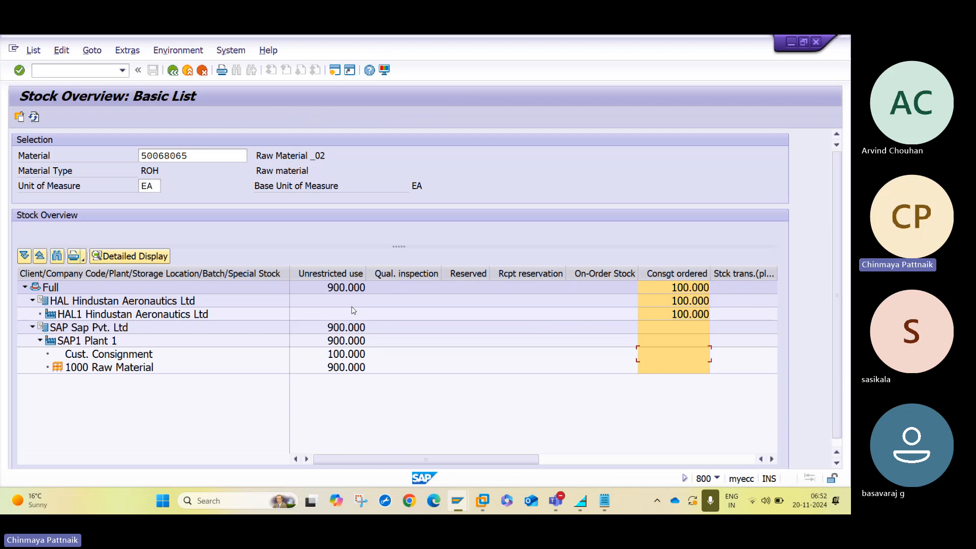
Compare the 900.000 unrestricted stock at SAP Sap Pvt. Ltd and SAP1 Plant 1 against Cust. Consignment.
left_click(72, 332)
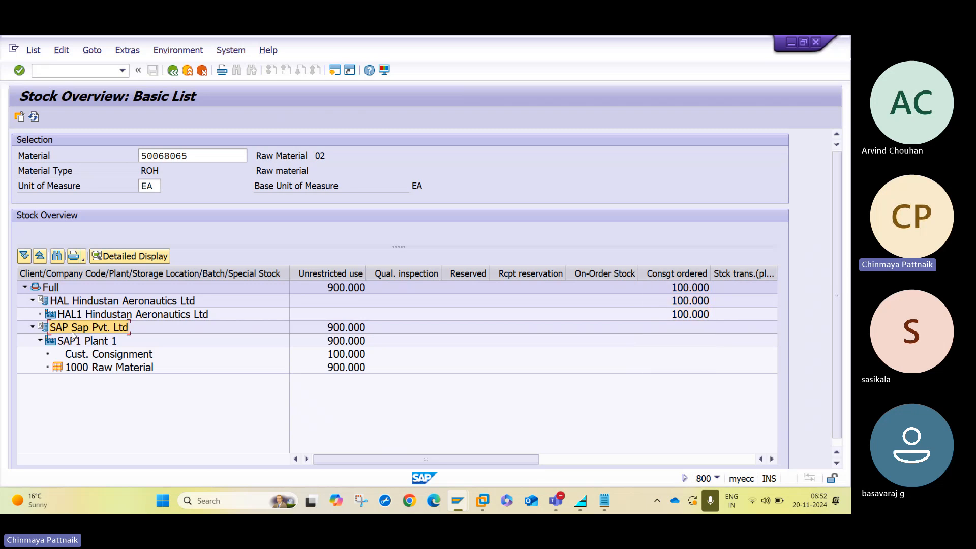
left_click(75, 341)
left_click(67, 330)
left_click(330, 330)
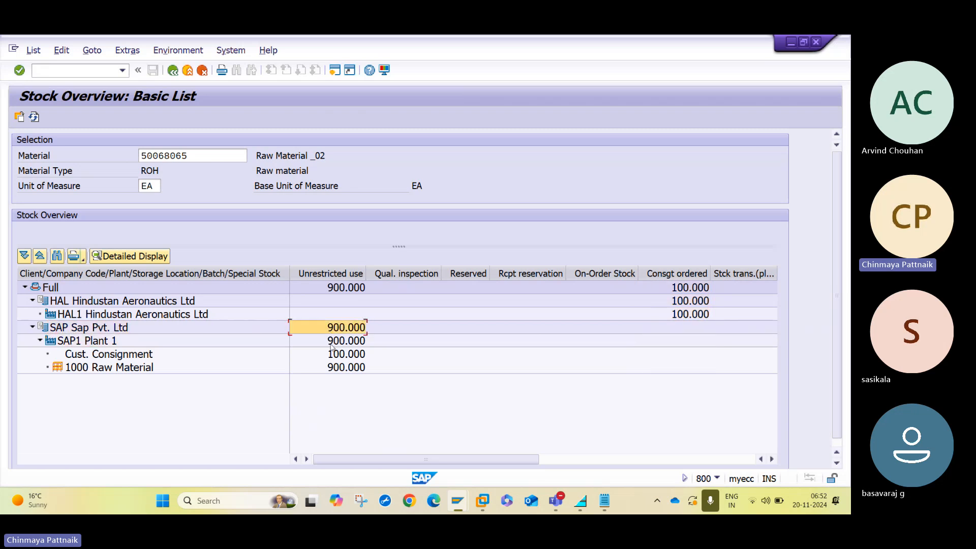
left_click(332, 343)
left_click(56, 357)
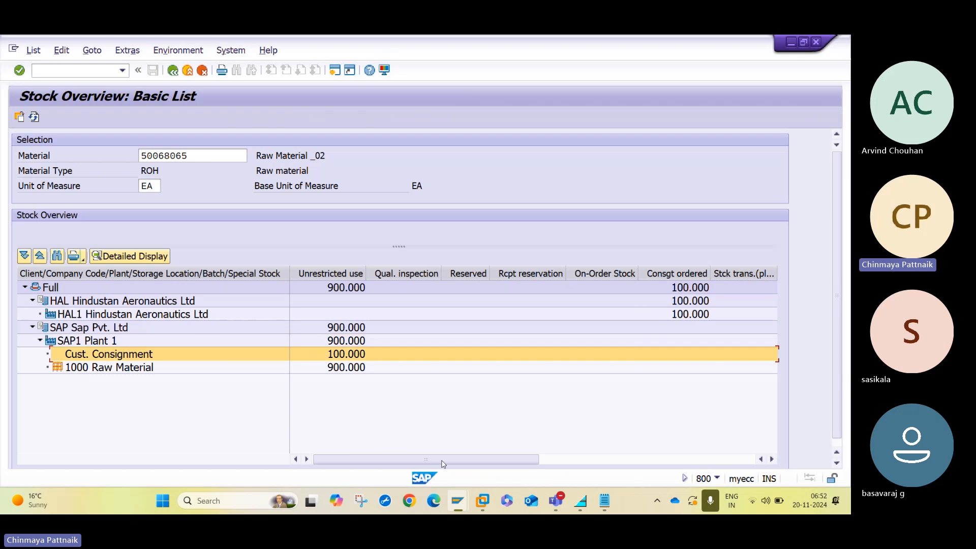
mouse_move(457, 503)
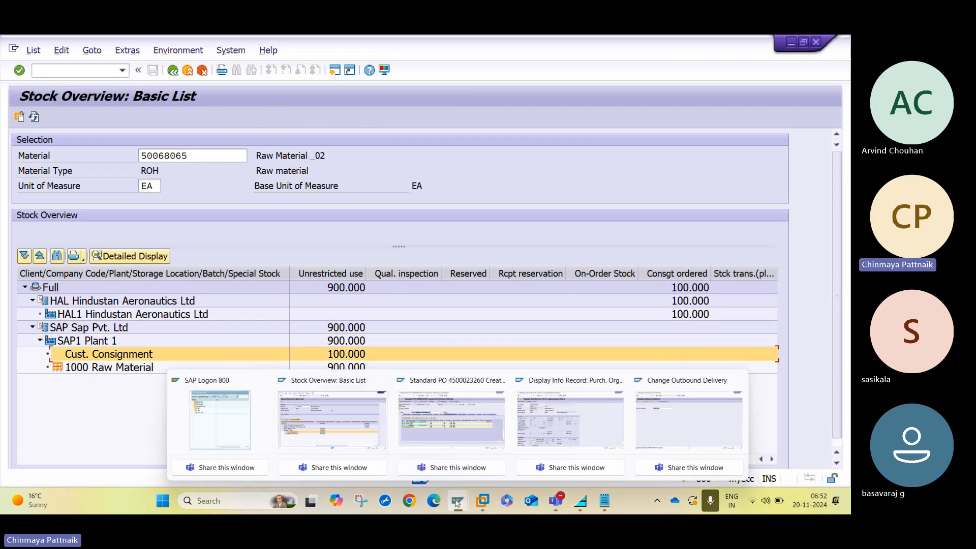
From the Change Outbound Delivery 80018184 window, start billing with /nvf01.
left_click(691, 426)
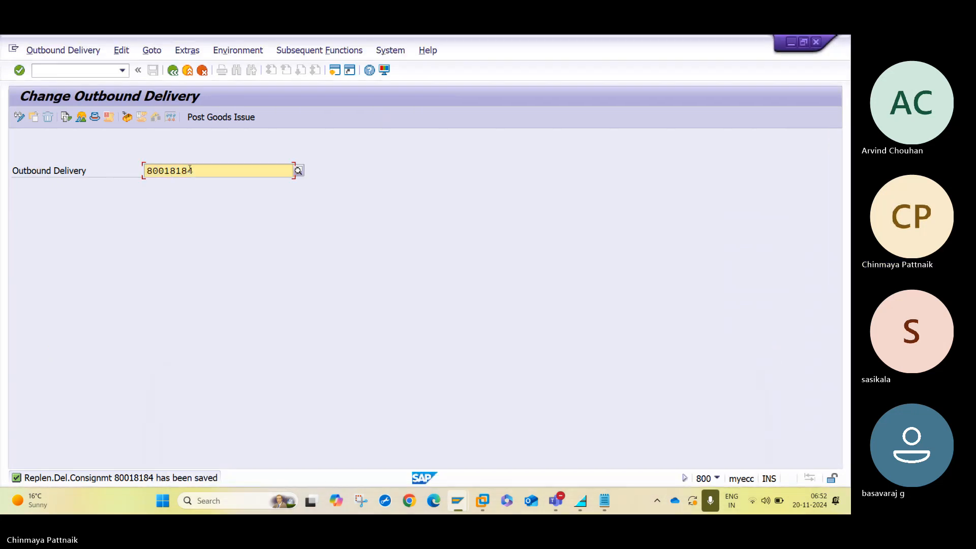
left_click(75, 69)
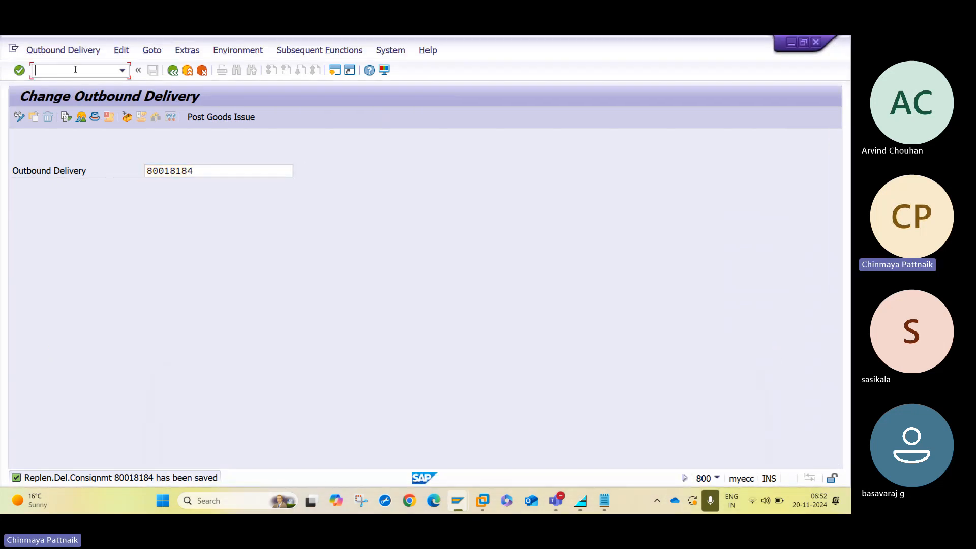
type("/nvf01")
key("Return")
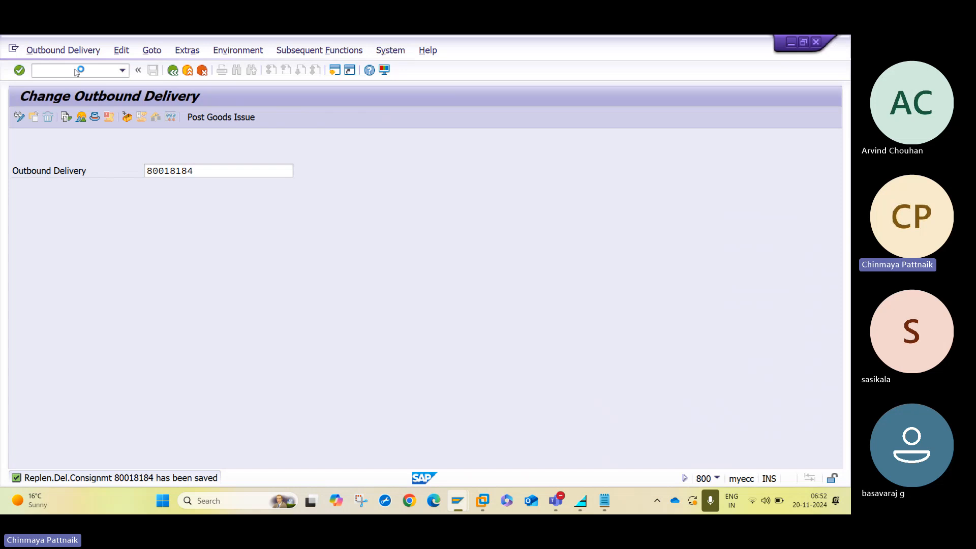
Process delivery 80018184 into a billing document and open item 1's pricing conditions.
key("Return")
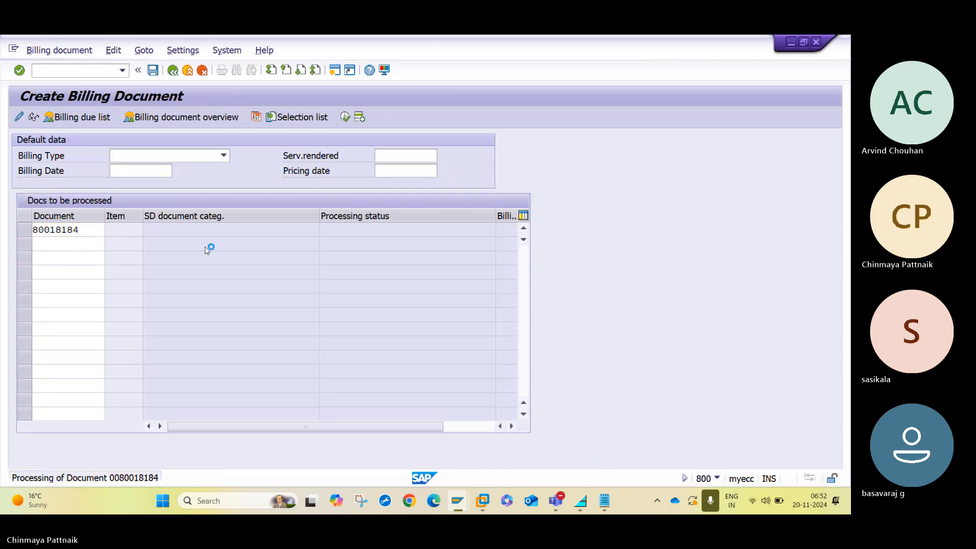
key("Return")
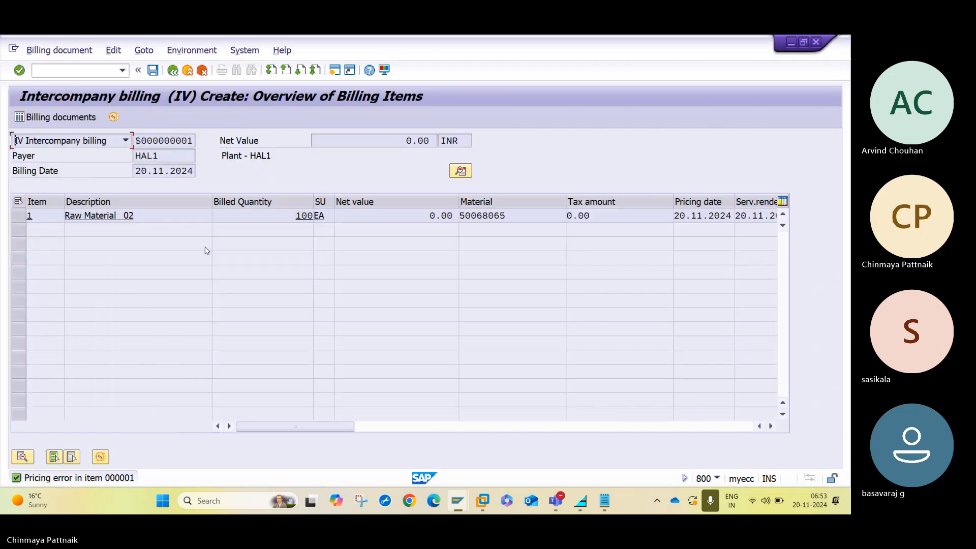
double_click(163, 221)
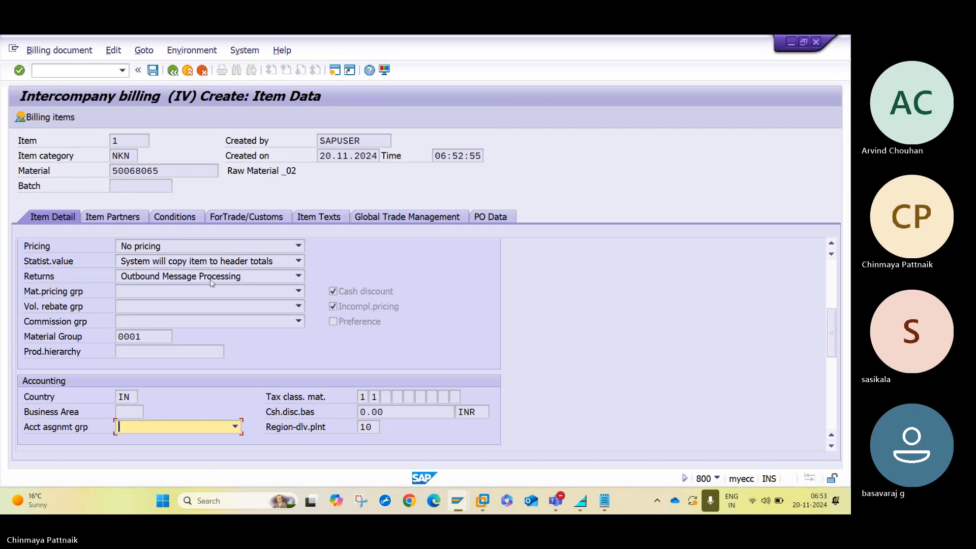
left_click(188, 218)
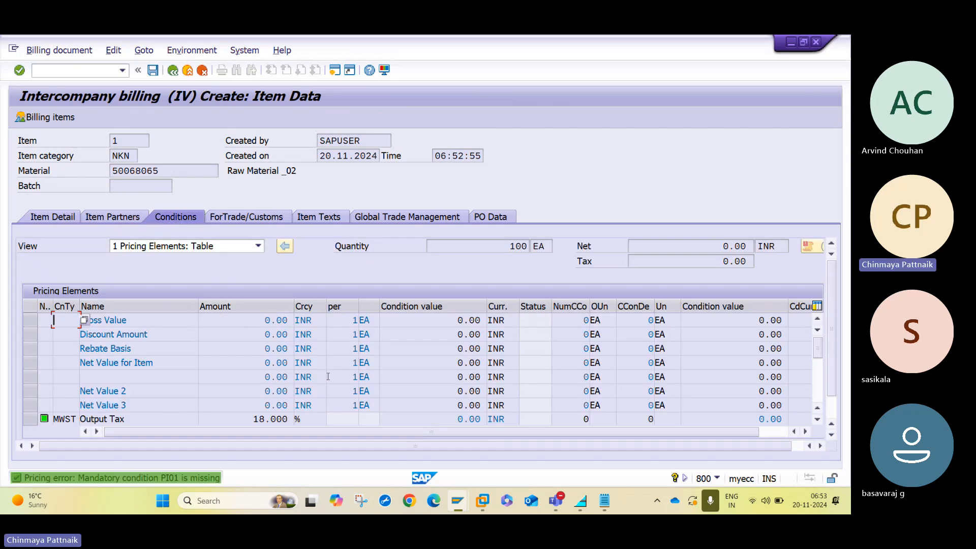
Add condition PI01 with amount 100 and save intercompany billing document 90039839.
left_click(819, 383)
type("PI")
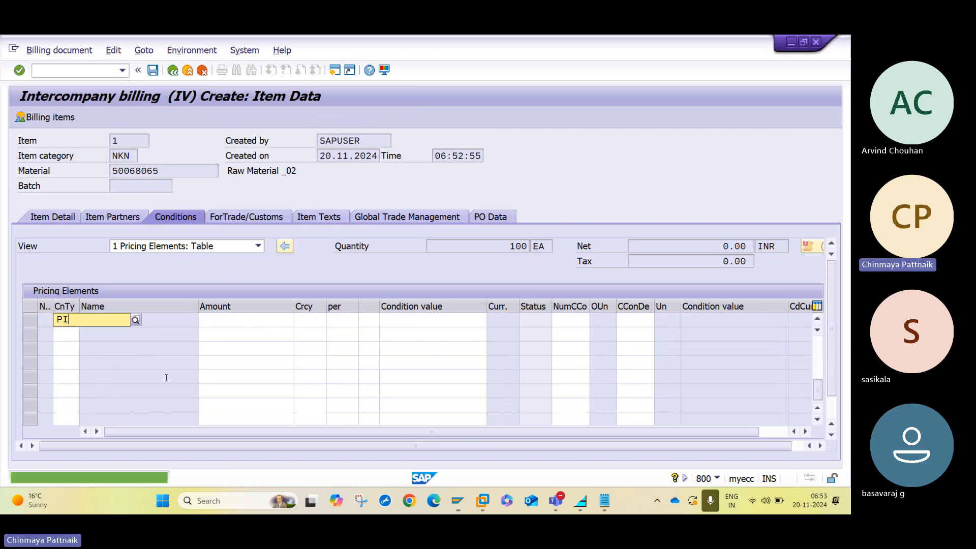
type("01")
key("Tab")
type("100")
key("Return")
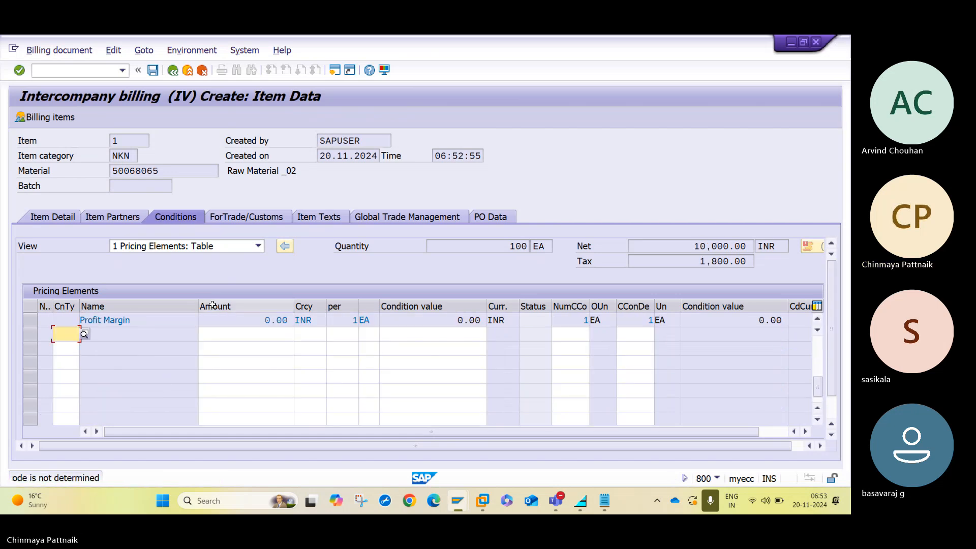
left_click(173, 70)
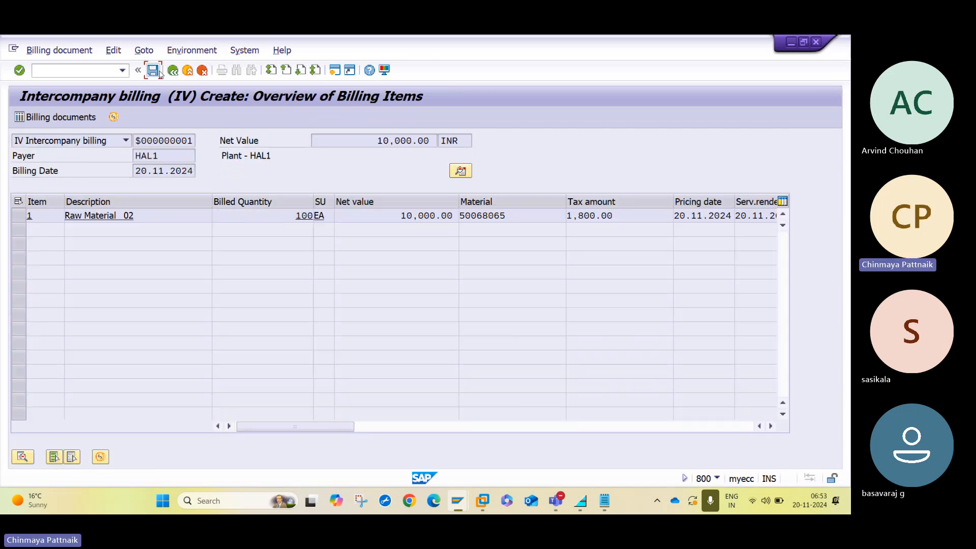
left_click(159, 71)
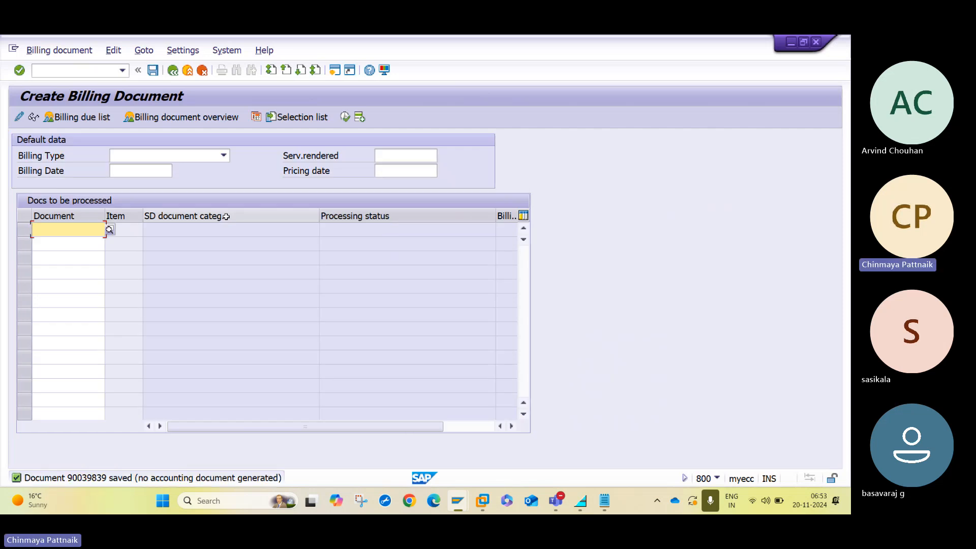
Start MIGO as a goods receipt against a purchase order.
left_click(173, 70)
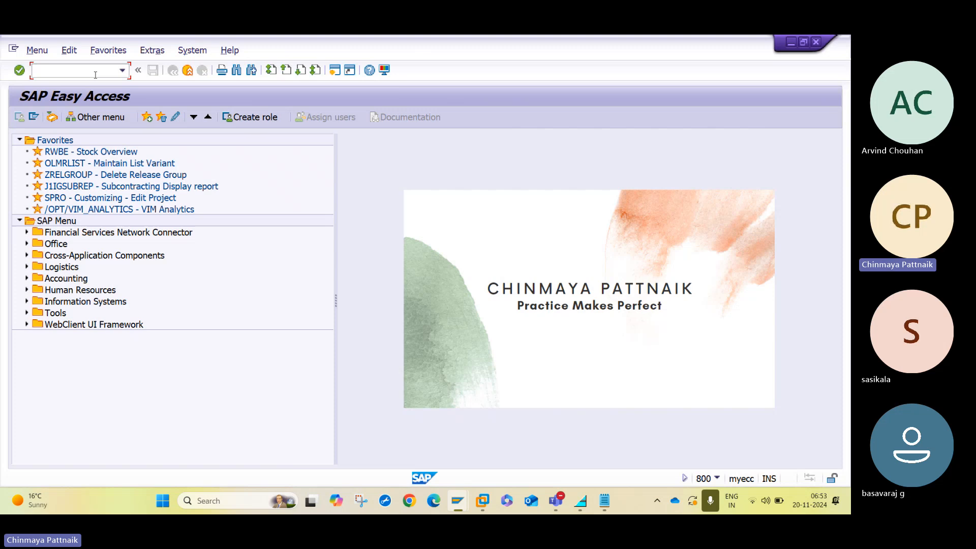
type("MIGO")
key("Return")
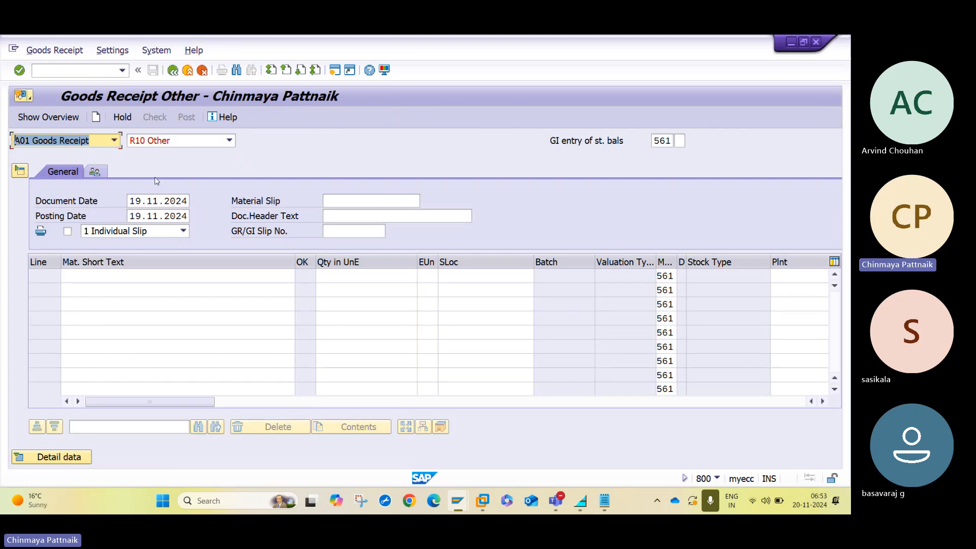
left_click(190, 145)
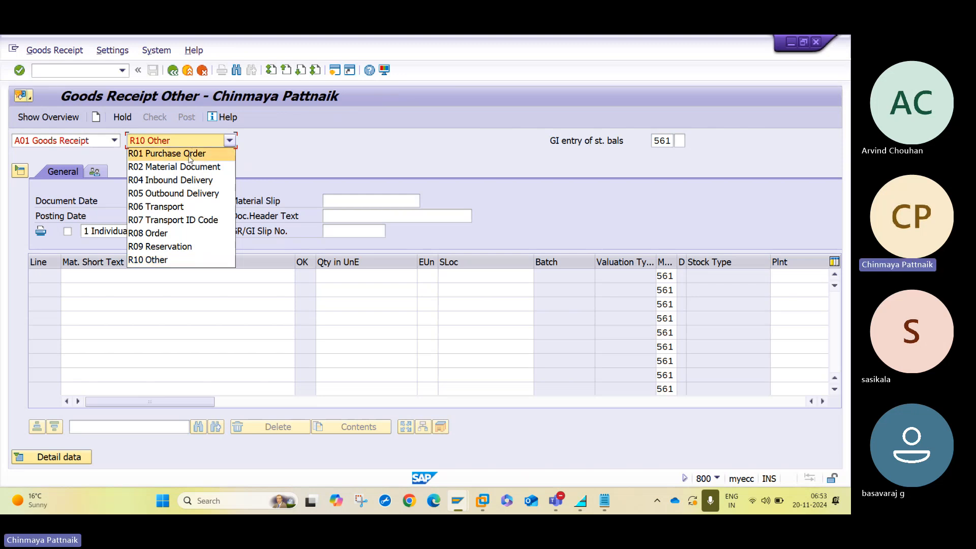
left_click(183, 153)
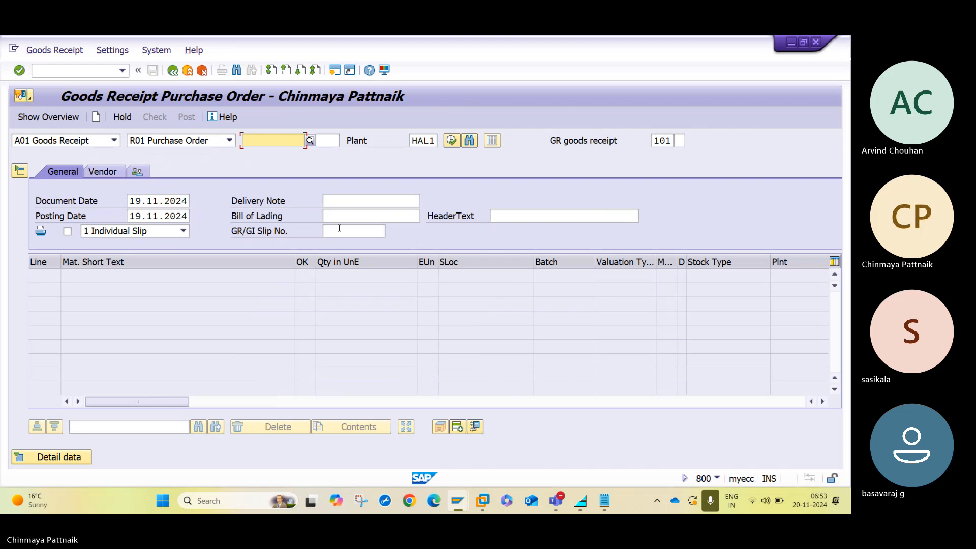
mouse_move(468, 510)
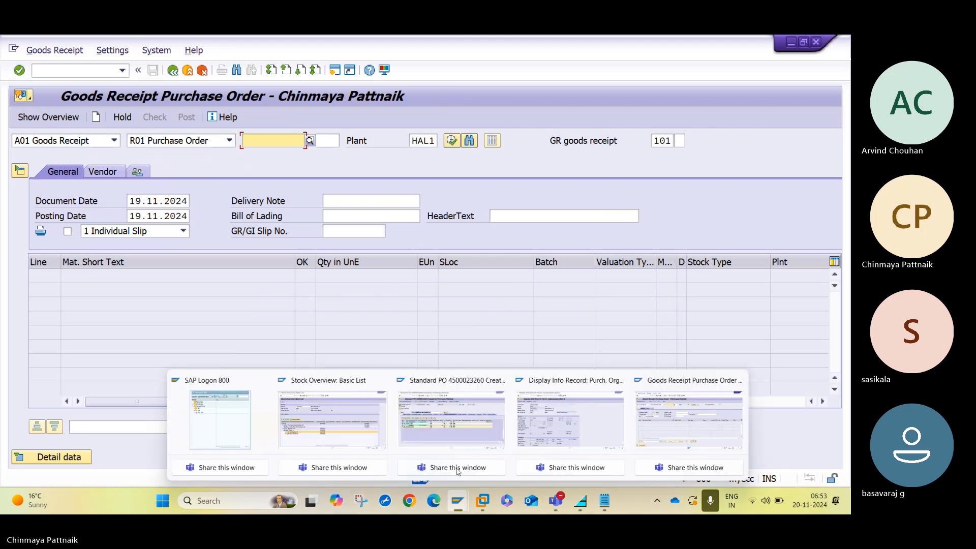
left_click(417, 418)
double_click(182, 141)
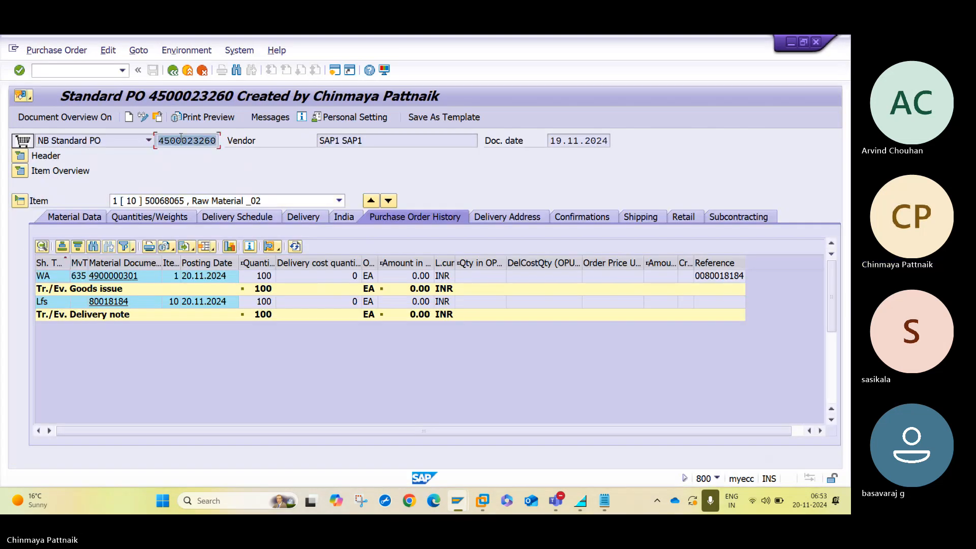
key("alt+Tab")
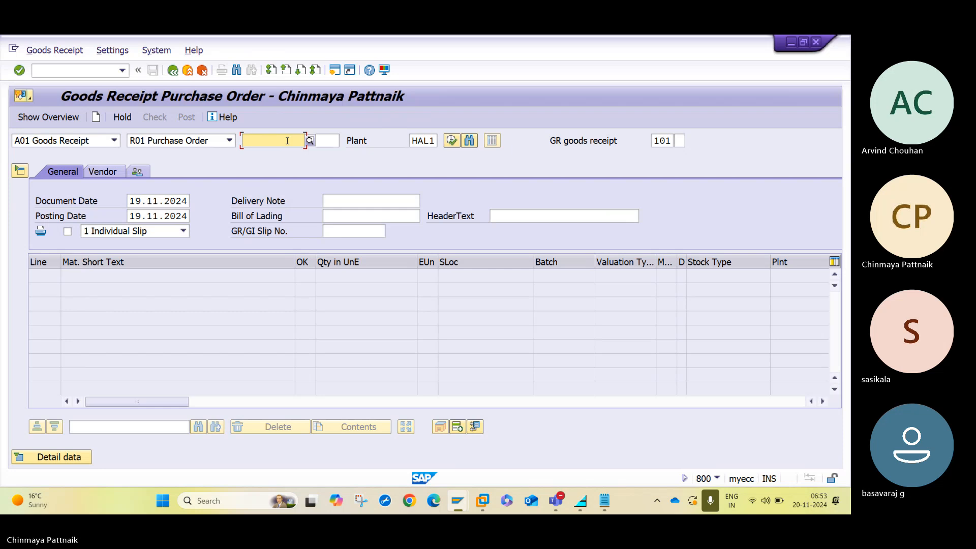
key("ctrl+v")
key("Return")
left_click(307, 278)
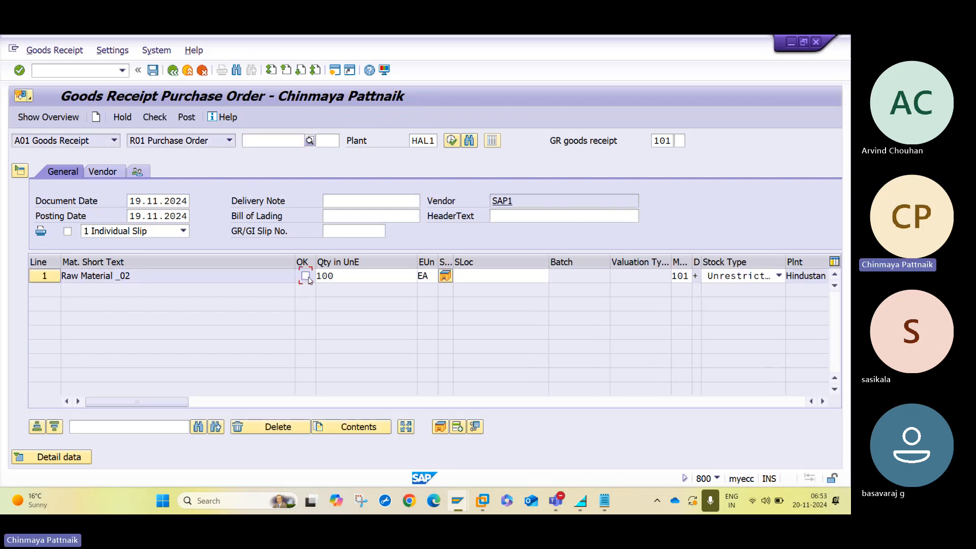
left_click(465, 276)
type("1")
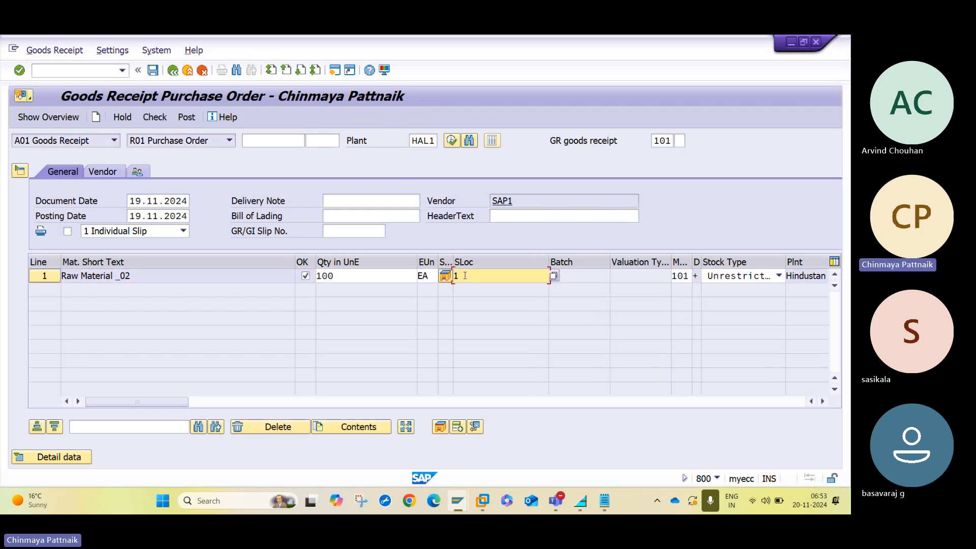
type("000")
key("Return")
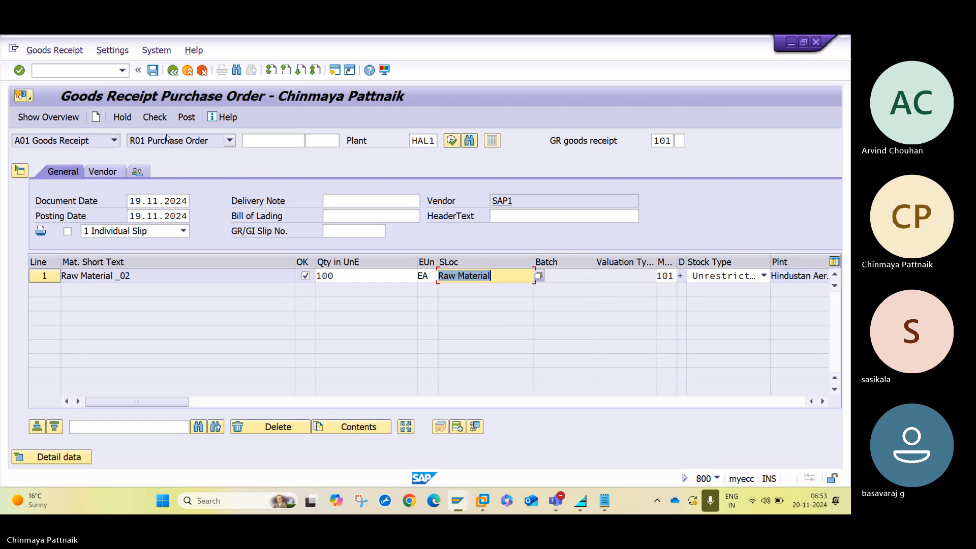
left_click(164, 120)
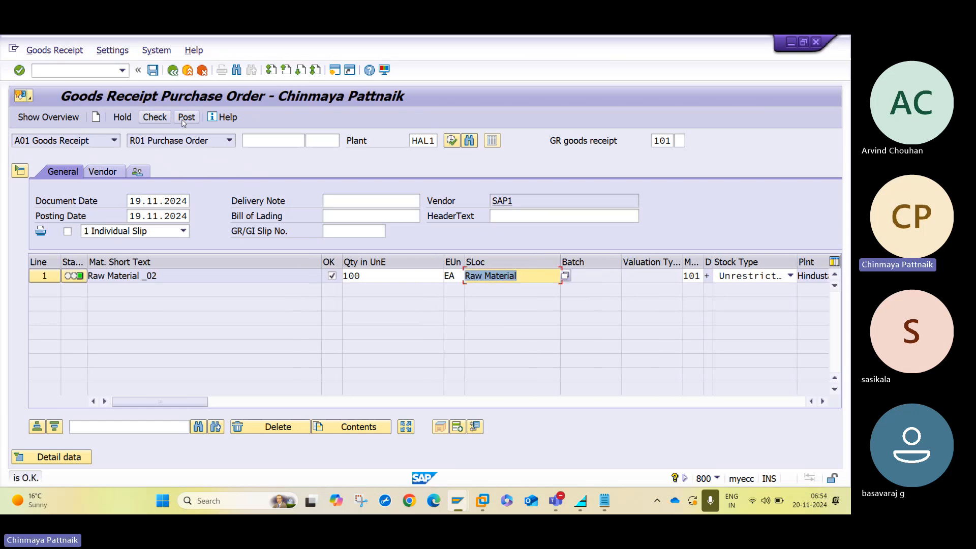
left_click(186, 118)
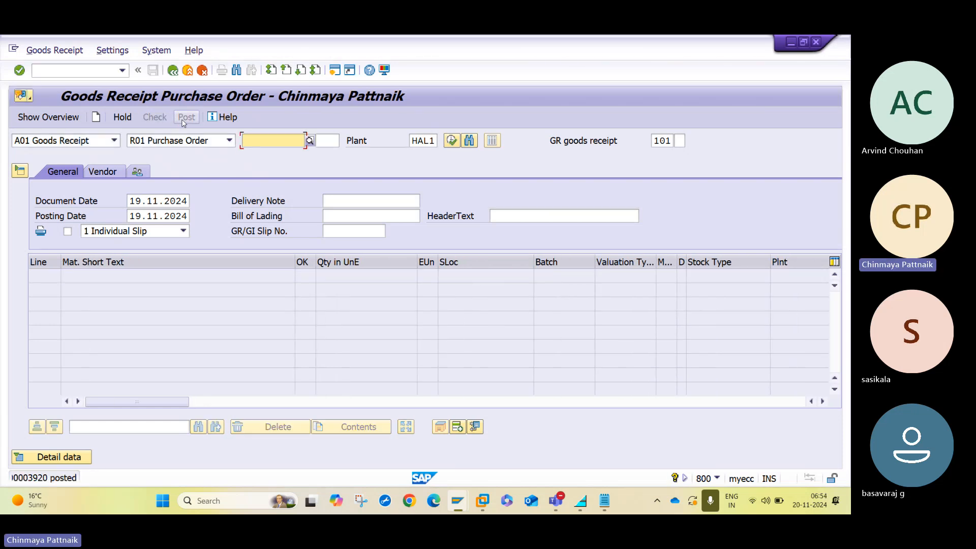
left_click(115, 140)
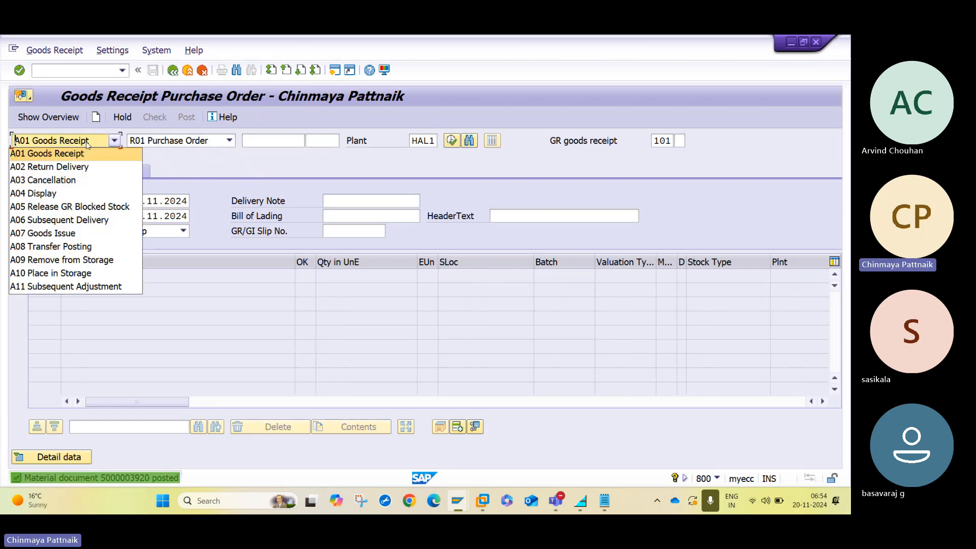
left_click(68, 192)
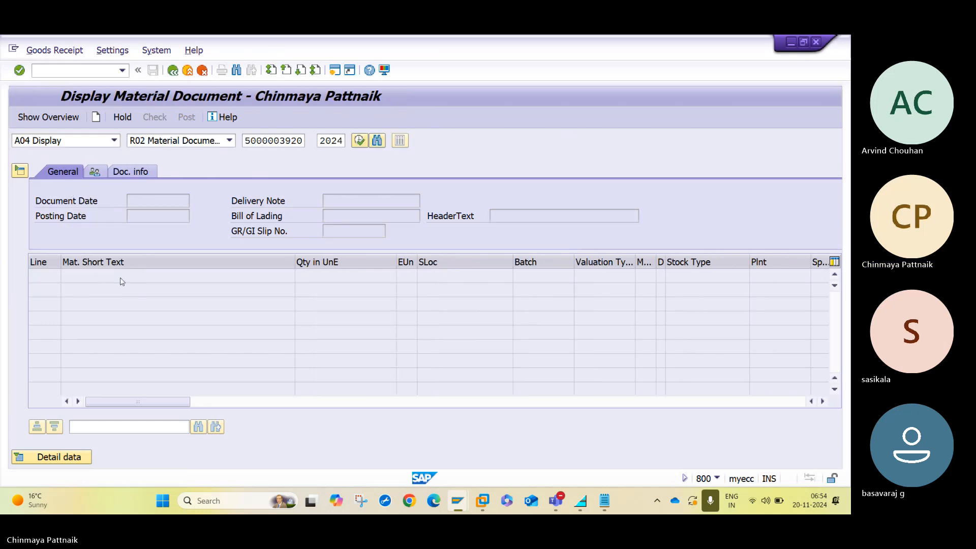
left_click(179, 171)
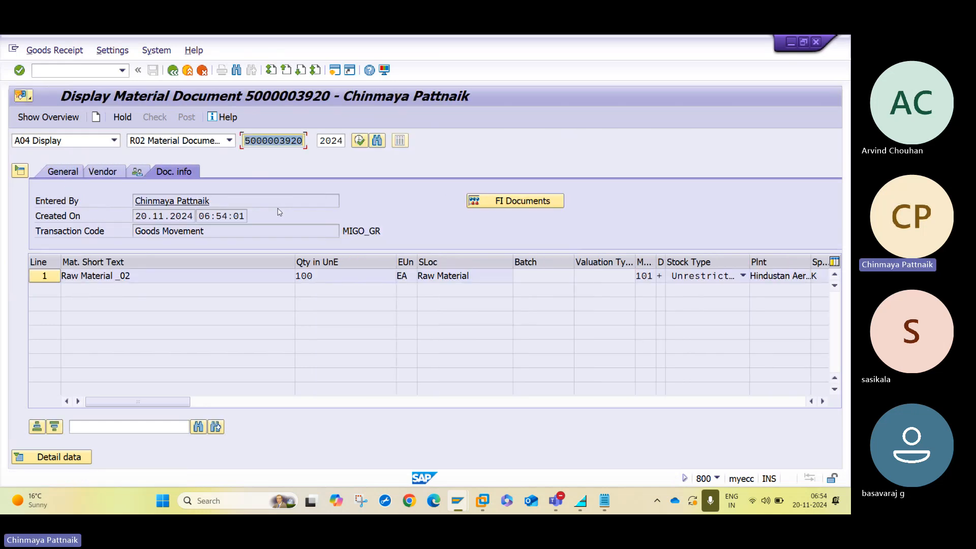
left_click(511, 202)
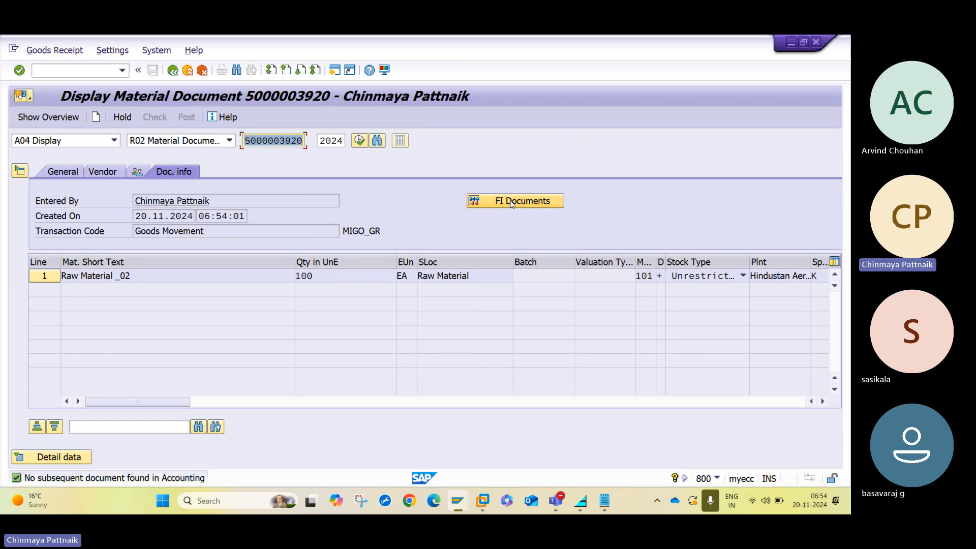
mouse_move(458, 503)
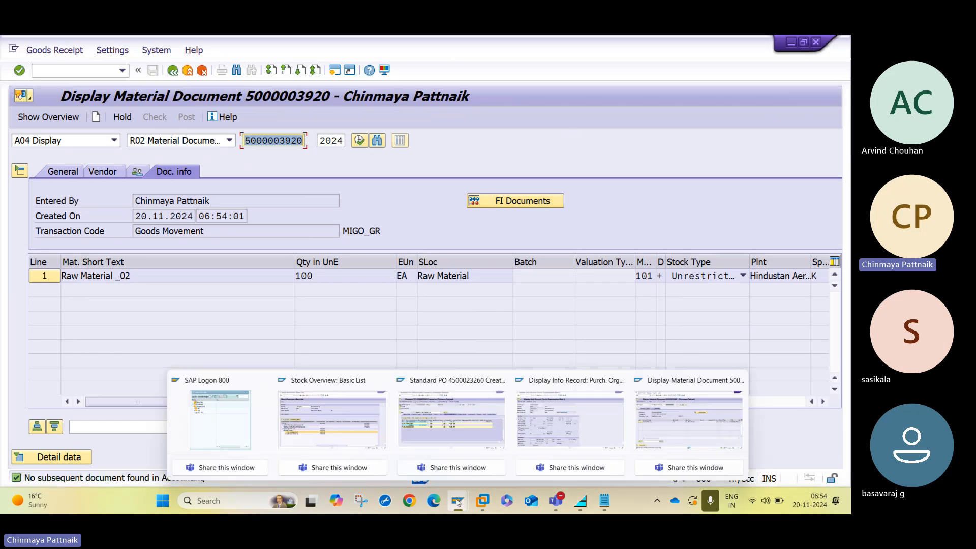
left_click(452, 427)
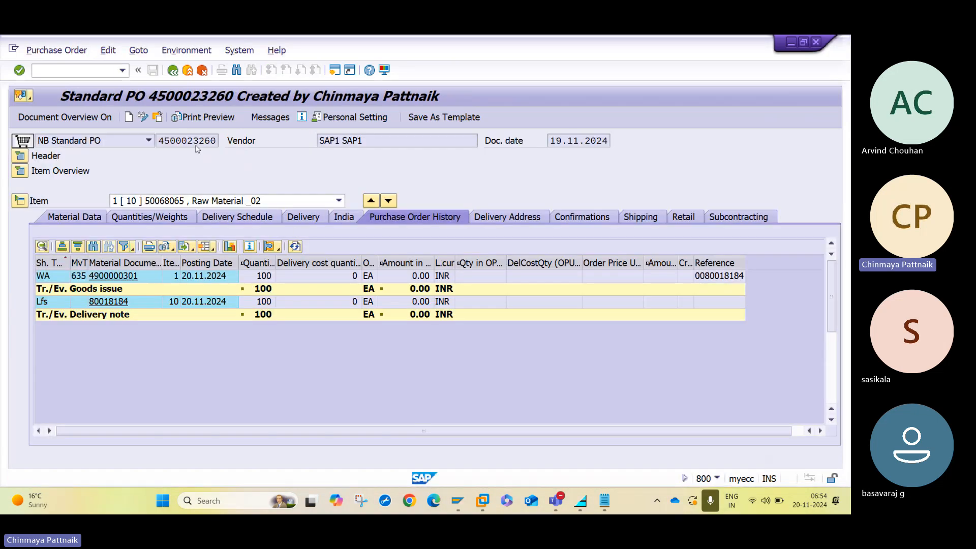
left_click(157, 117)
left_click(213, 277)
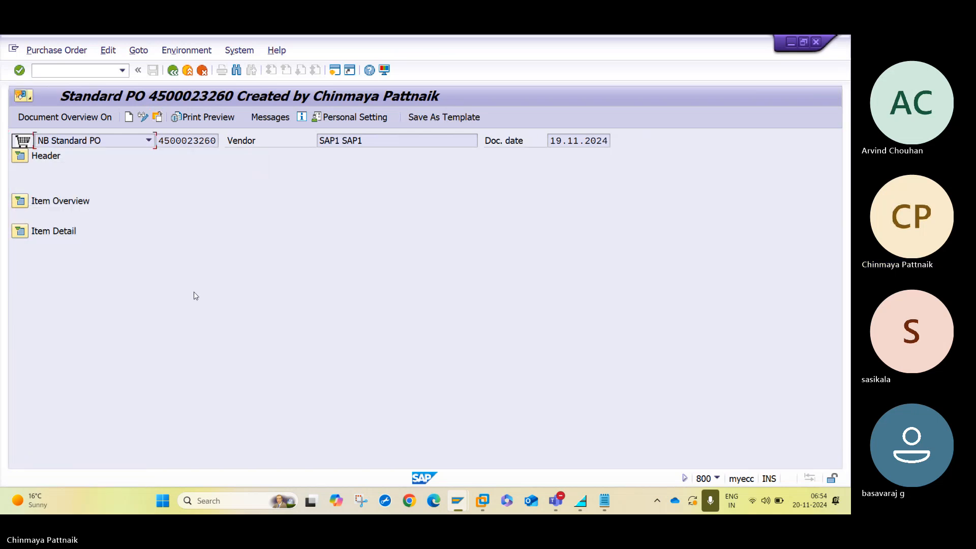
left_click(20, 231)
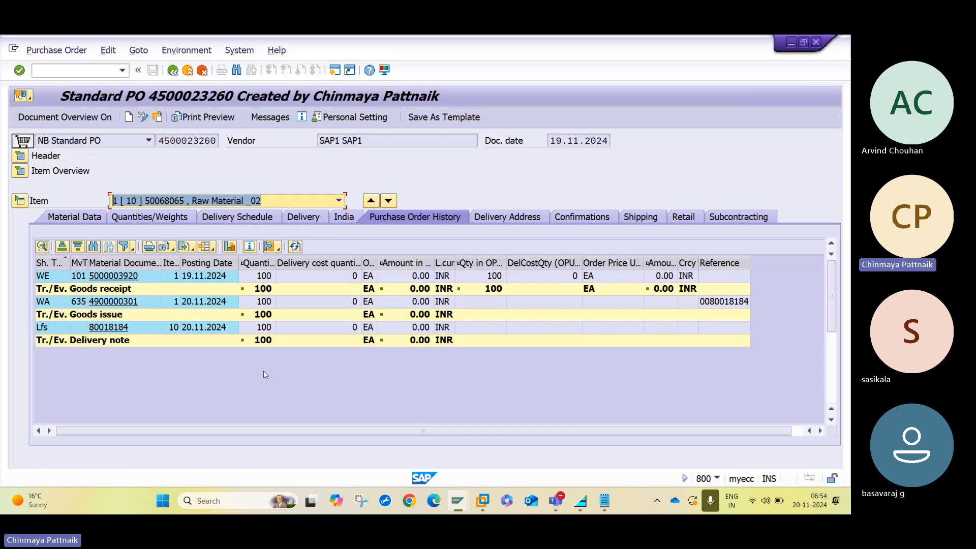
mouse_move(458, 501)
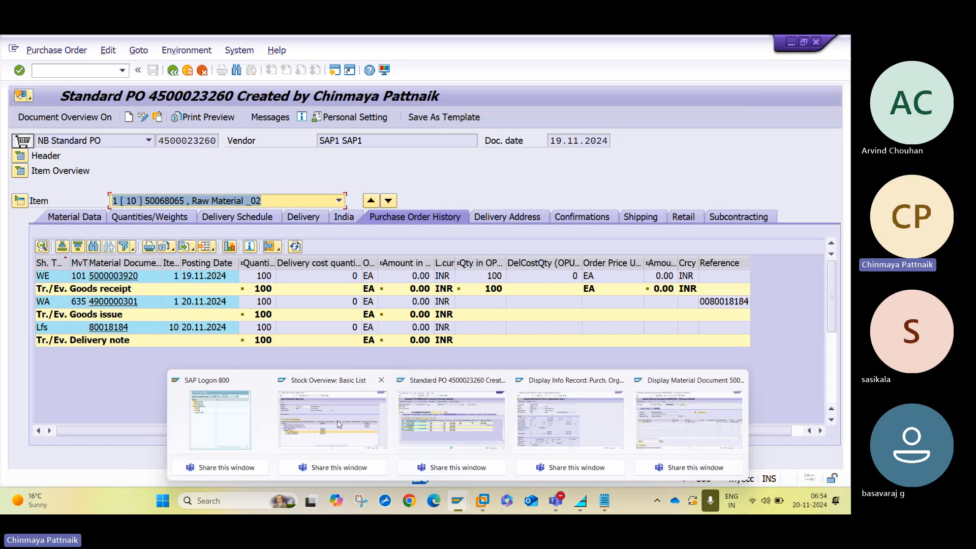
left_click(343, 425)
Refresh the stock overview and compare the customer and vendor consignment rows, showing 100 units at HAL1.
left_click(34, 118)
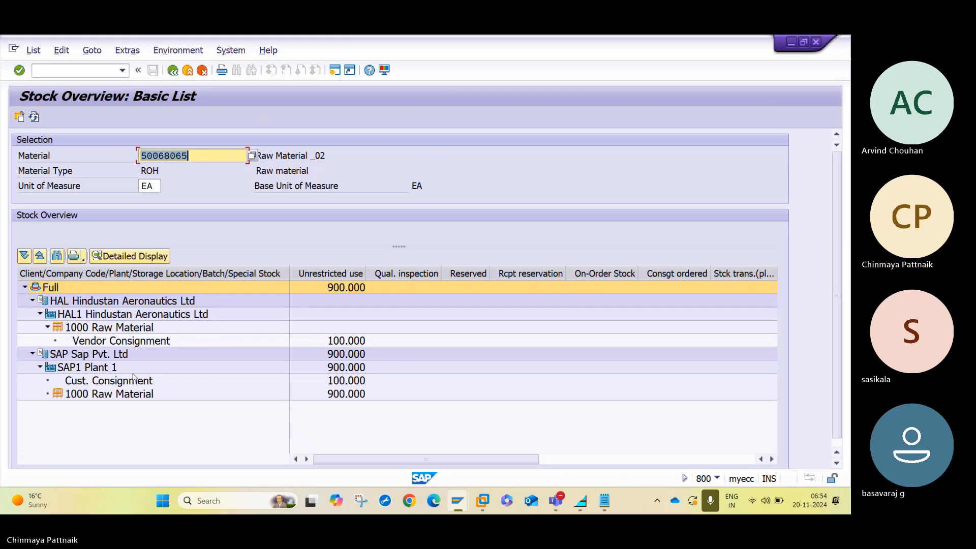
left_click(68, 386)
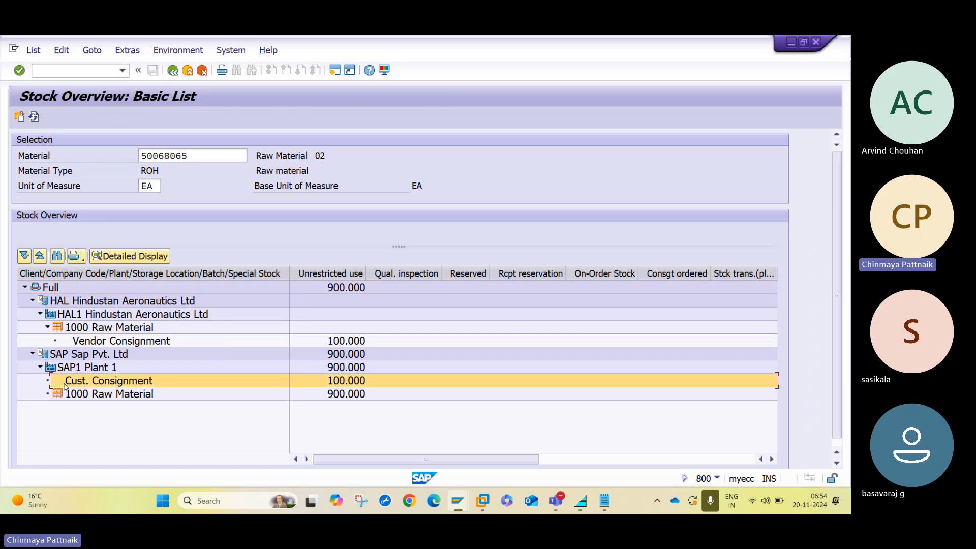
left_click(67, 341)
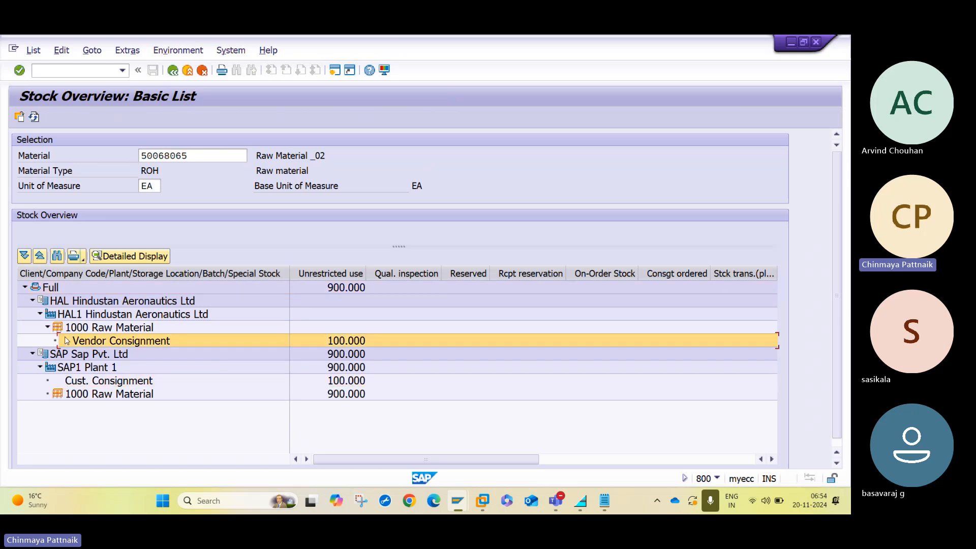
left_click(73, 387)
left_click(71, 344)
mouse_move(465, 506)
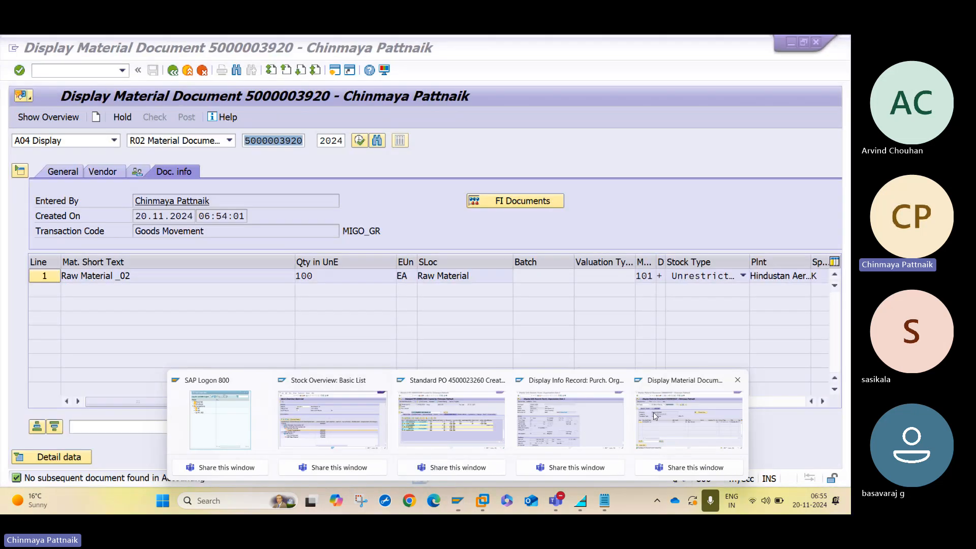
left_click(655, 416)
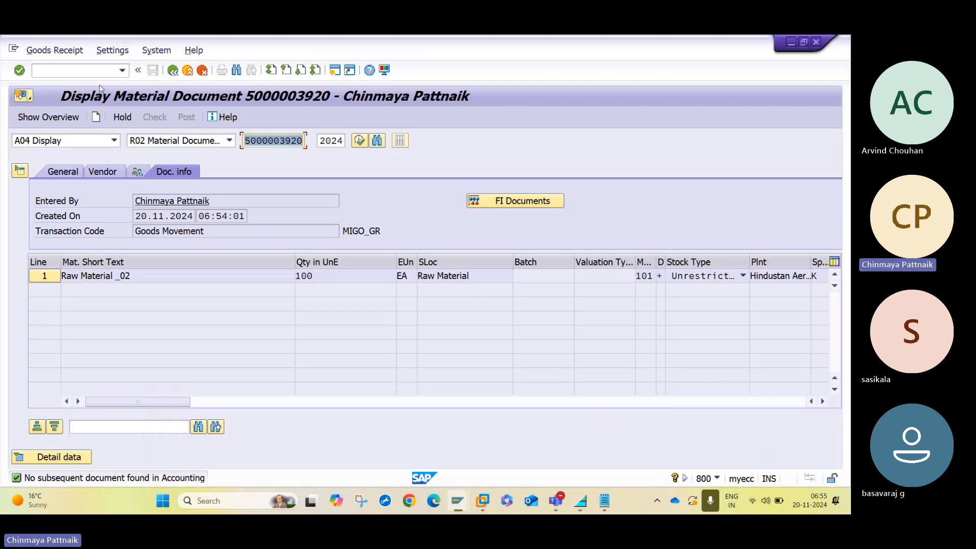
In /NMRM1, enter output type KONS with the company-code key for company code HAL.
left_click(93, 71)
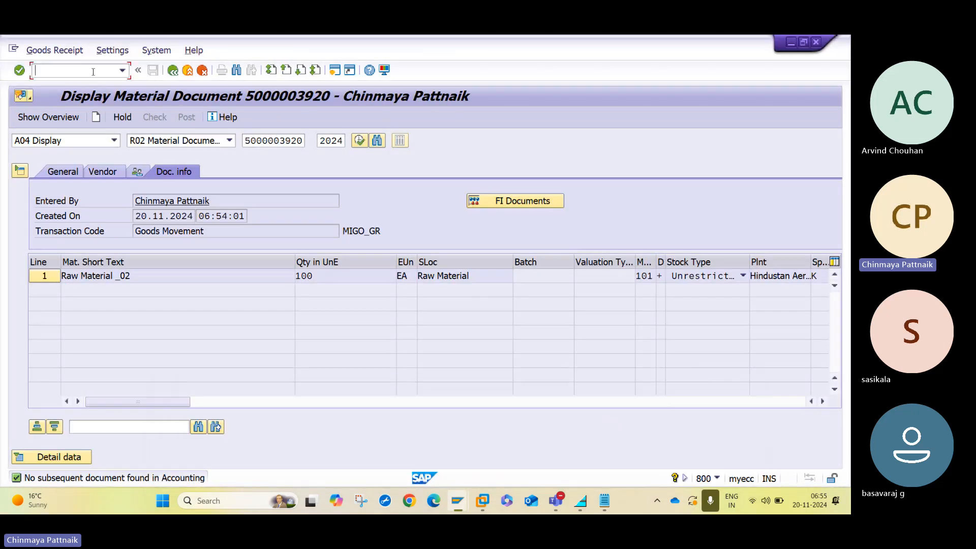
type("/NMRM1")
key("Return")
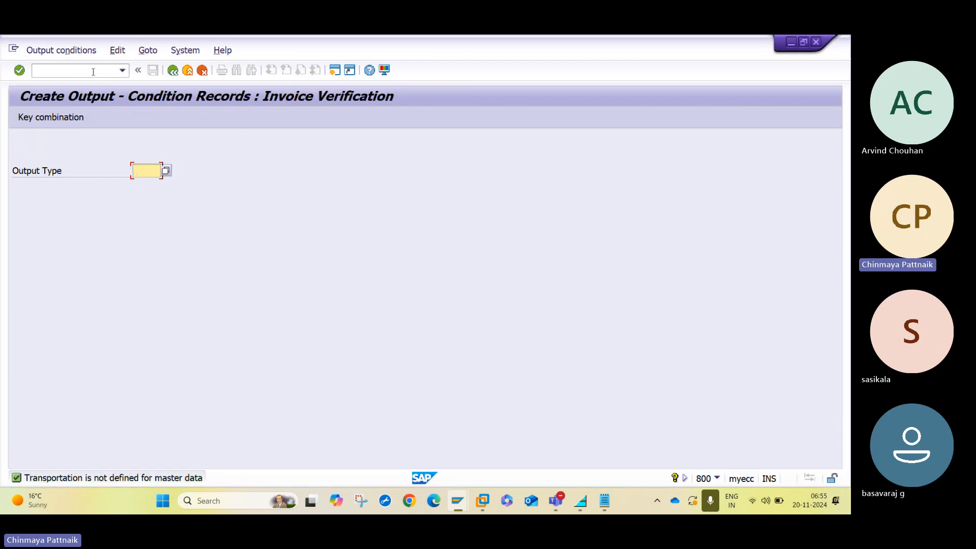
type("KONS")
key("Return")
key("Down")
key("Return")
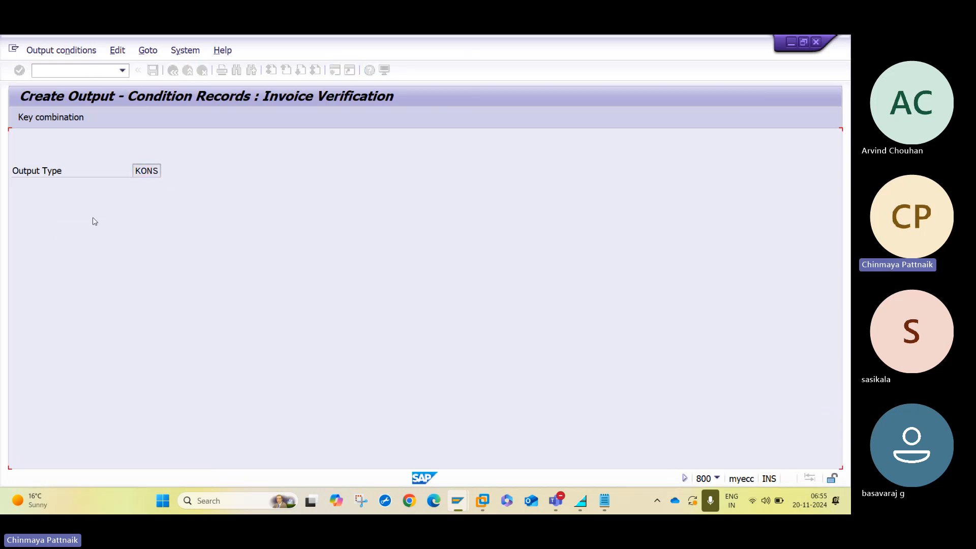
type("SAP")
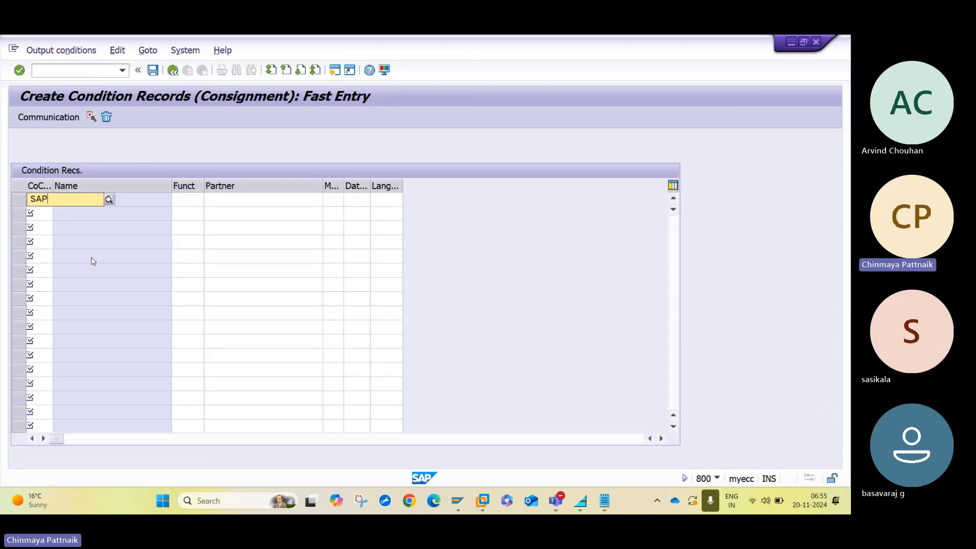
key("BackSpace")
key("BackSpace")
key("BackSpace")
type("HAL1")
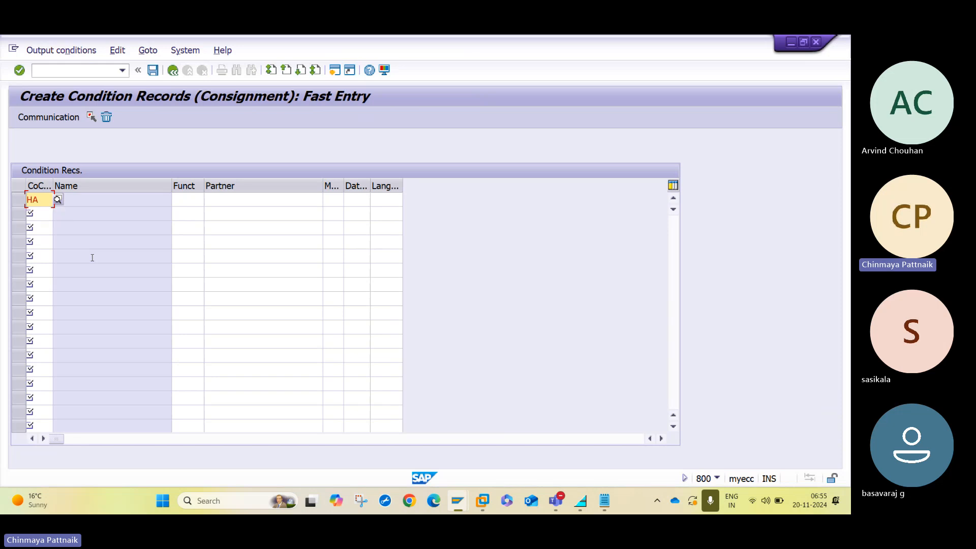
key("BackSpace")
key("BackSpace")
key("BackSpace")
type("AL")
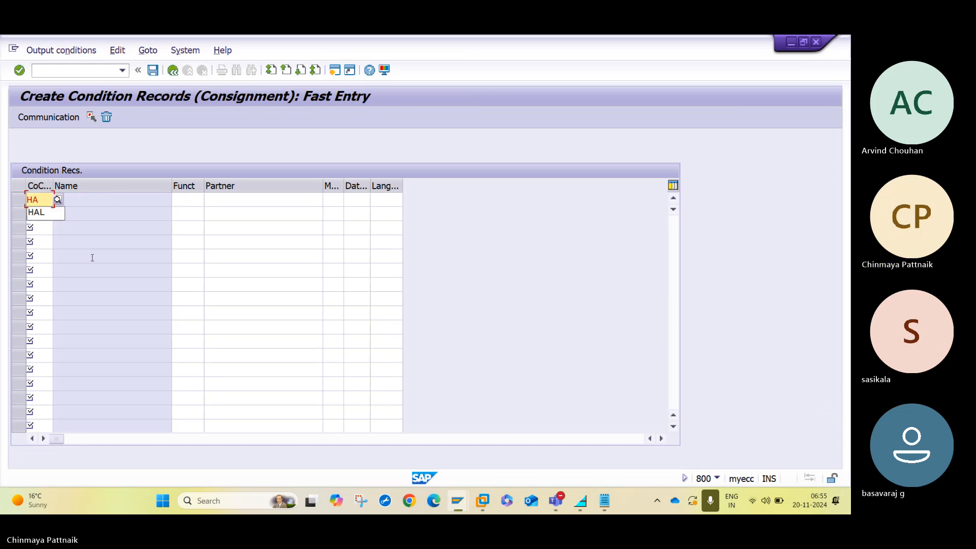
key("Return")
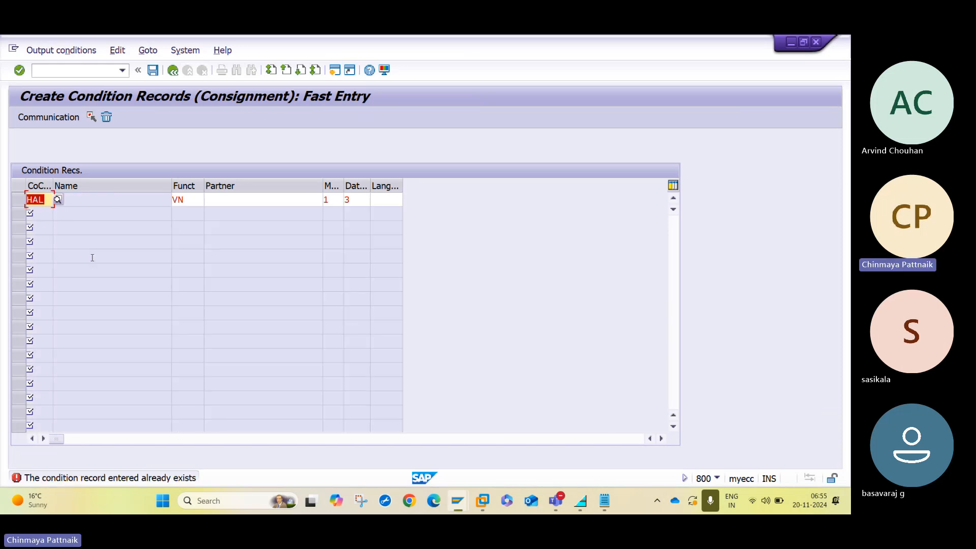
List KONS output records for company code HAL via /NMRM, then return to Easy Access.
left_click(60, 70)
type("/NMRM")
key("Return")
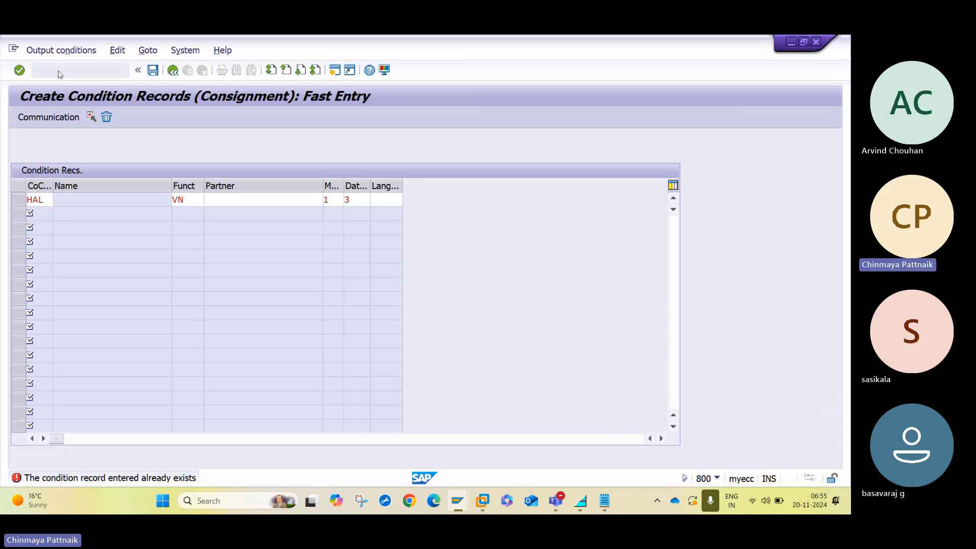
key("Return")
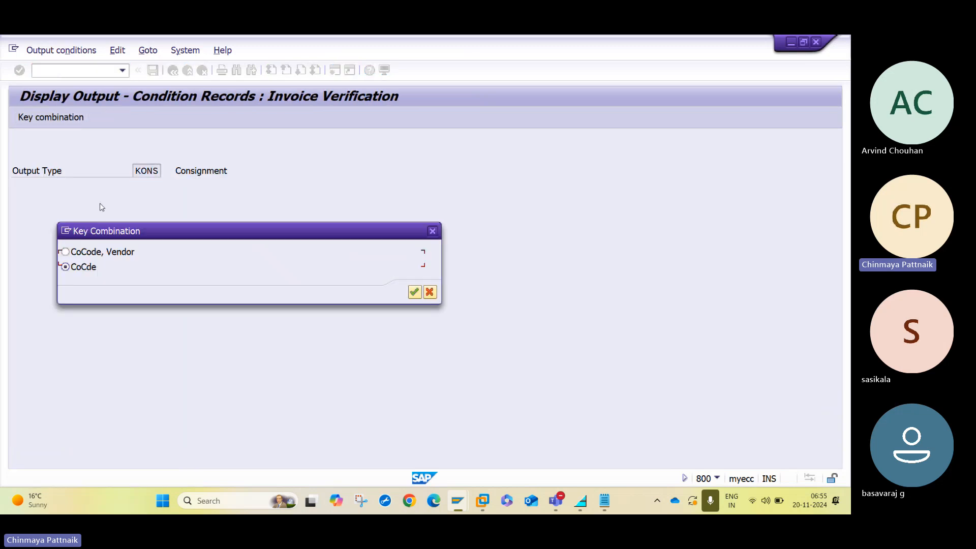
key("Down")
key("Return")
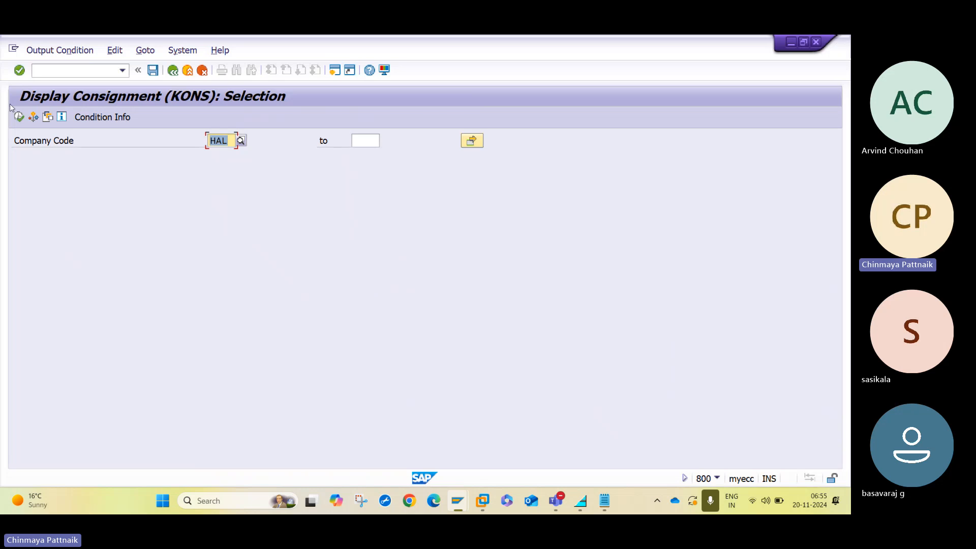
left_click(18, 117)
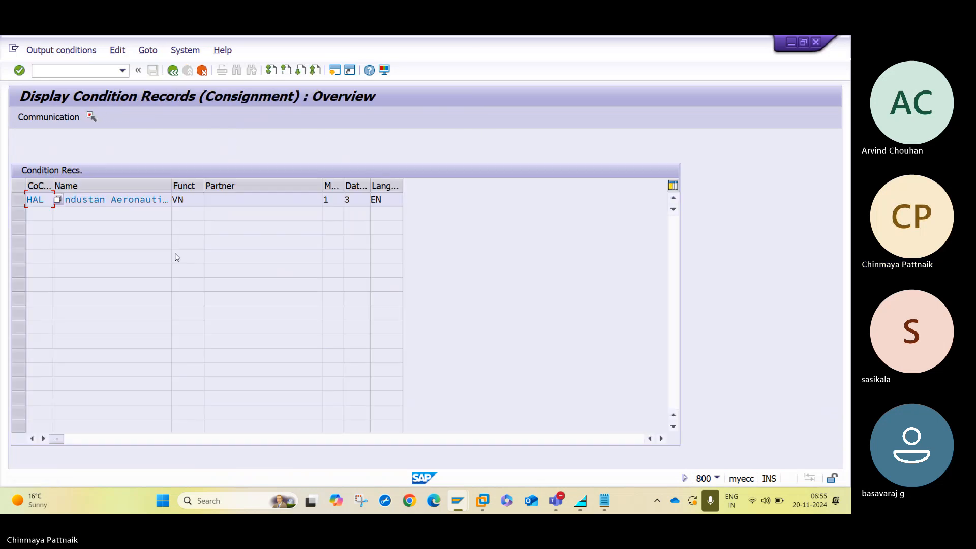
left_click(24, 201)
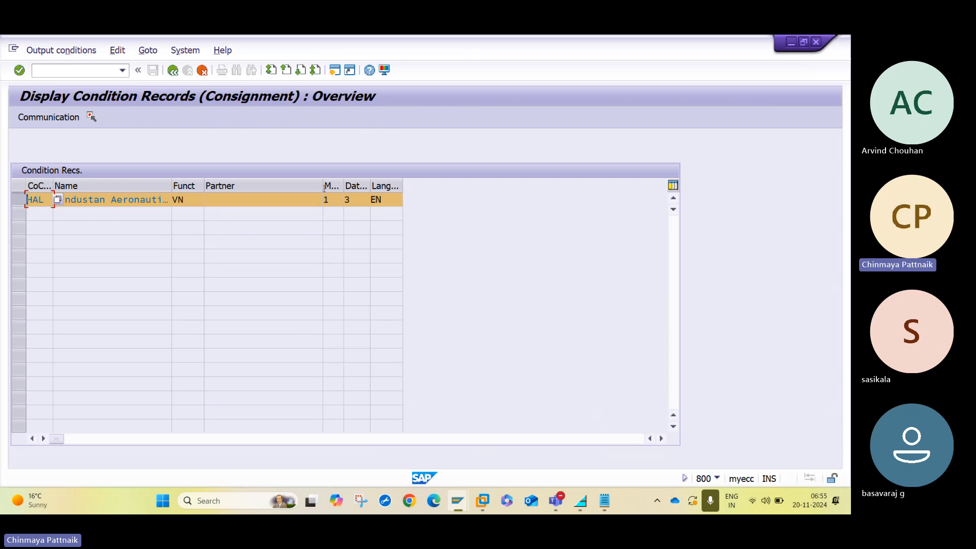
left_click(203, 71)
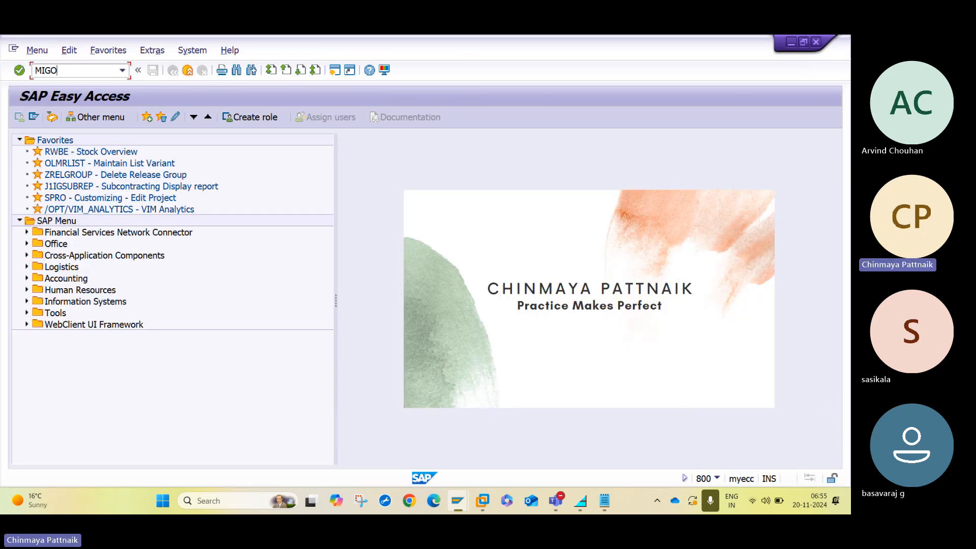
Start a MIGO transfer posting with movement type 411 K, consignment to own stock.
type("MIGO")
key("Return")
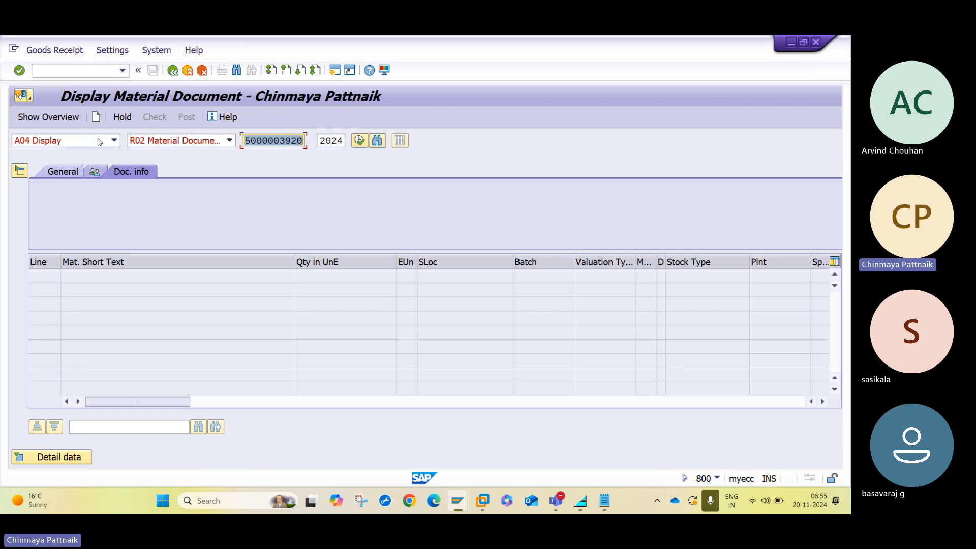
left_click(113, 141)
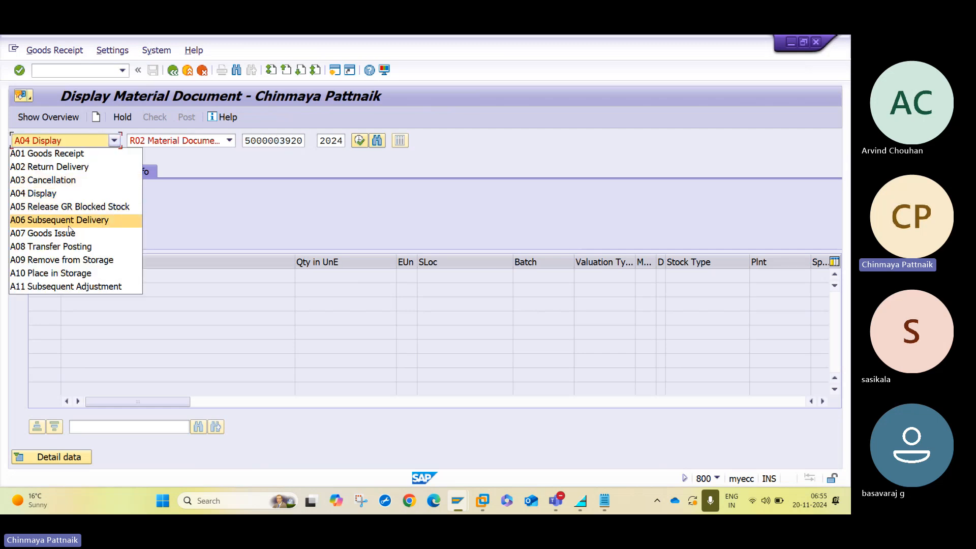
left_click(70, 247)
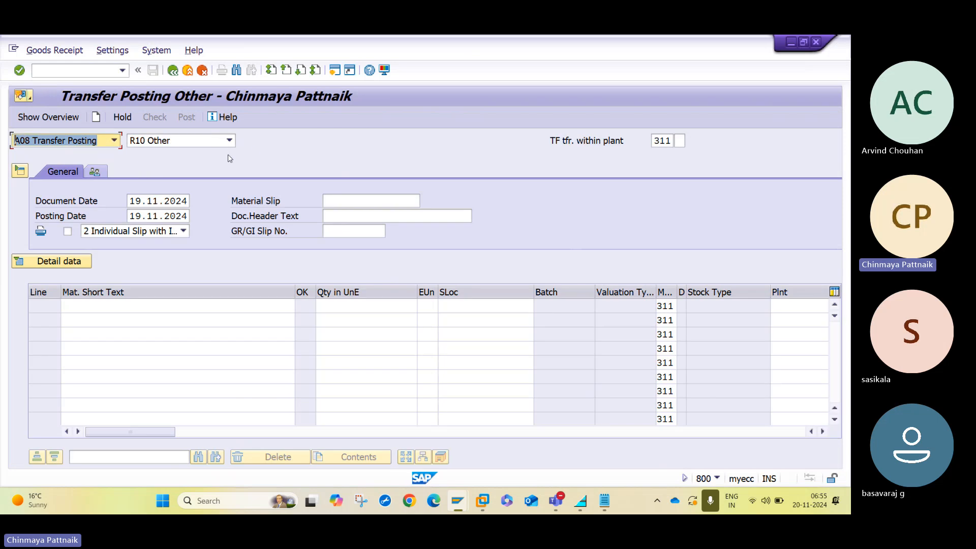
left_click(670, 142)
key("BackSpace")
key("BackSpace")
key("BackSpace")
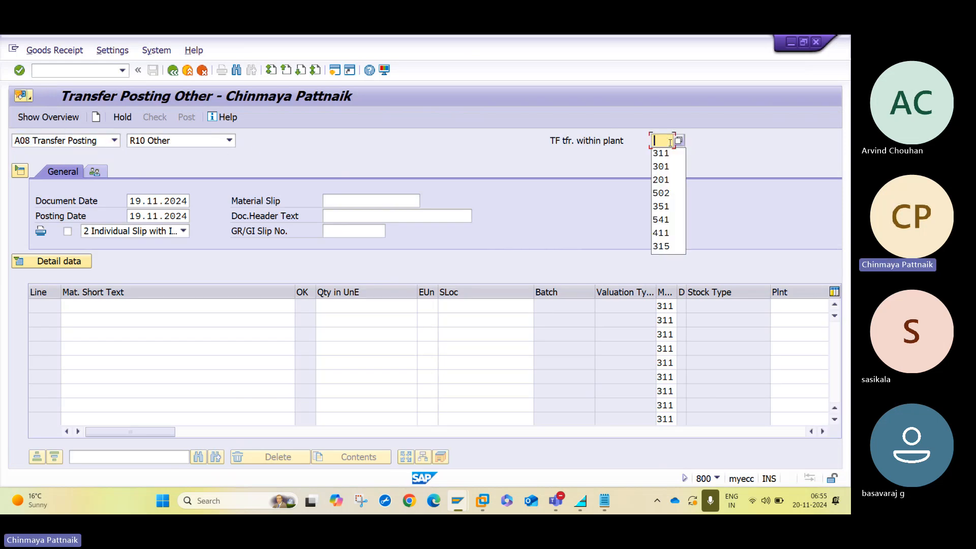
type("411 K")
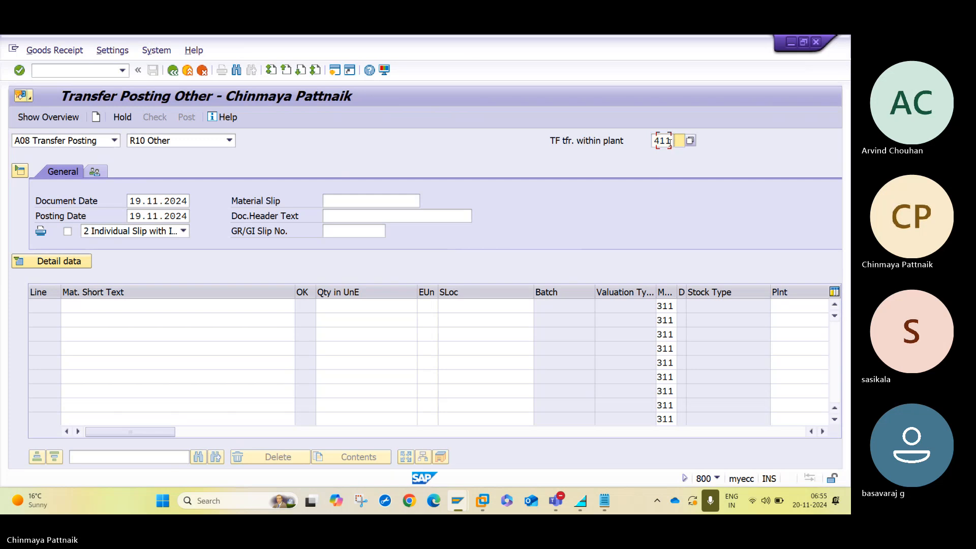
key("Return")
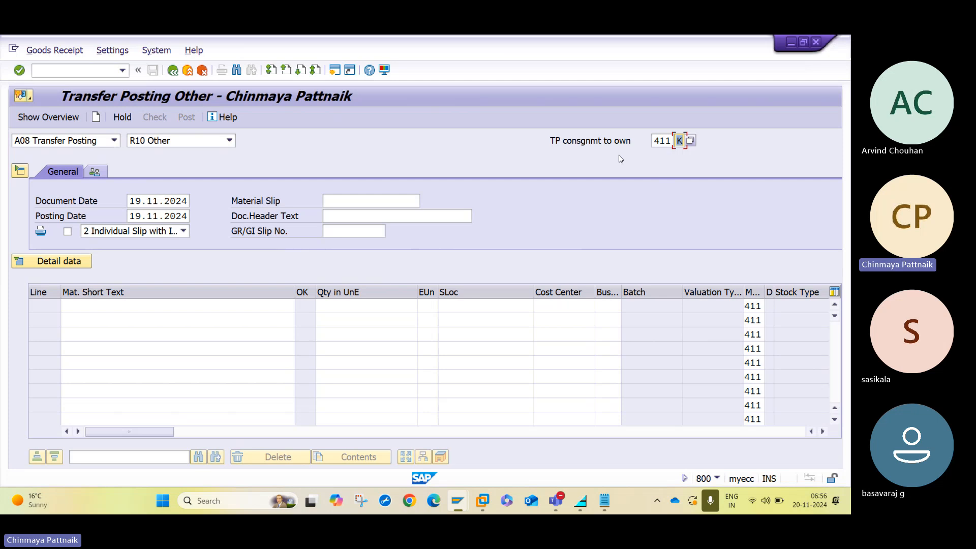
left_click(223, 307)
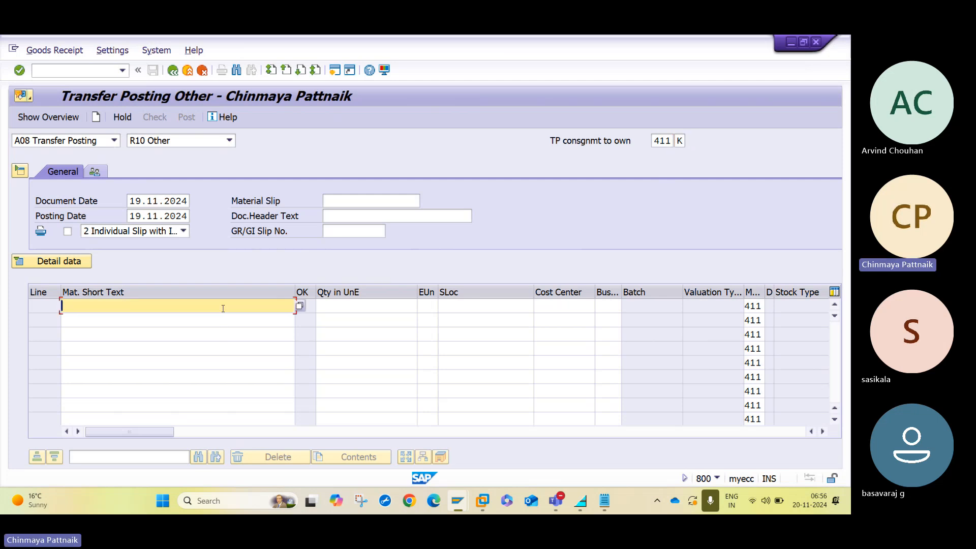
Copy material 50068065 from the purchase order into transfer line 1.
mouse_move(457, 505)
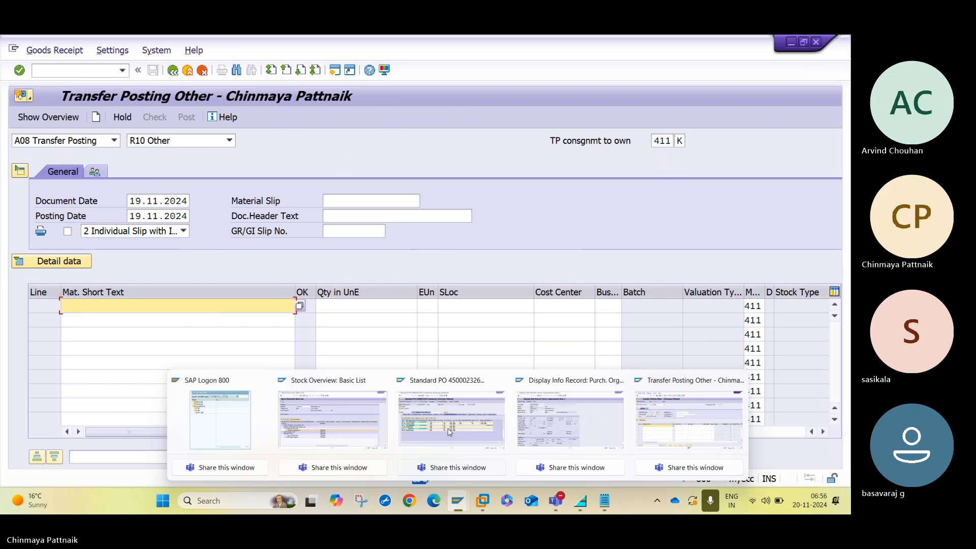
left_click(447, 432)
left_click(21, 171)
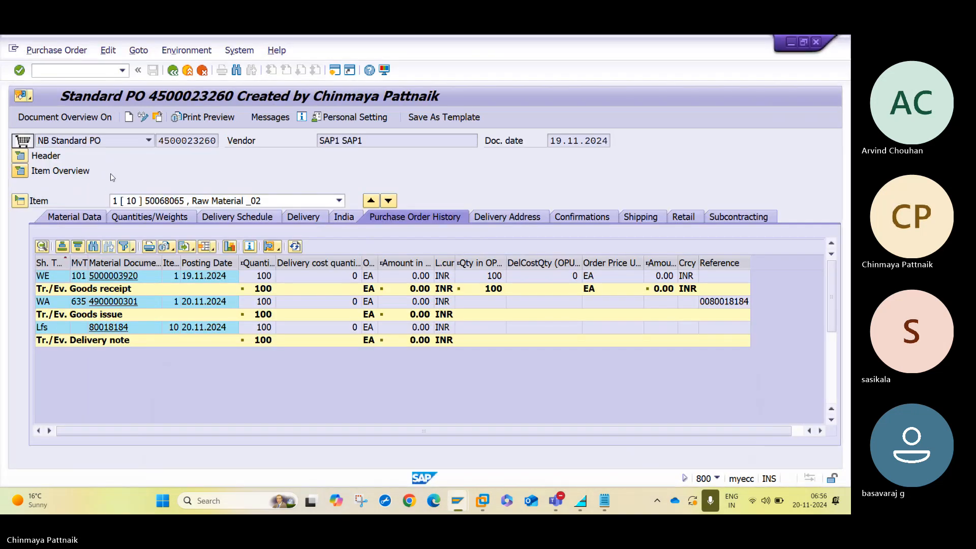
left_click(171, 186)
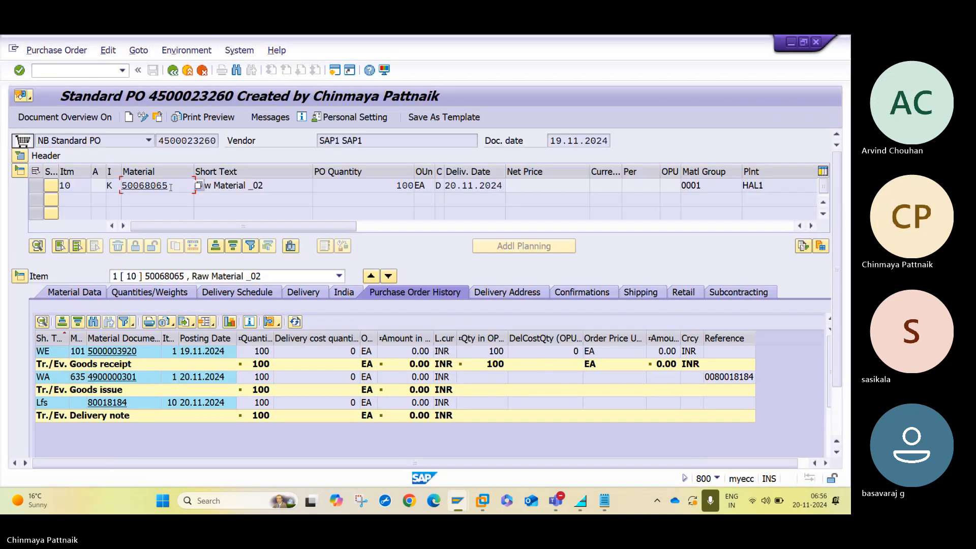
key("alt+Tab")
left_click(182, 303)
type("50068065")
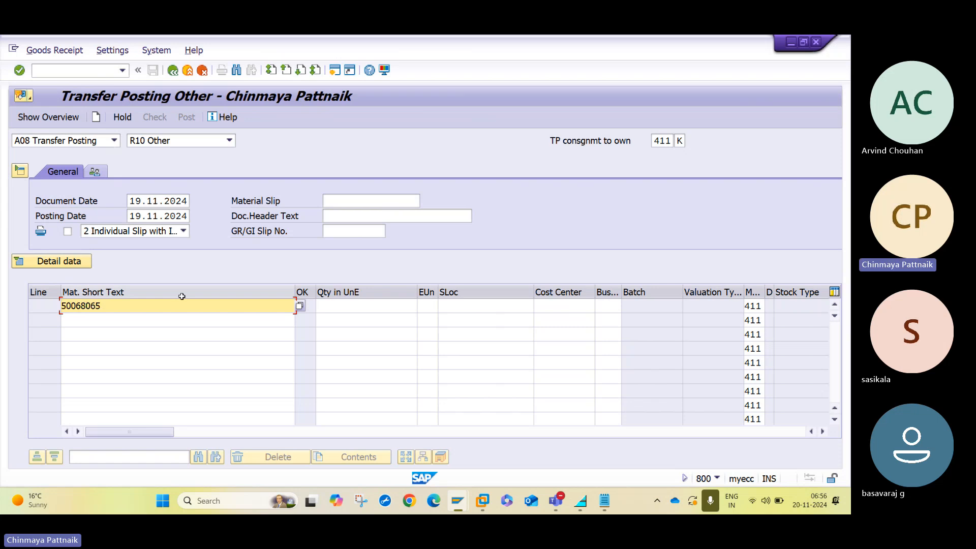
key("Tab")
key("Tab")
Fill line 1 with quantity 20, storage location 1000, plant HAL1 and the consignment vendor, then check.
left_click(322, 306)
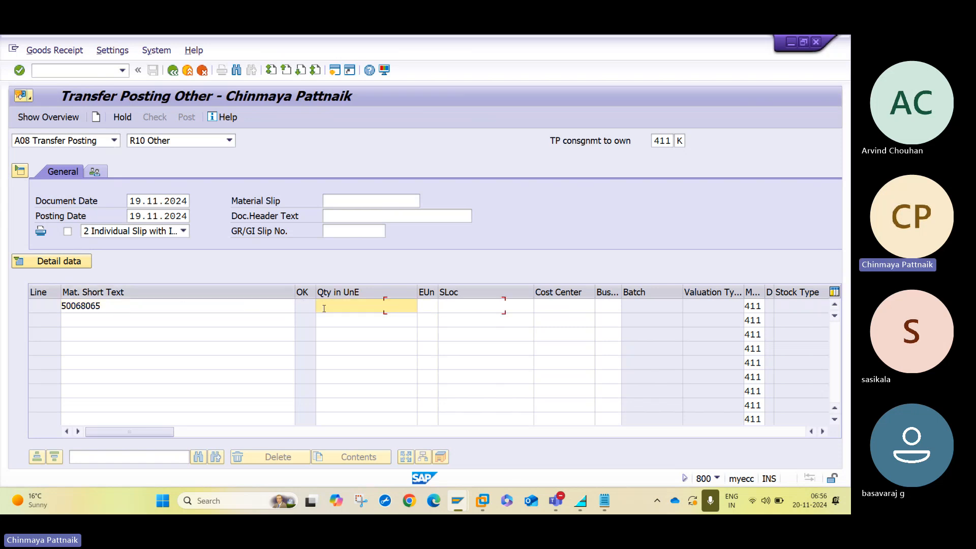
type("20")
key("Tab")
key("Tab")
type("100")
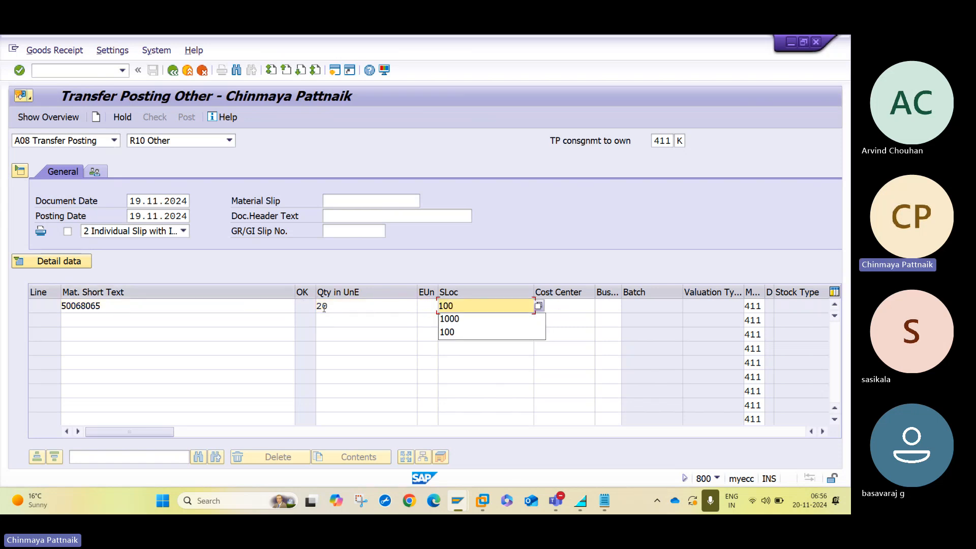
type("0")
key("Tab")
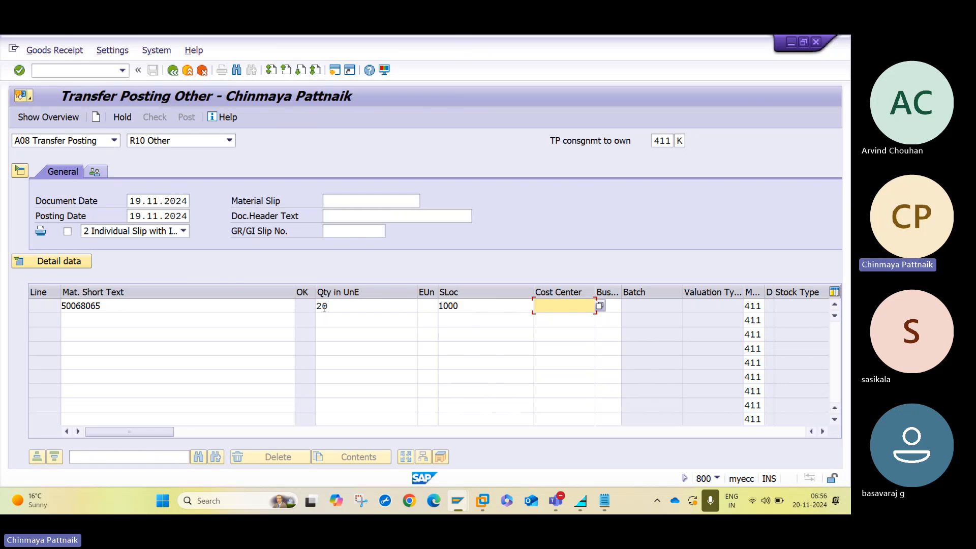
key("Tab")
key("Tab")
key("Tab")
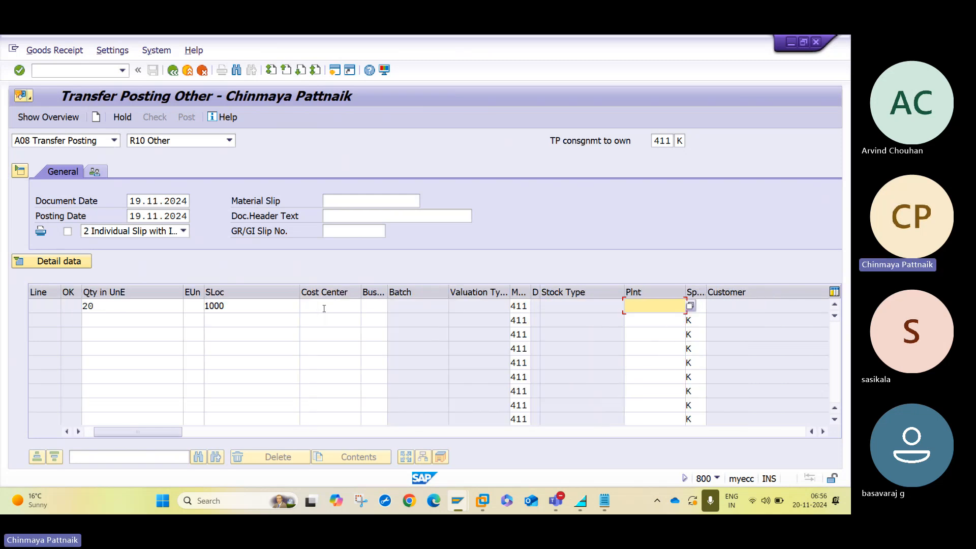
type("HAL1")
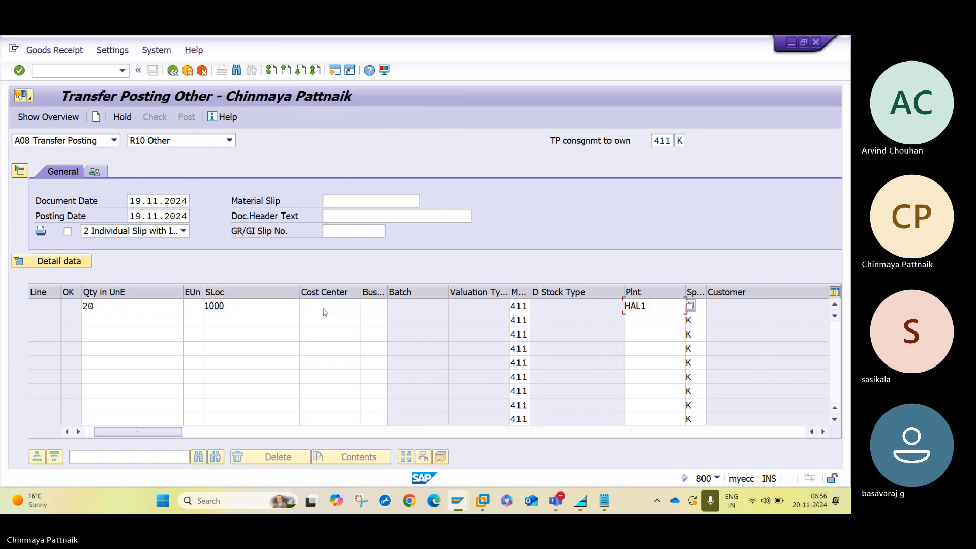
key("Return")
key("Tab")
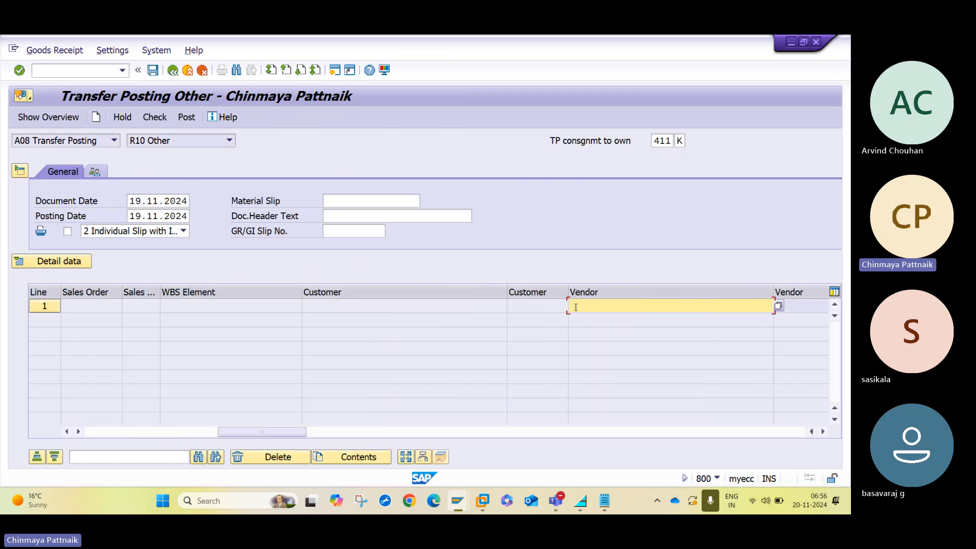
type("SAP1")
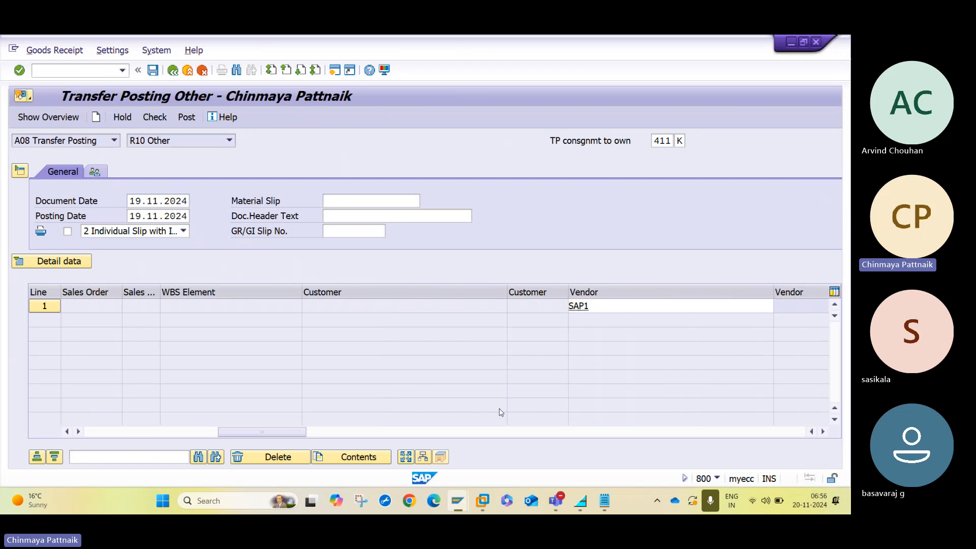
key("Return")
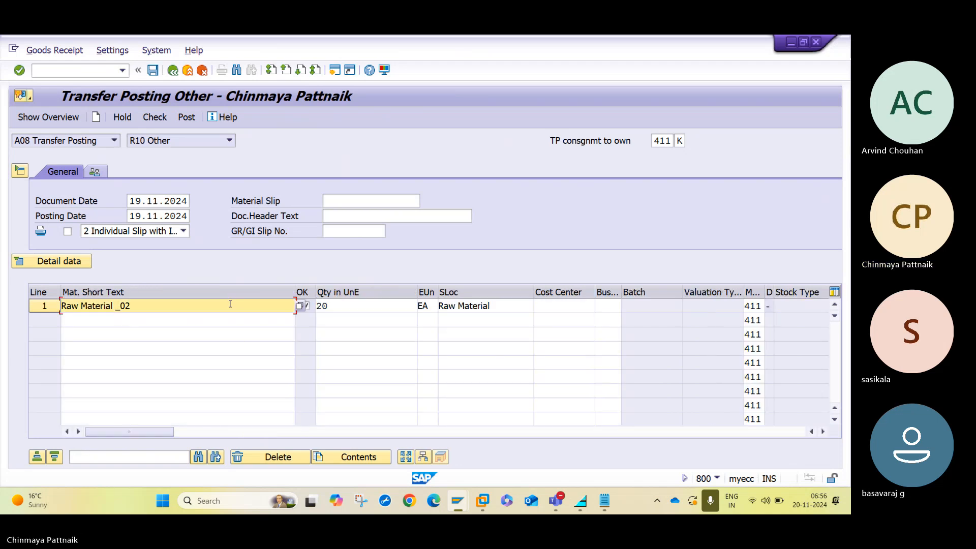
left_click(157, 122)
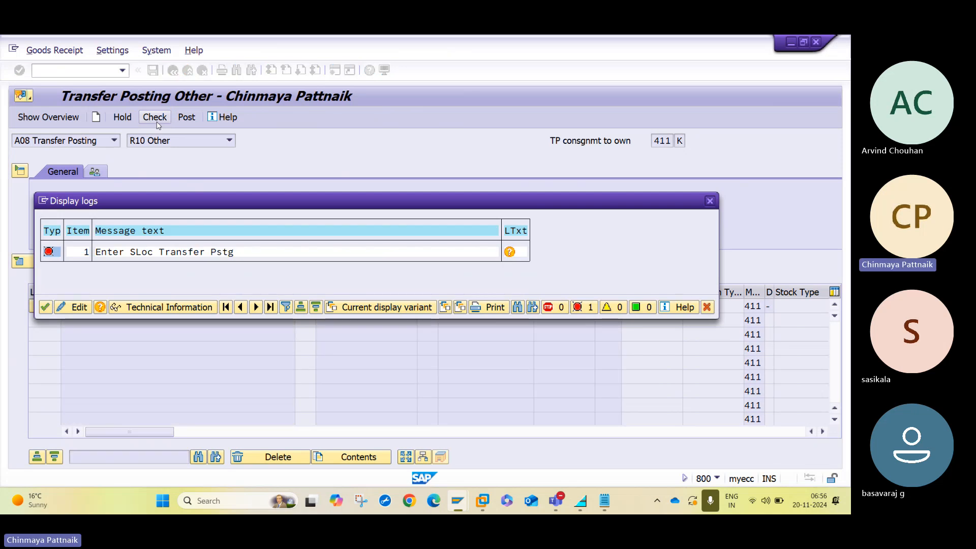
key("Return")
left_click(407, 307)
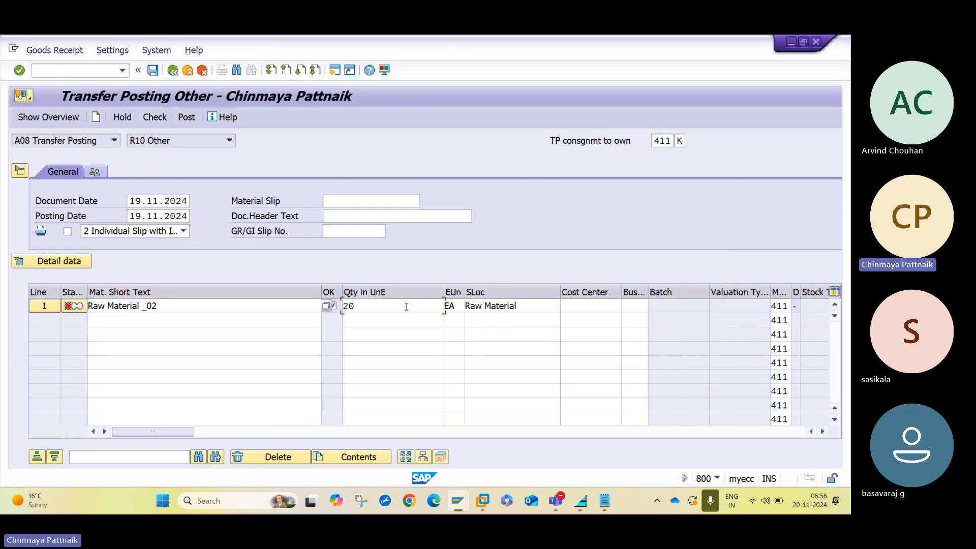
key("Tab")
key("Tab")
key("Tab")
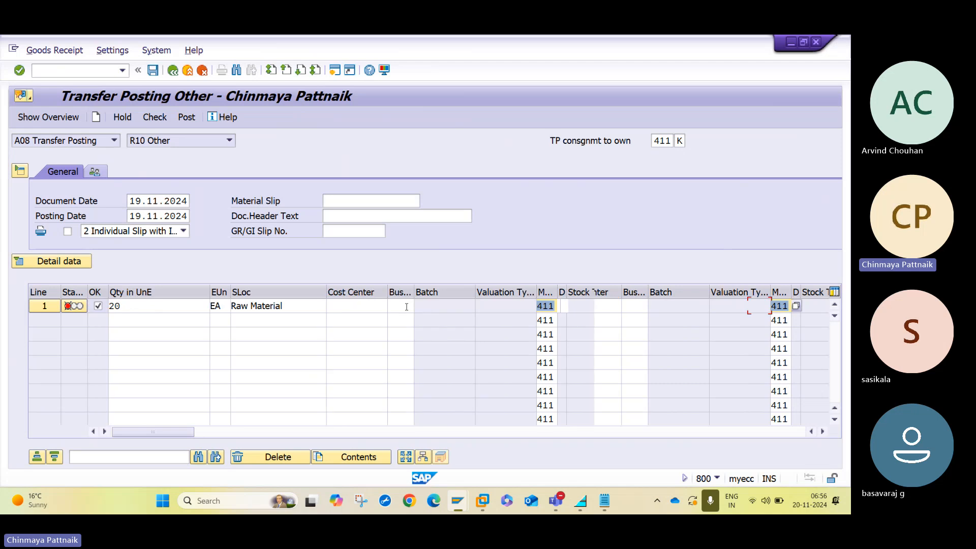
key("Tab")
key("Tab")
key("Tab")
key("Tab")
key("Tab")
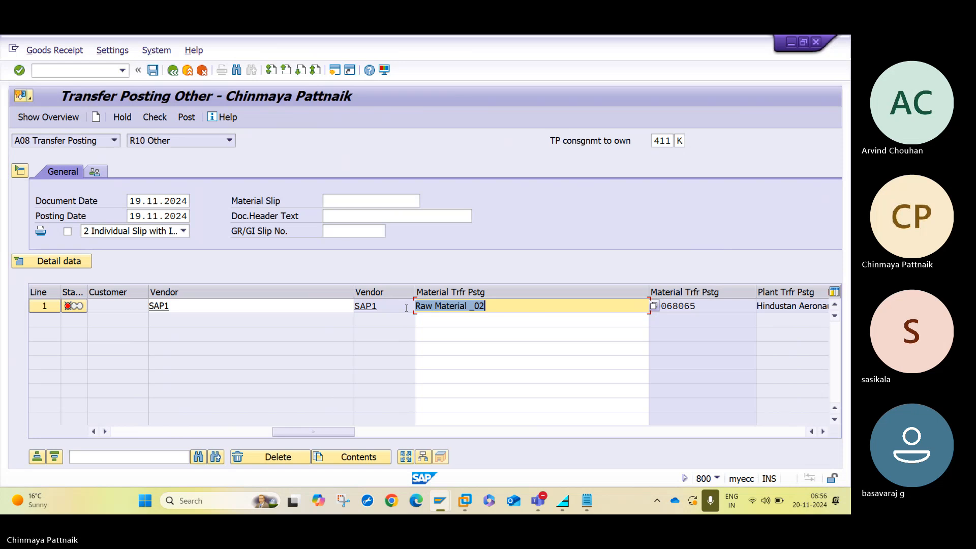
key("Tab")
key("Tab")
type("1000")
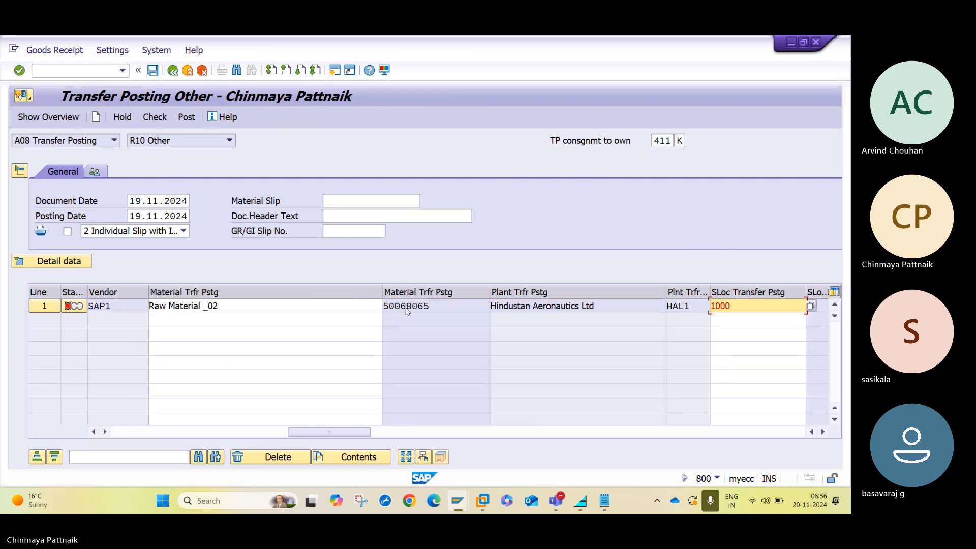
key("Return")
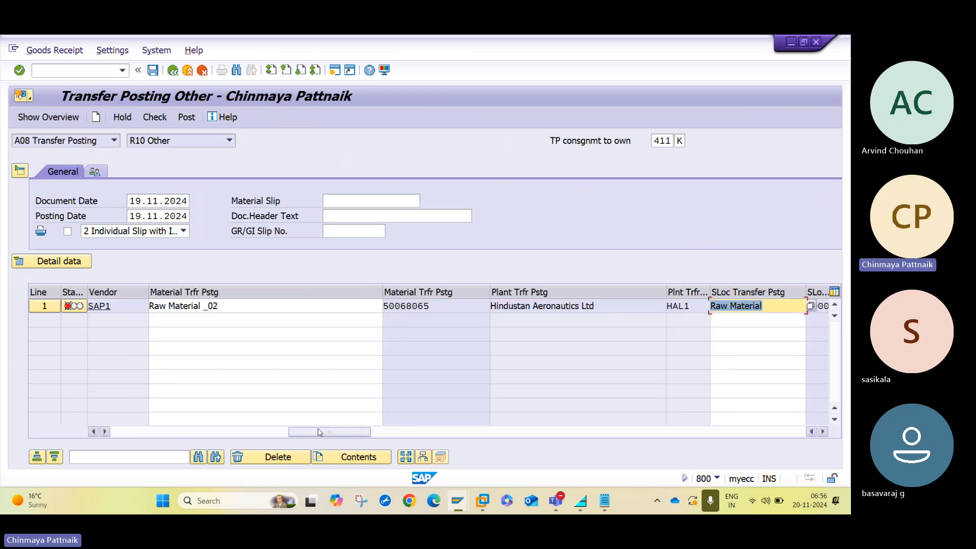
left_click_drag(318, 432, 31, 445)
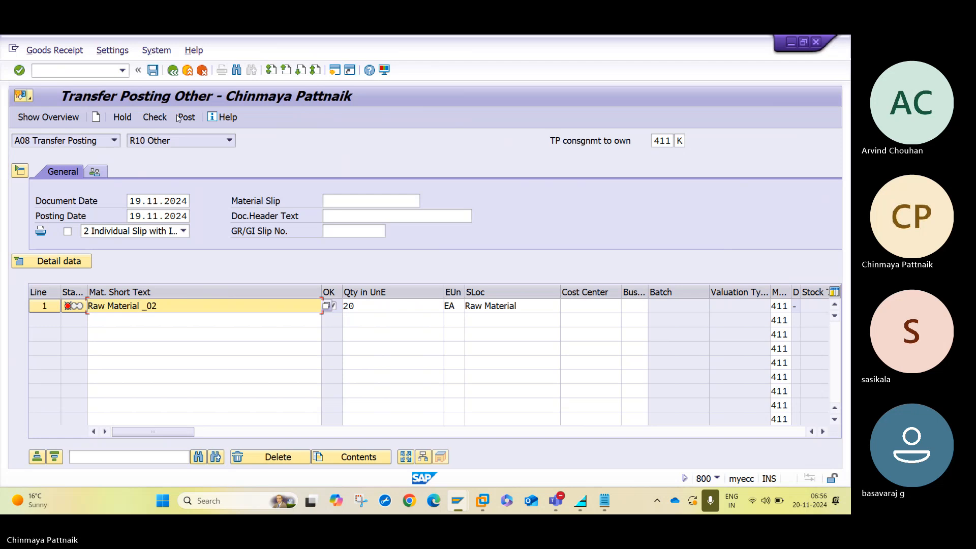
left_click(157, 118)
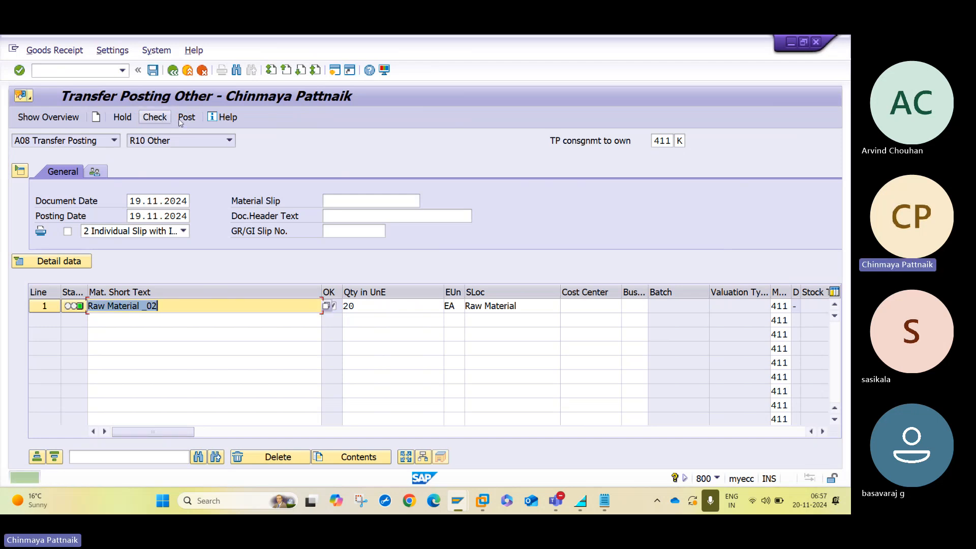
left_click(184, 118)
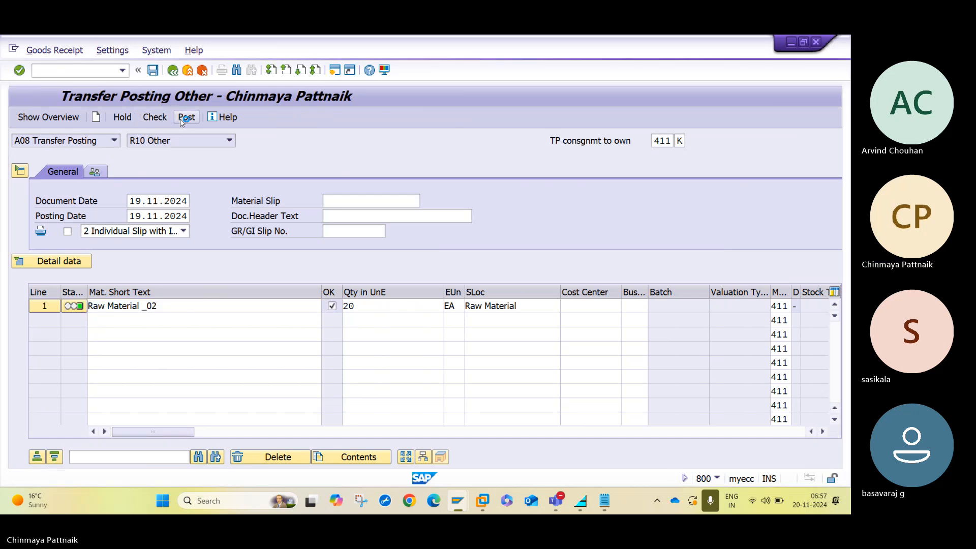
left_click(106, 143)
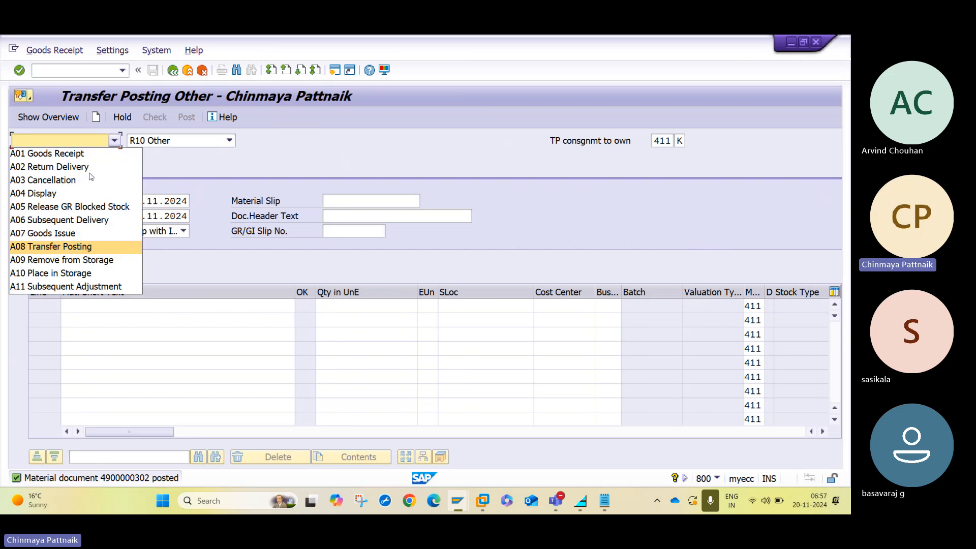
left_click(70, 193)
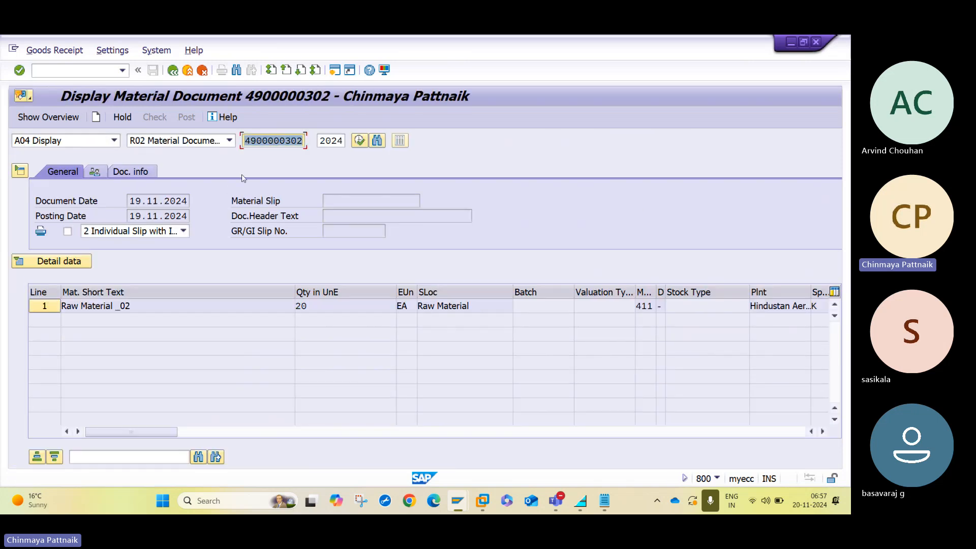
left_click(145, 171)
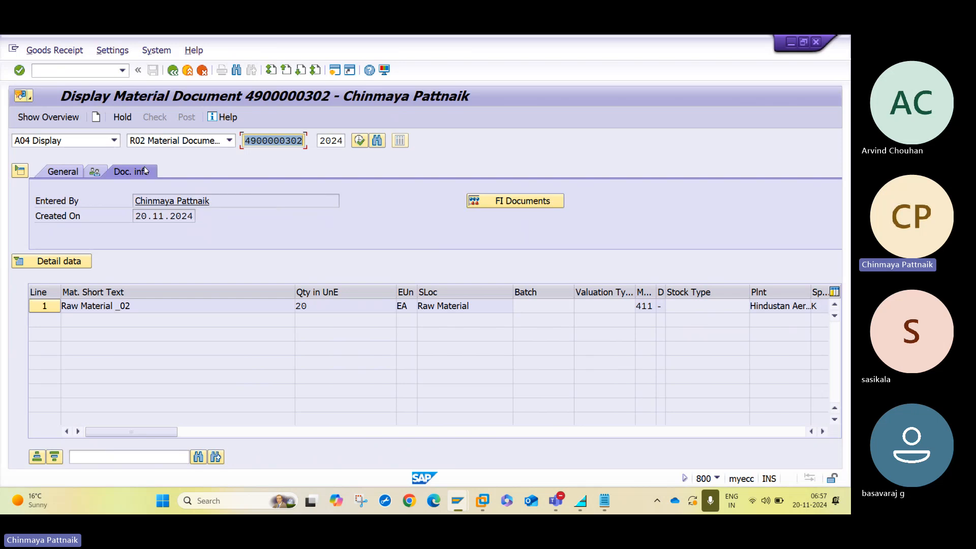
Inspect accounting document 490023's KON and BSX lines for 2,000 INR, then return to the material document.
left_click(519, 202)
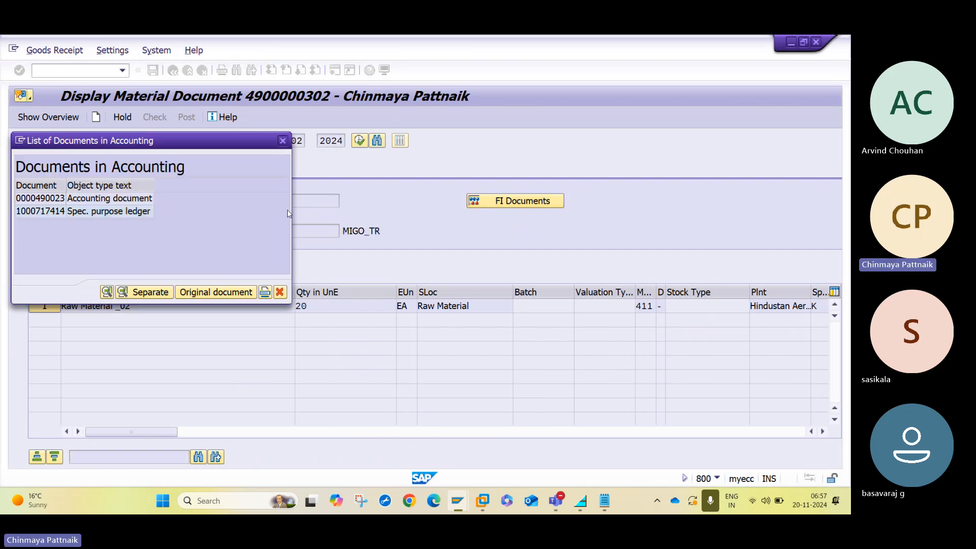
double_click(128, 198)
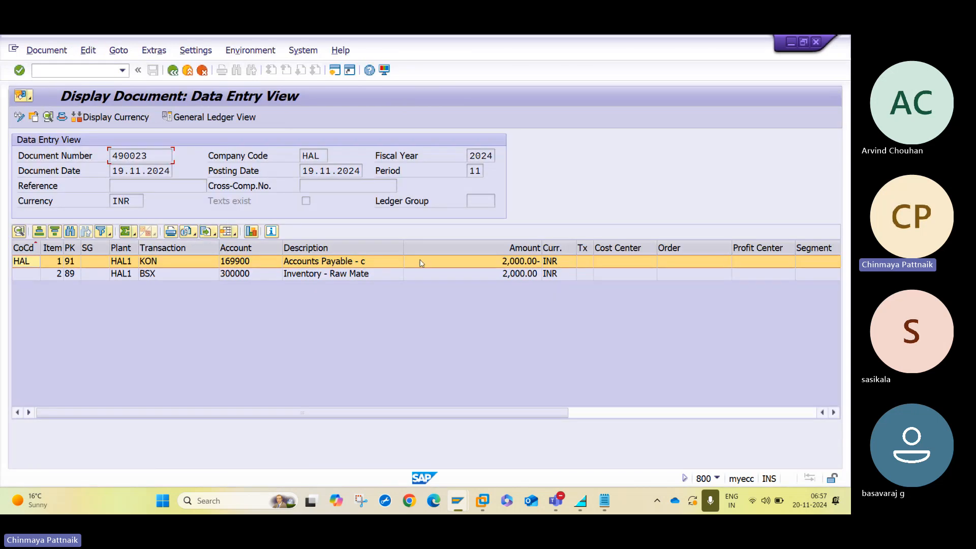
left_click(175, 262)
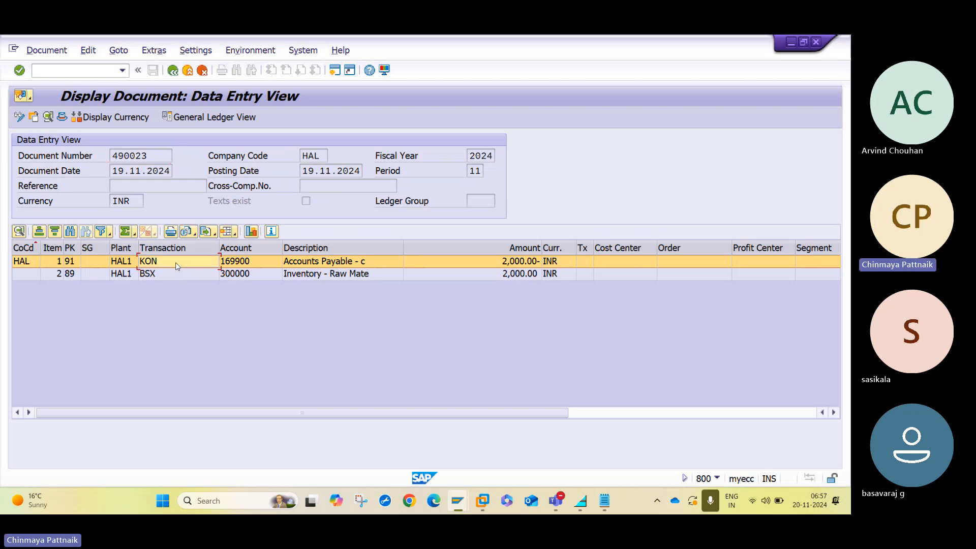
left_click(177, 274)
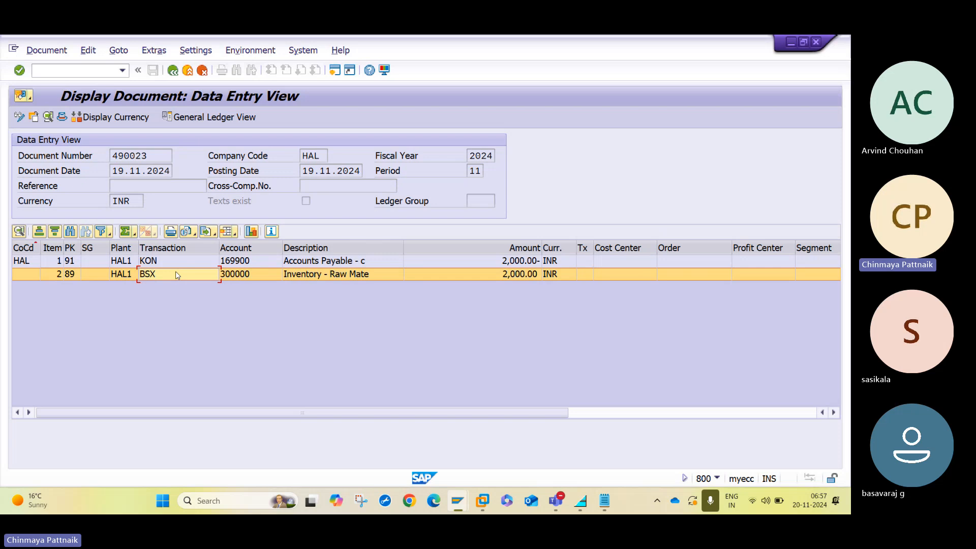
left_click(174, 71)
left_click(283, 141)
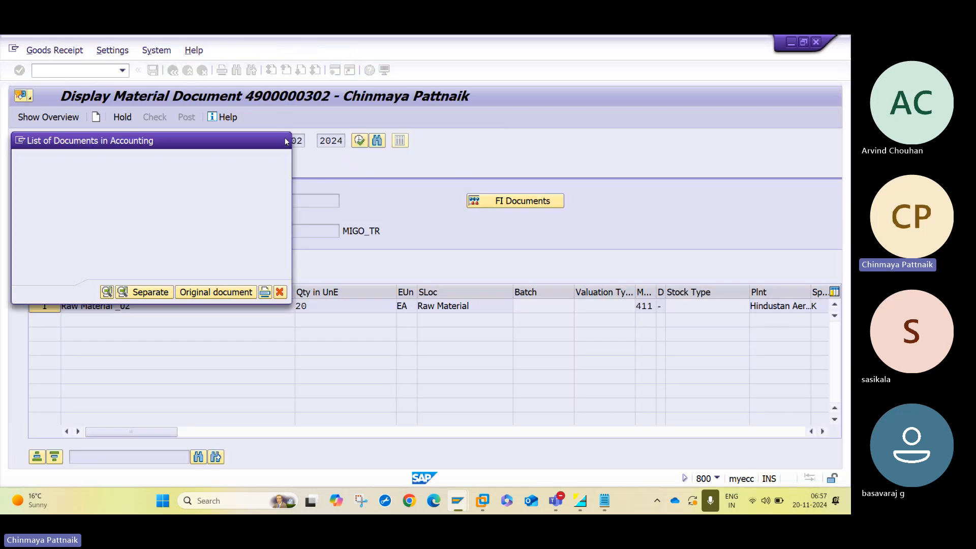
left_click(96, 142)
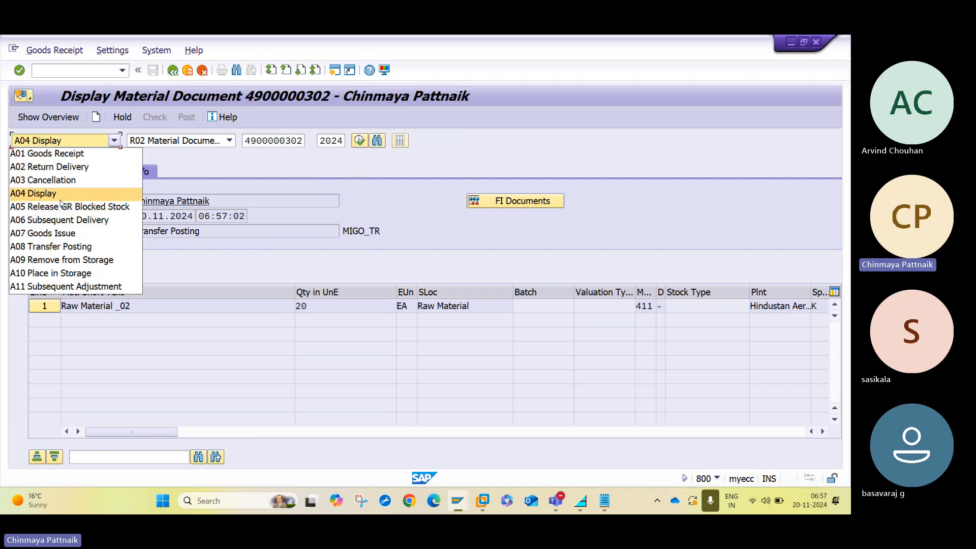
Set up an A07 Goods Issue with reference R10 Other and movement 201 special stock K.
left_click(60, 237)
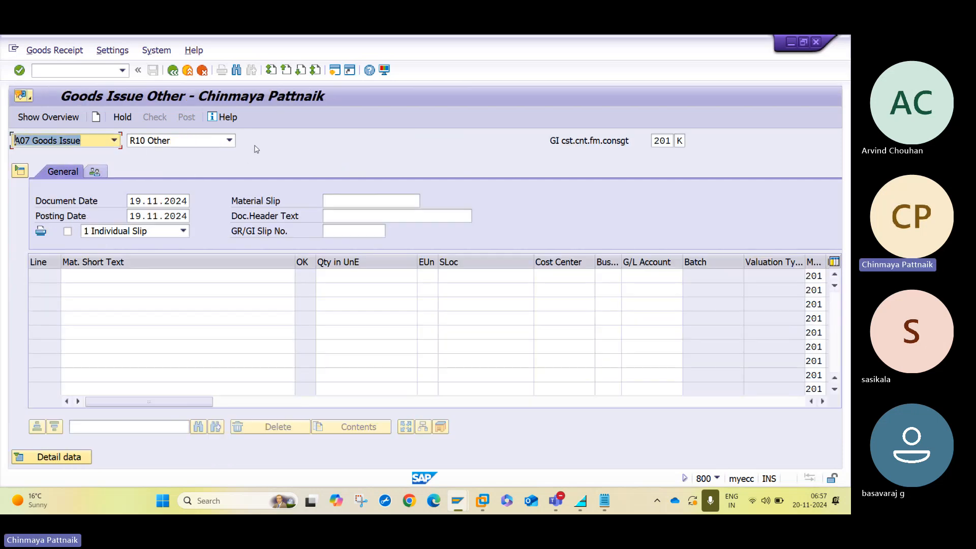
left_click(206, 142)
left_click(407, 131)
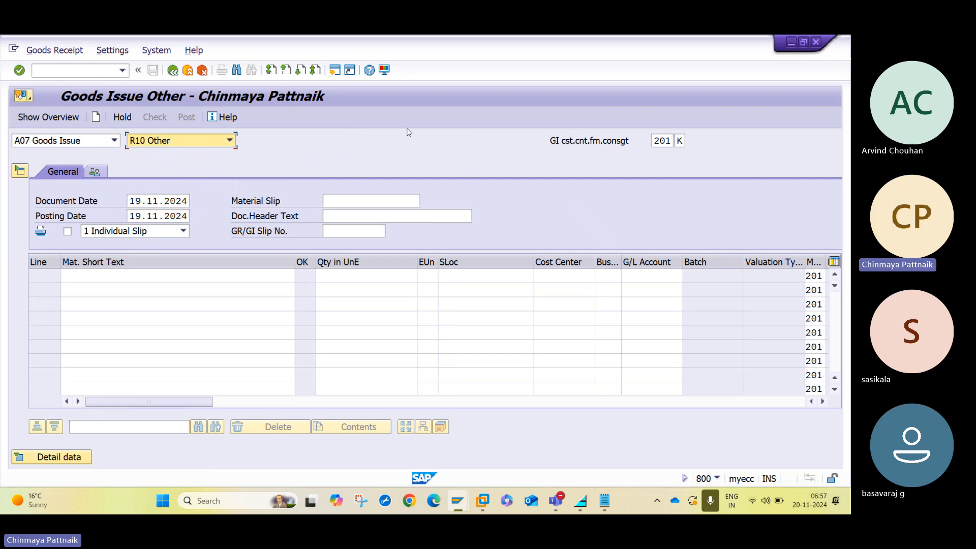
left_click(679, 142)
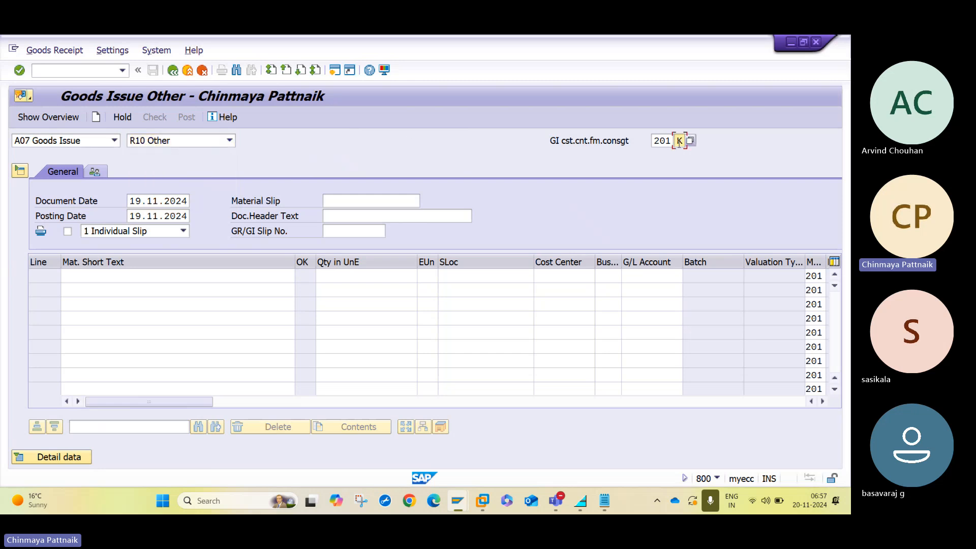
key("BackSpace")
type("P")
key("Return")
key("BackSpace")
type("K")
key("Return")
Enter material 50068065 on line 1 with quantity 40, correcting the 20 from history.
left_click(232, 276)
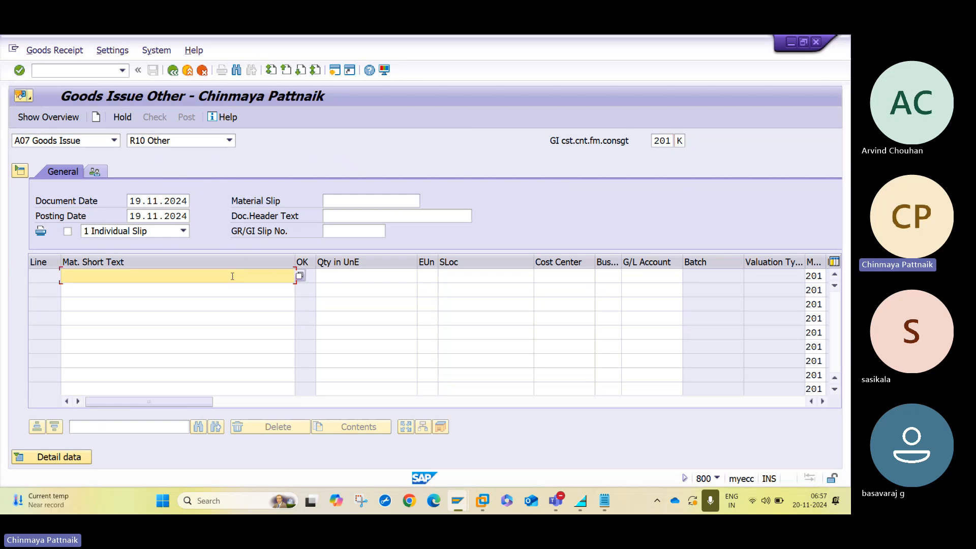
key("BackSpace")
key("Down")
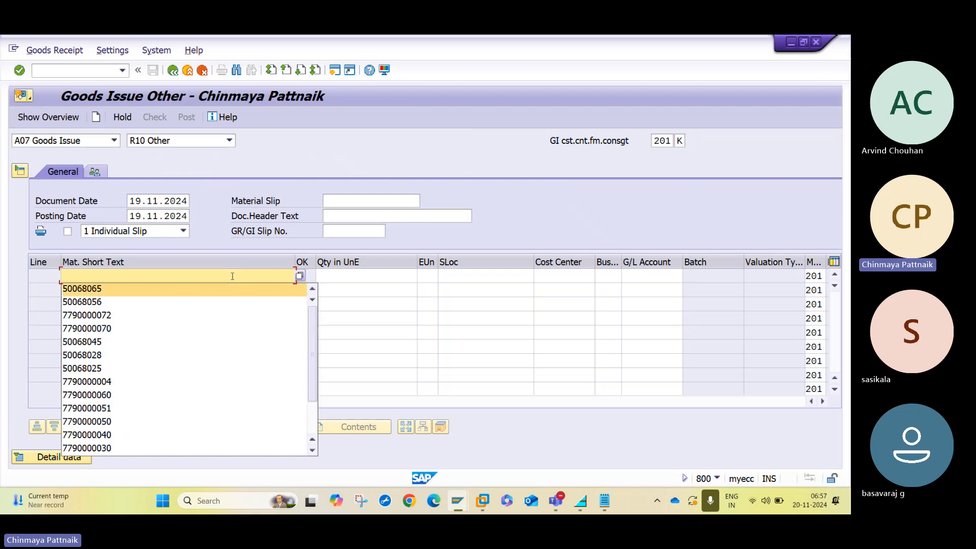
key("Return")
key("Tab")
key("BackSpace")
key("Down")
key("Return")
key("Tab")
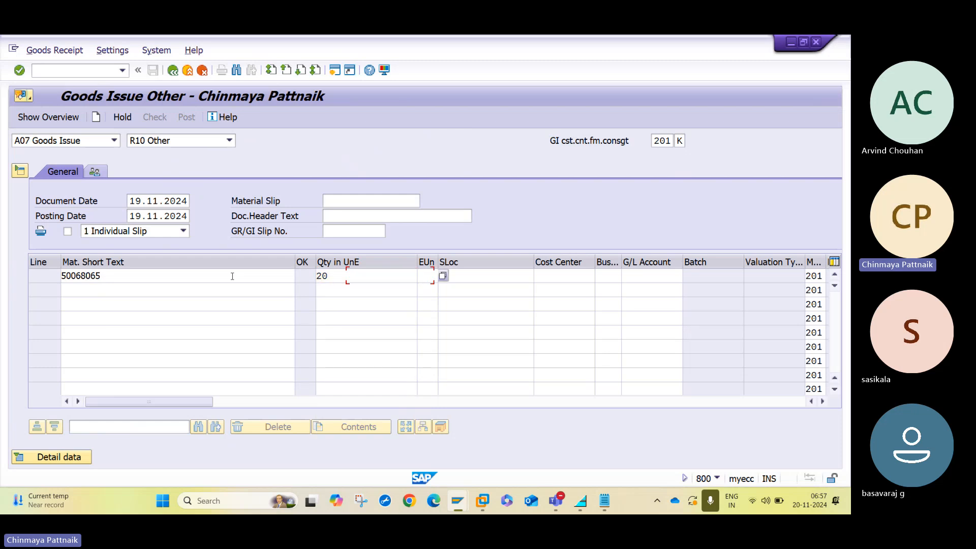
key("shift+Tab")
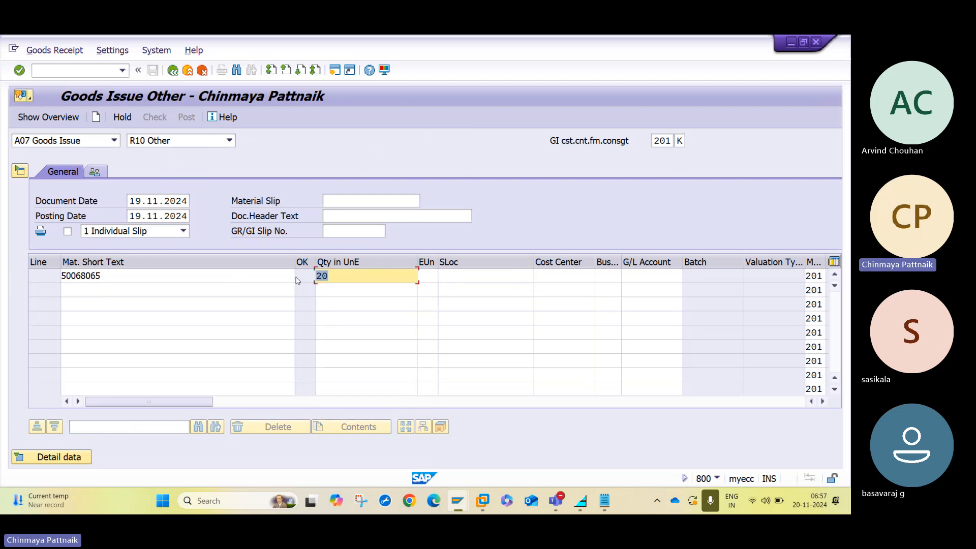
type("40")
key("Tab")
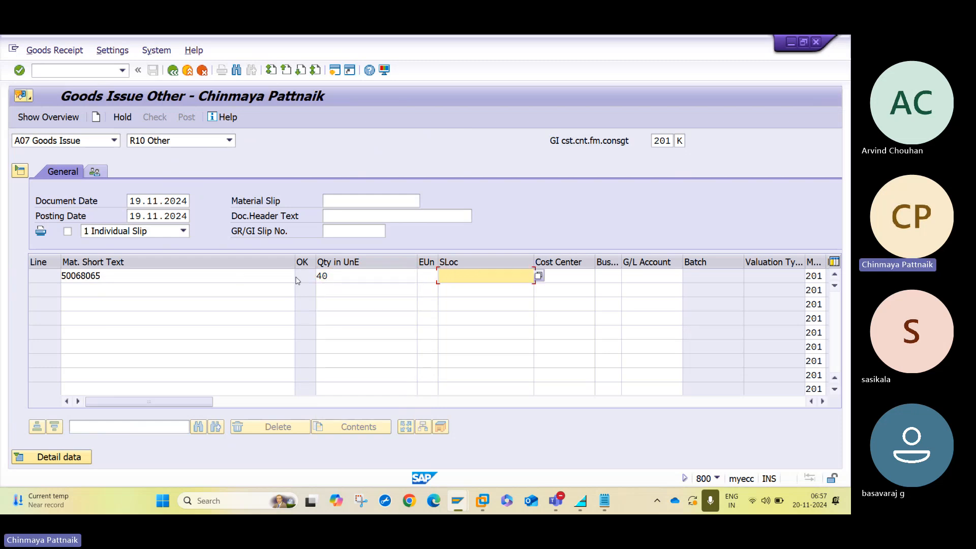
Fill in storage location 1000, cost center ADMIN and plant WAL1, then validate the line.
type("1000")
key("Tab")
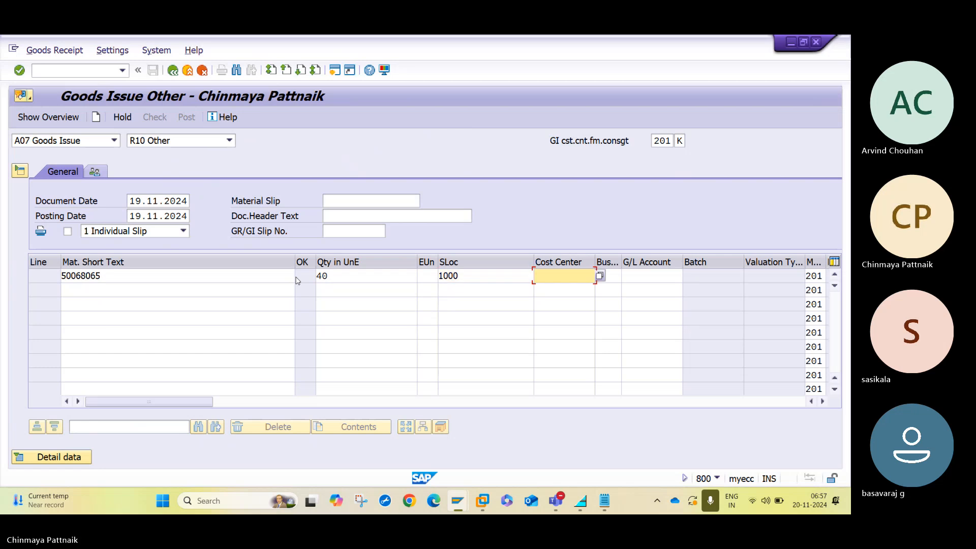
type("ADMIN")
key("Tab")
key("Tab")
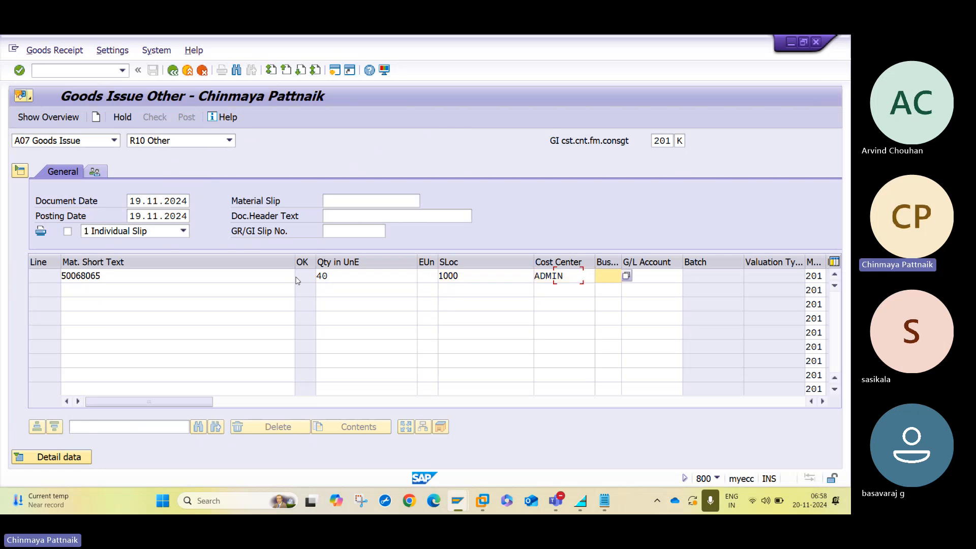
key("Tab")
key("Tab")
key("Tab")
key("Tab")
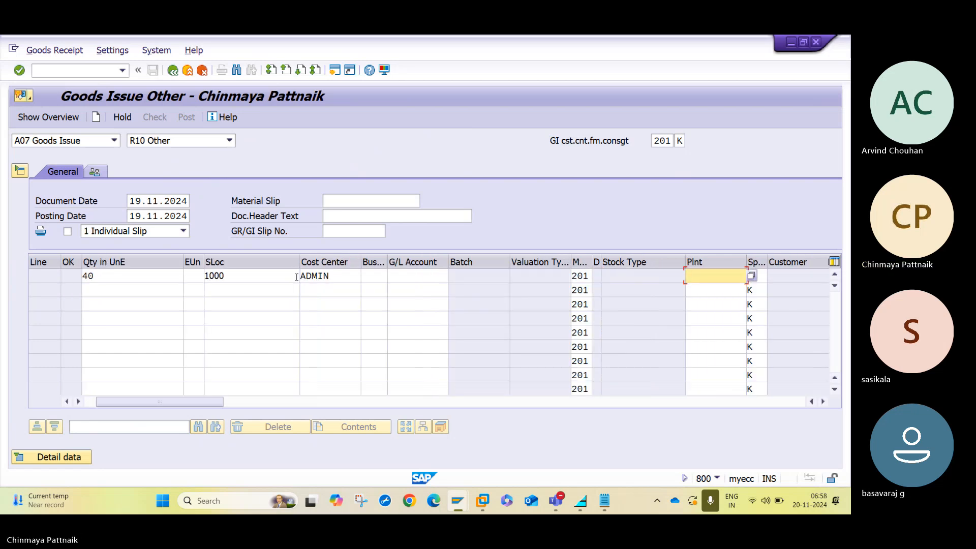
type("WAL1")
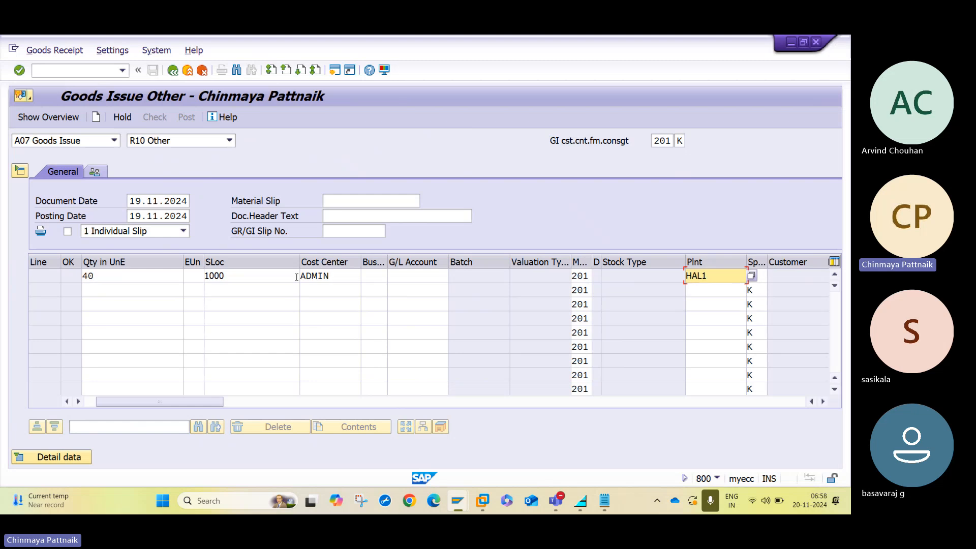
key("Tab")
key("Tab")
key("Tab")
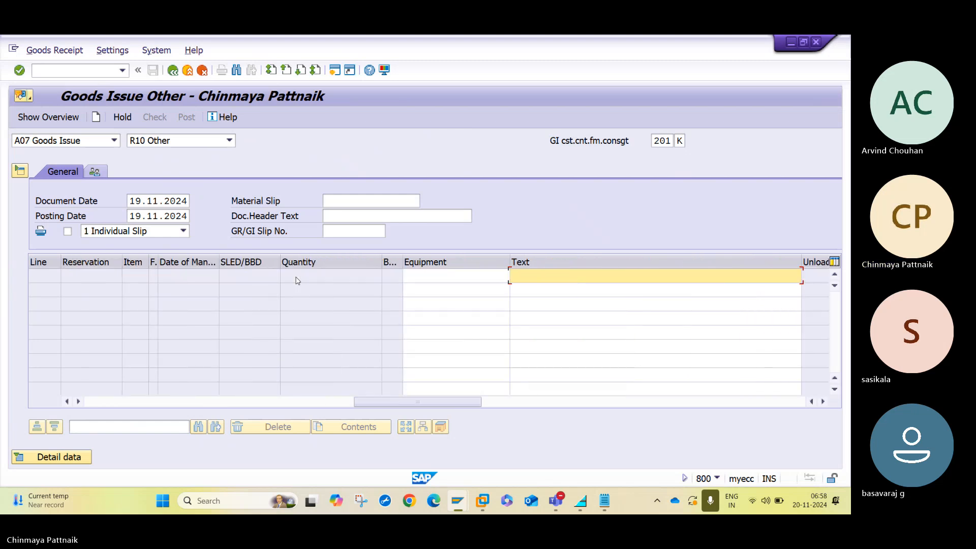
key("Return")
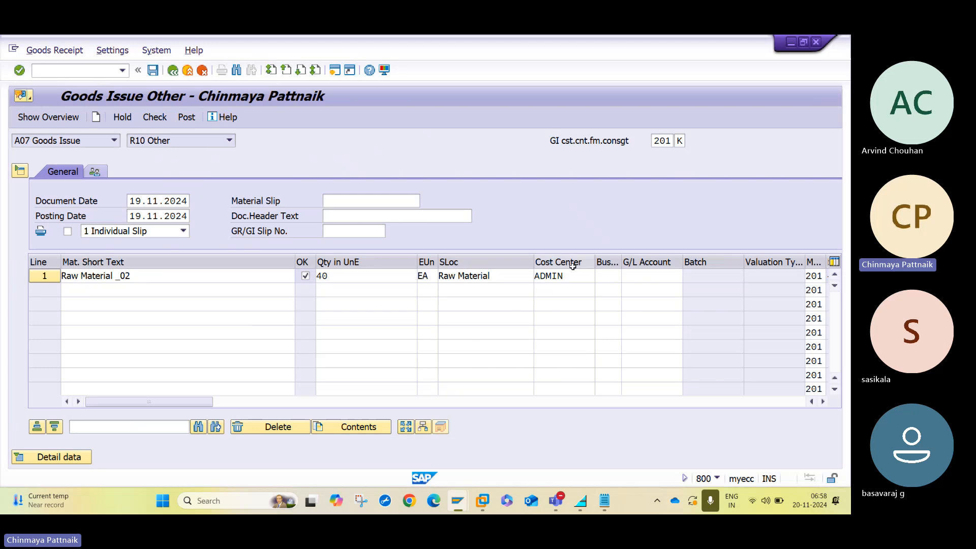
Fill in the consignment vendor from input history and check the goods issue.
left_click(574, 274)
key("Tab")
key("Tab")
key("Tab")
key("Tab")
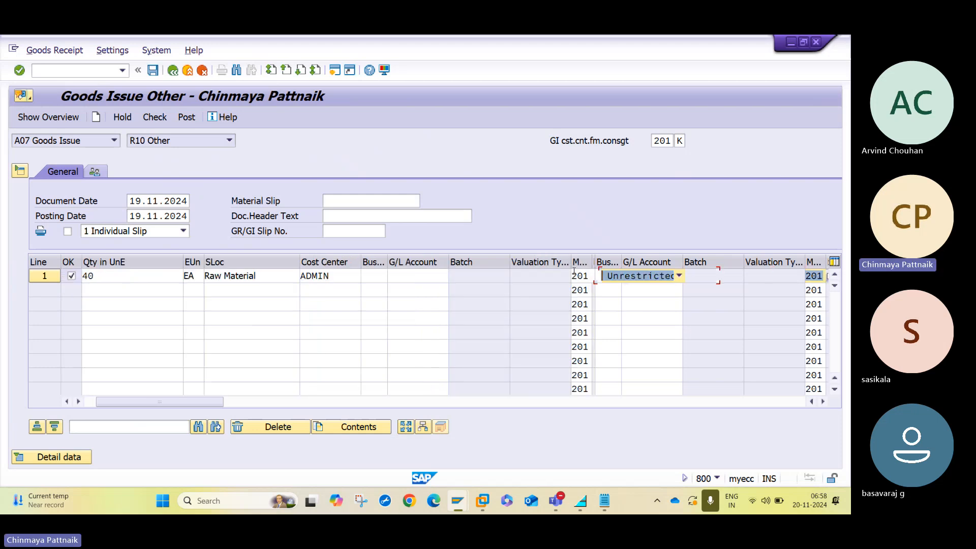
key("Tab")
key("Tab")
key("Tab")
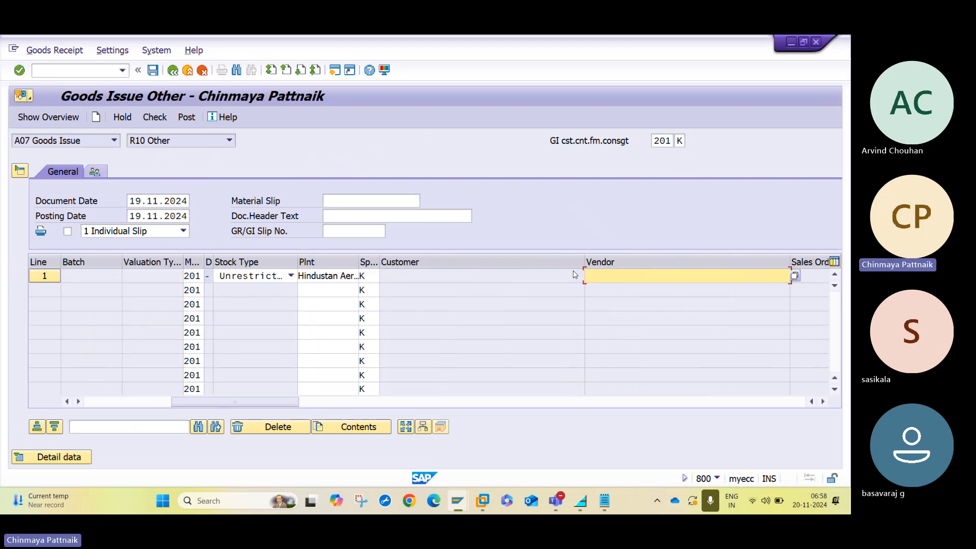
key("Down")
key("Down")
key("Return")
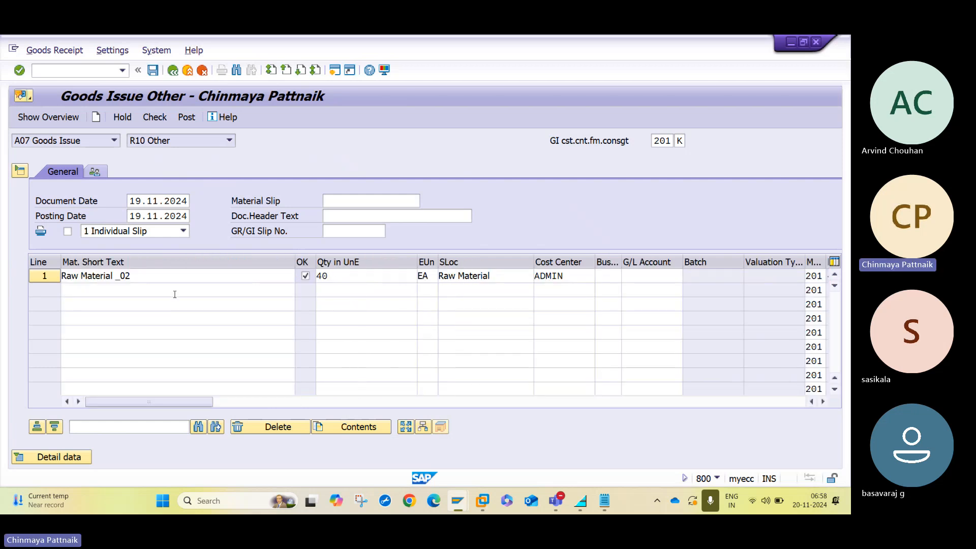
left_click(159, 118)
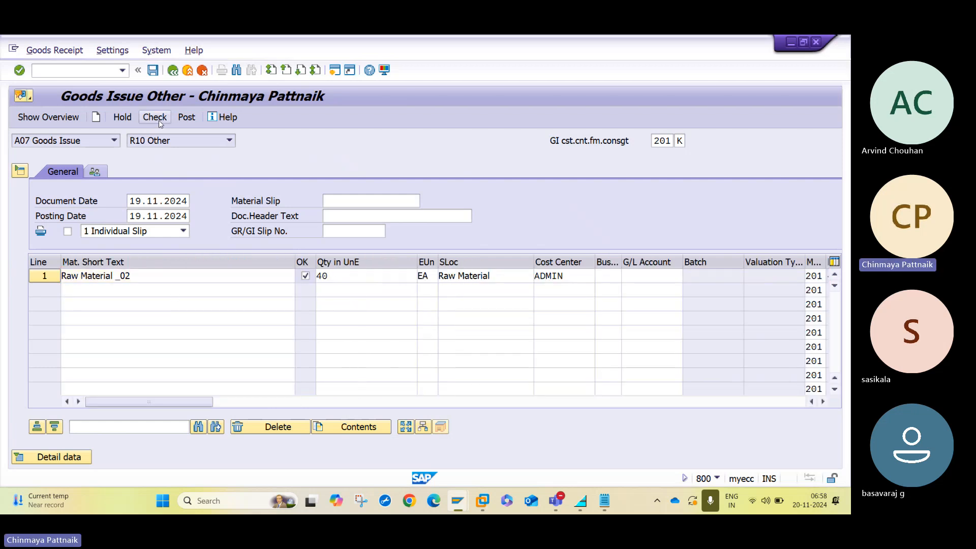
left_click(186, 118)
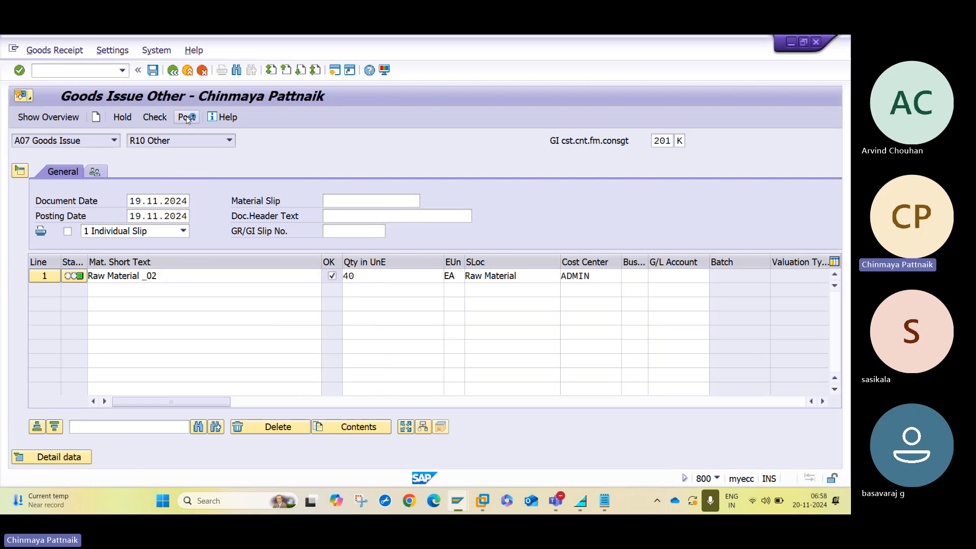
left_click(111, 140)
left_click(77, 196)
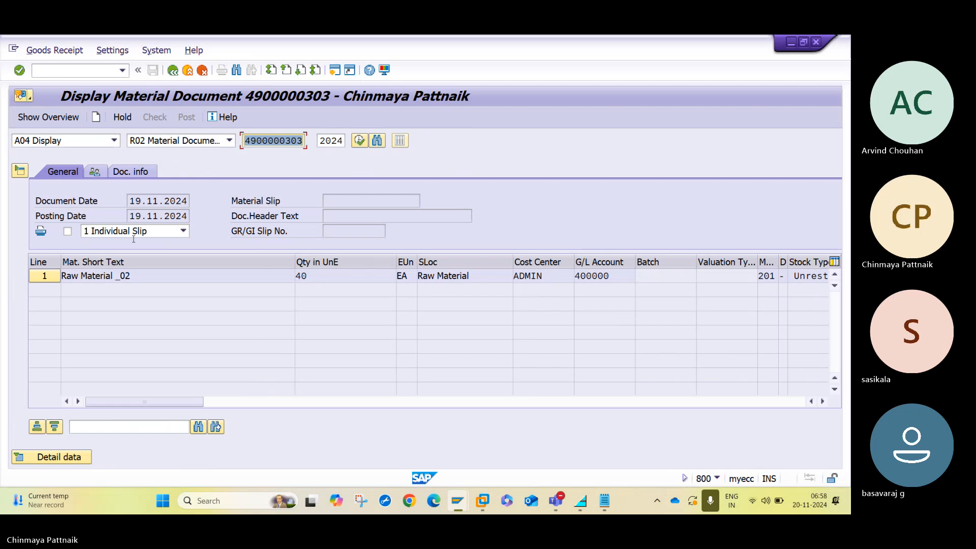
left_click(136, 175)
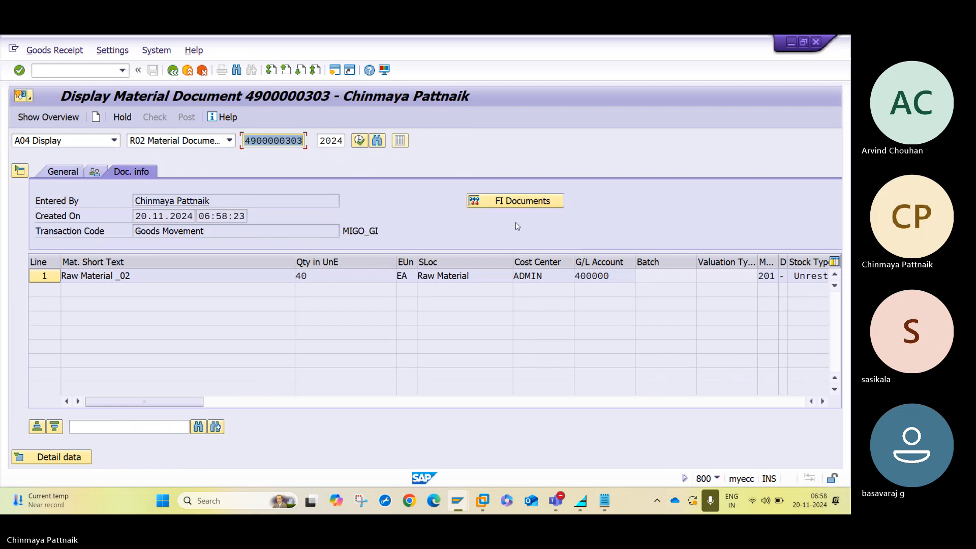
left_click(516, 202)
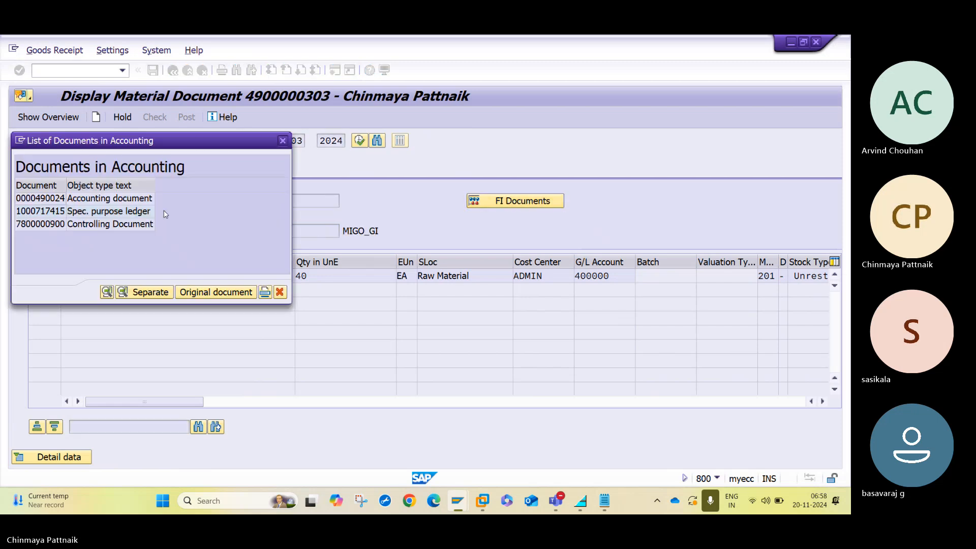
double_click(143, 198)
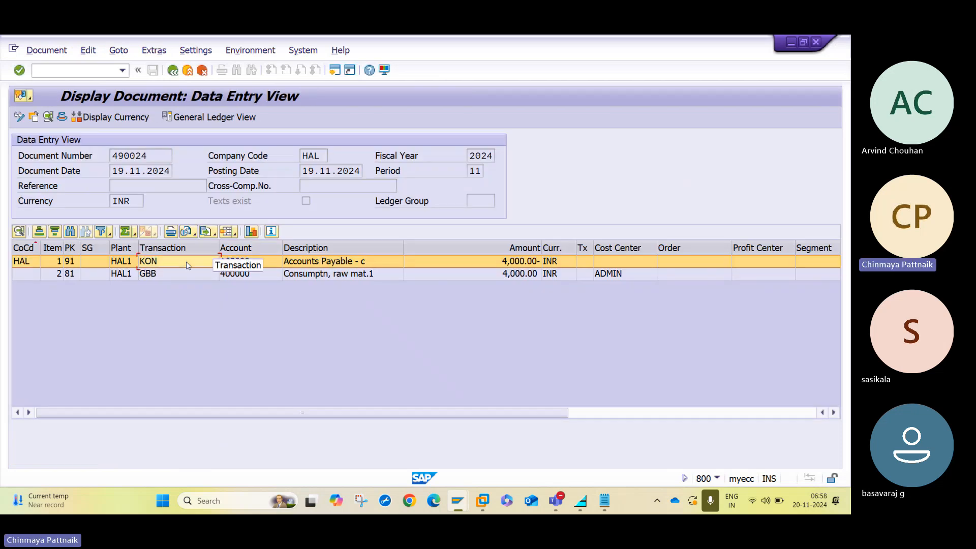
left_click(187, 274)
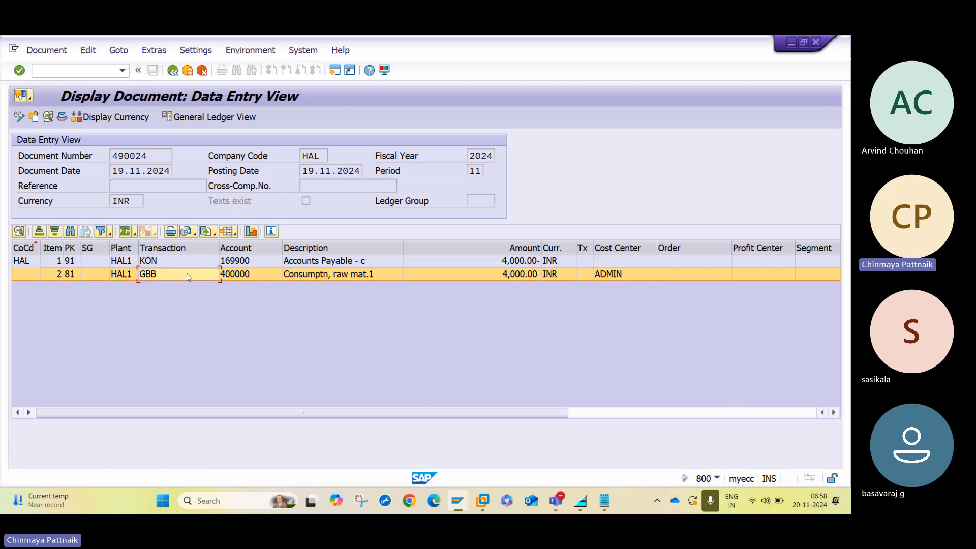
left_click(189, 71)
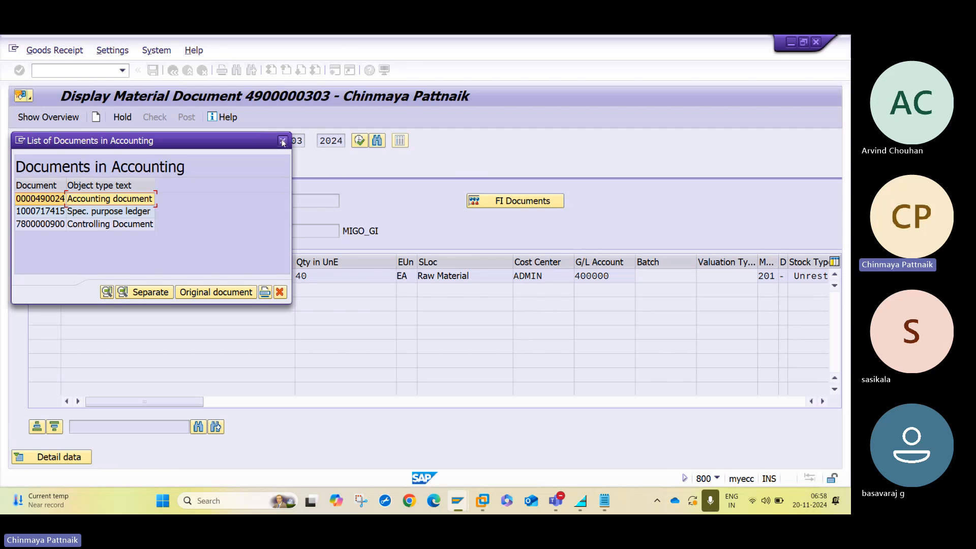
left_click(283, 142)
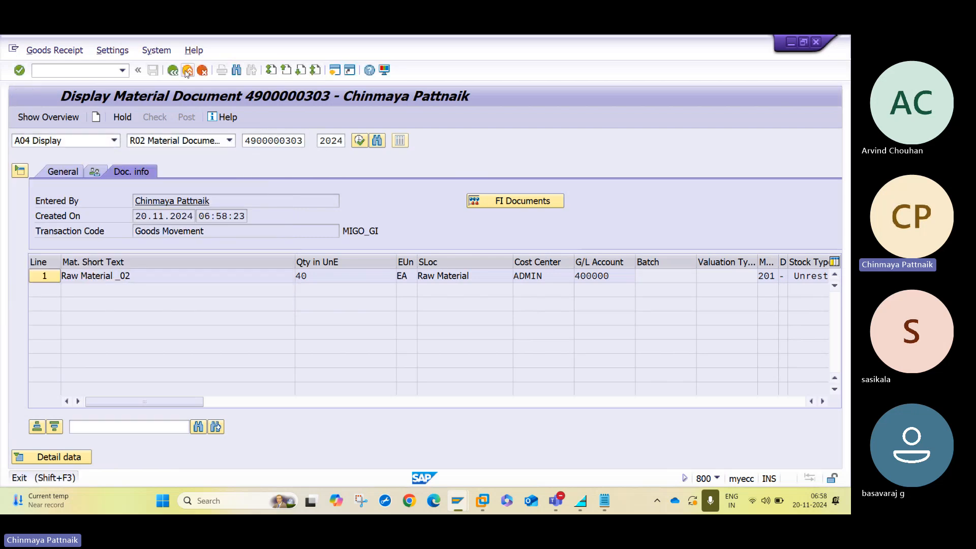
left_click(187, 71)
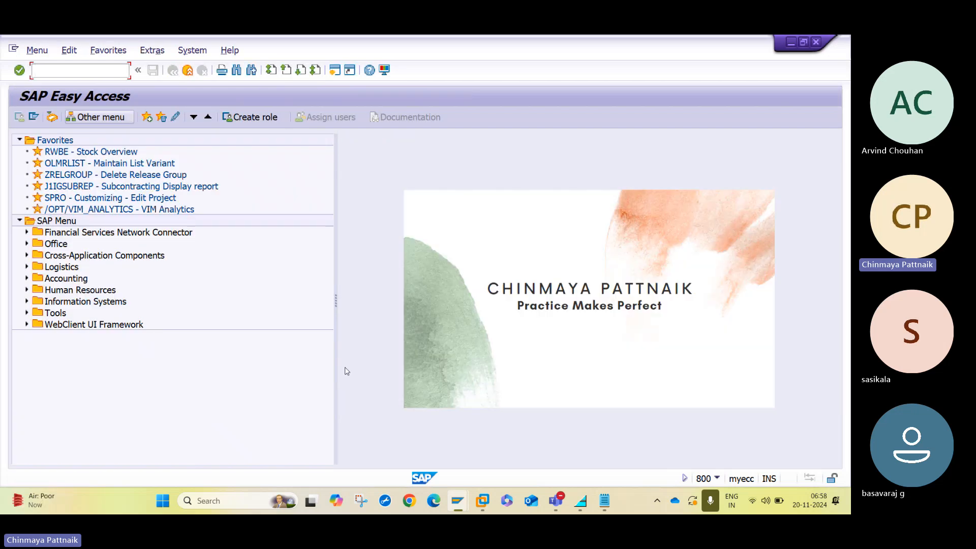
Refresh the 50068065 stock overview and review Vendor Consignment 40 and 20 unrestricted units.
mouse_move(459, 505)
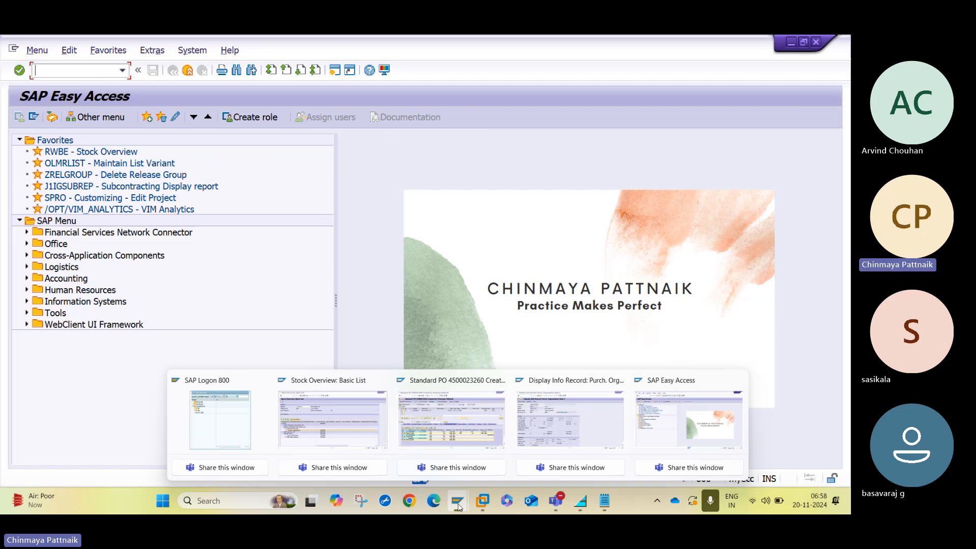
left_click(336, 411)
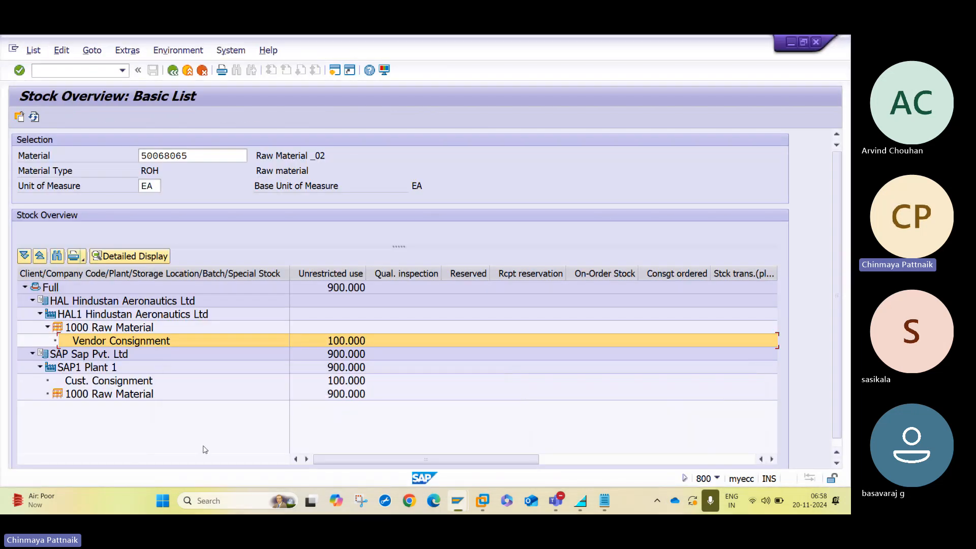
left_click(34, 118)
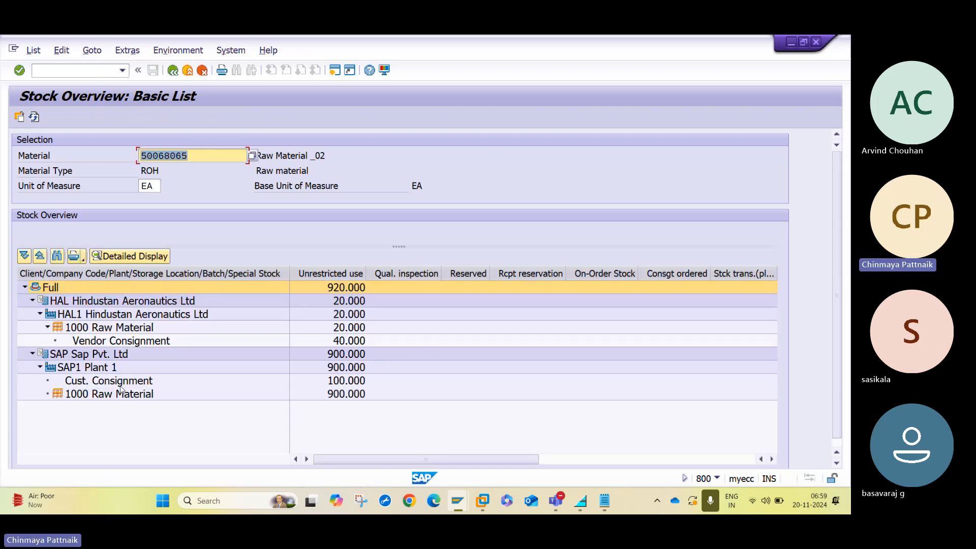
left_click(64, 385)
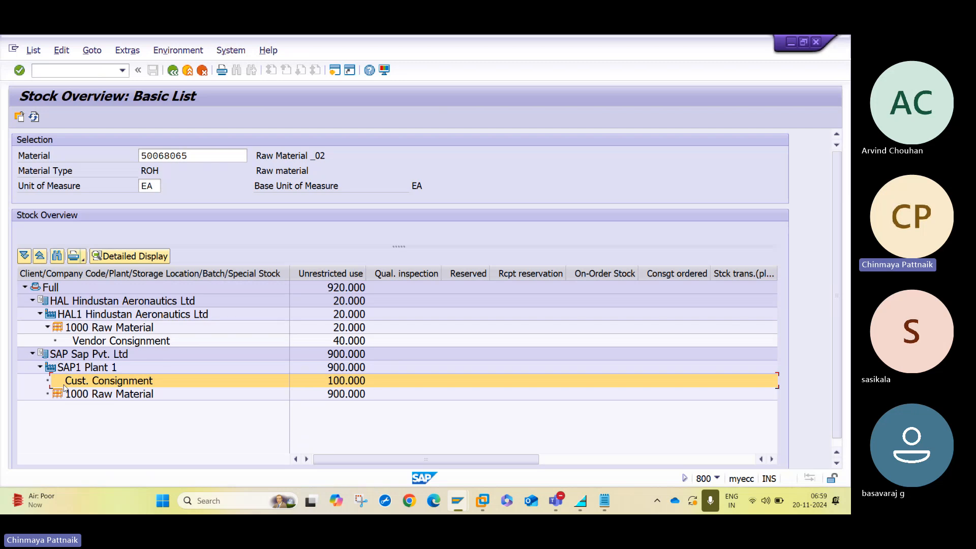
left_click(72, 340)
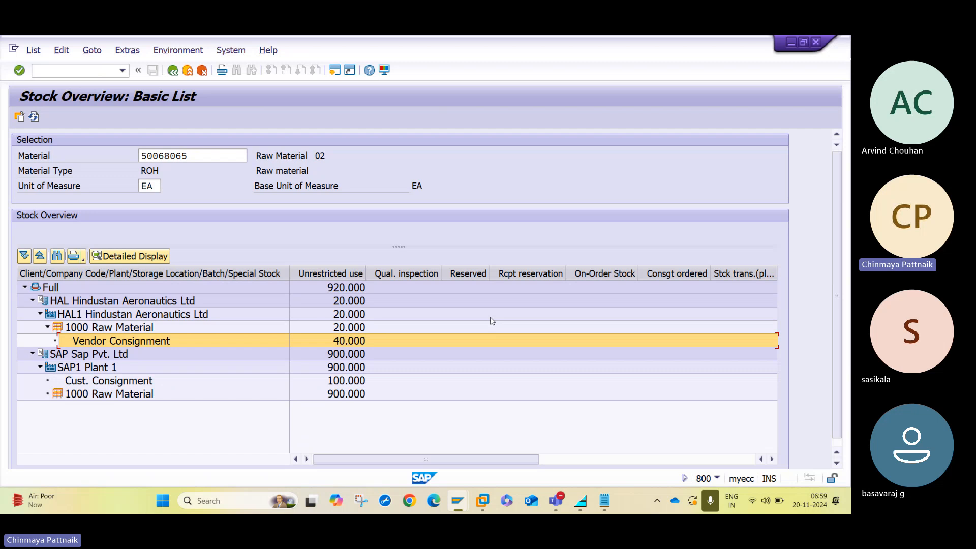
left_click(351, 328)
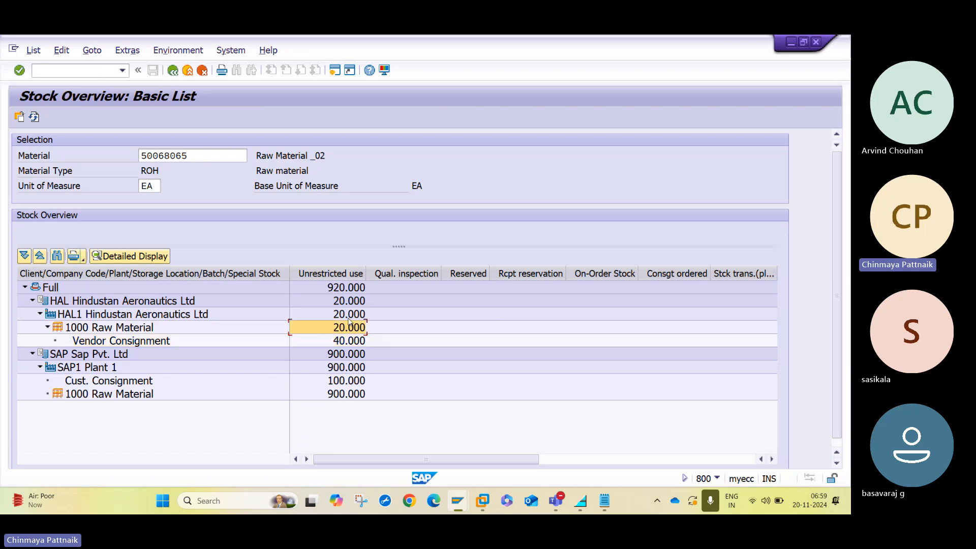
key("Up")
key("Up")
key("Down")
key("Down")
Start transaction MRKO from the SAP Easy Access window.
mouse_move(458, 502)
left_click(671, 434)
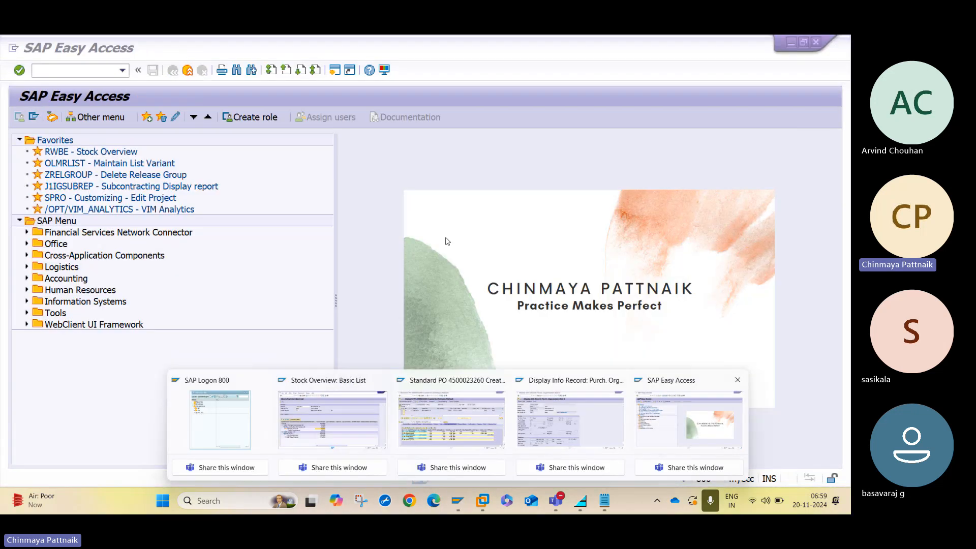
type("MRM")
key("BackSpace")
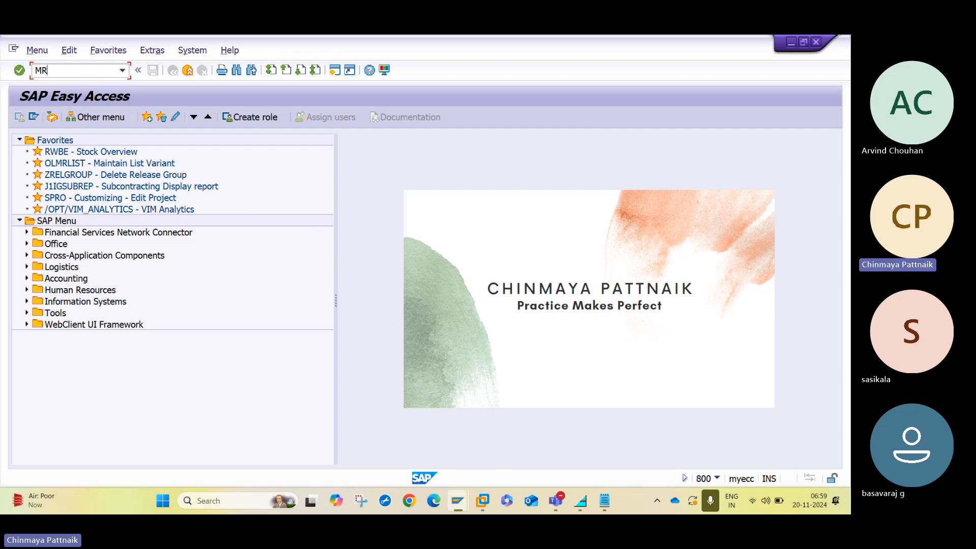
type("KO")
key("Return")
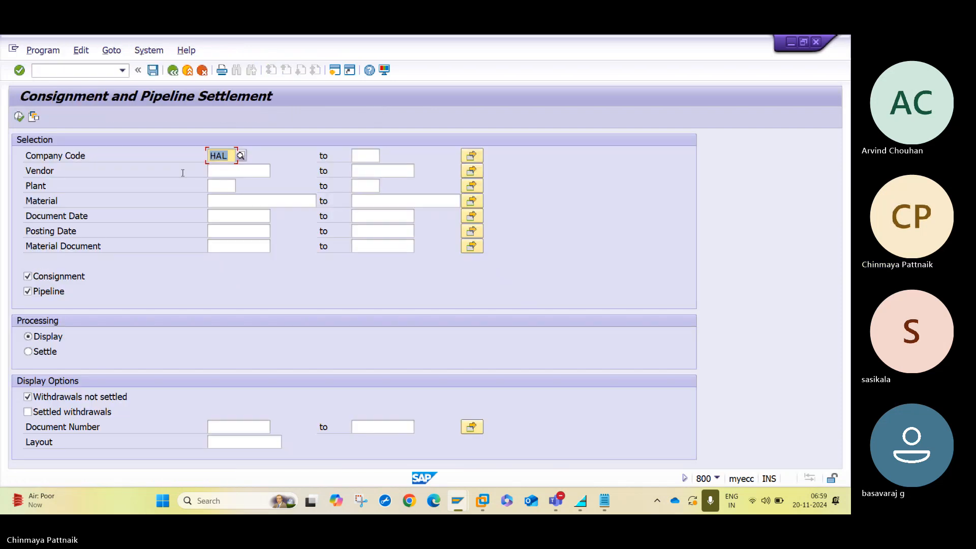
For company code HAL, exclude Pipeline, choose Settle, untick unsettled withdrawals, and execute.
left_click(239, 199)
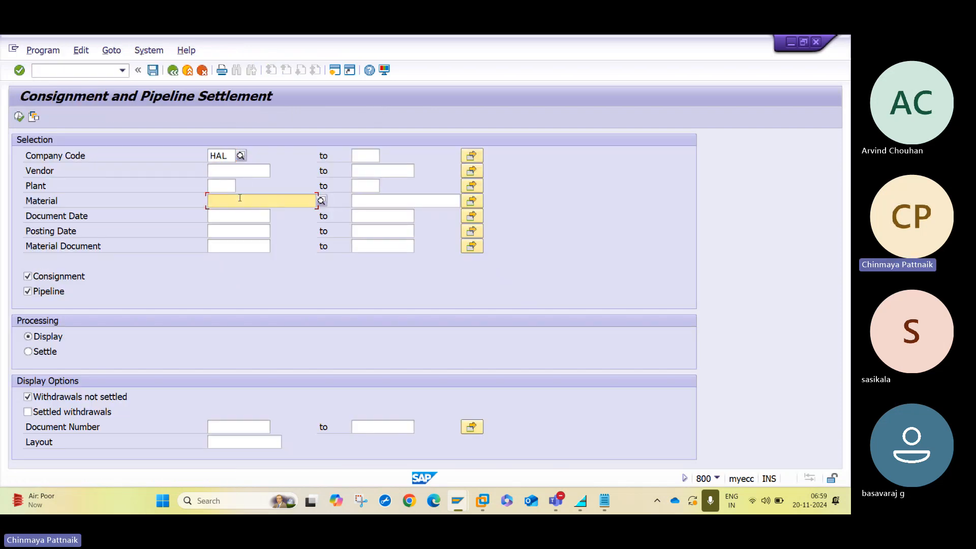
left_click(224, 155)
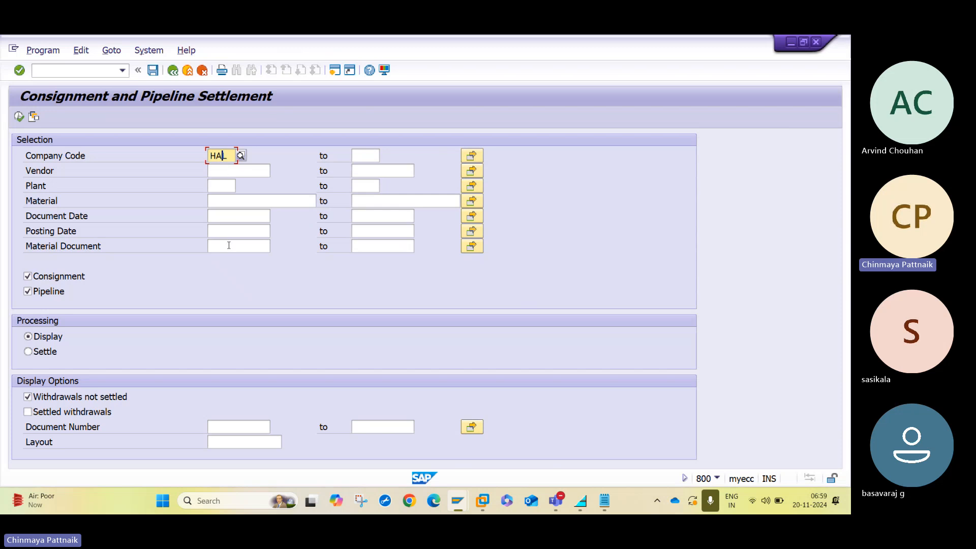
left_click(36, 293)
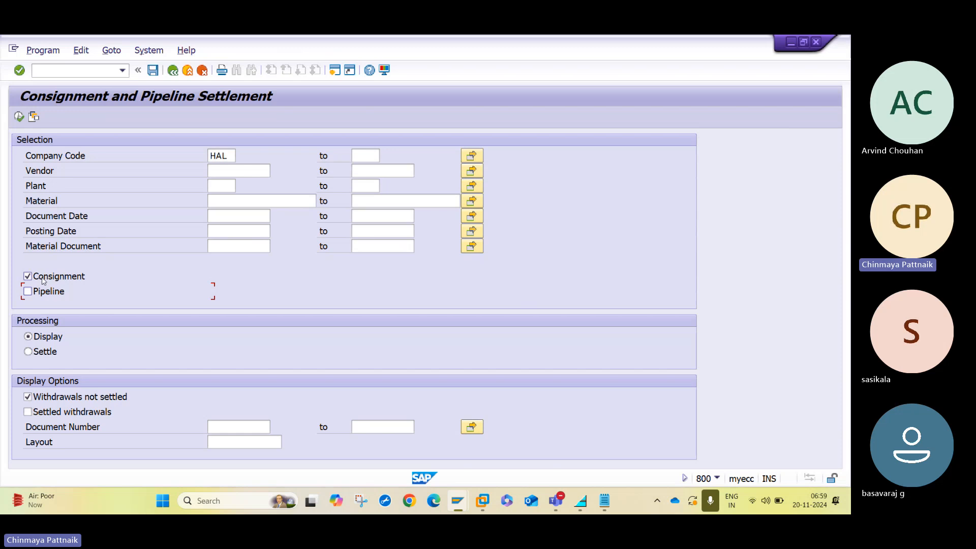
left_click(46, 353)
left_click(47, 397)
left_click(19, 116)
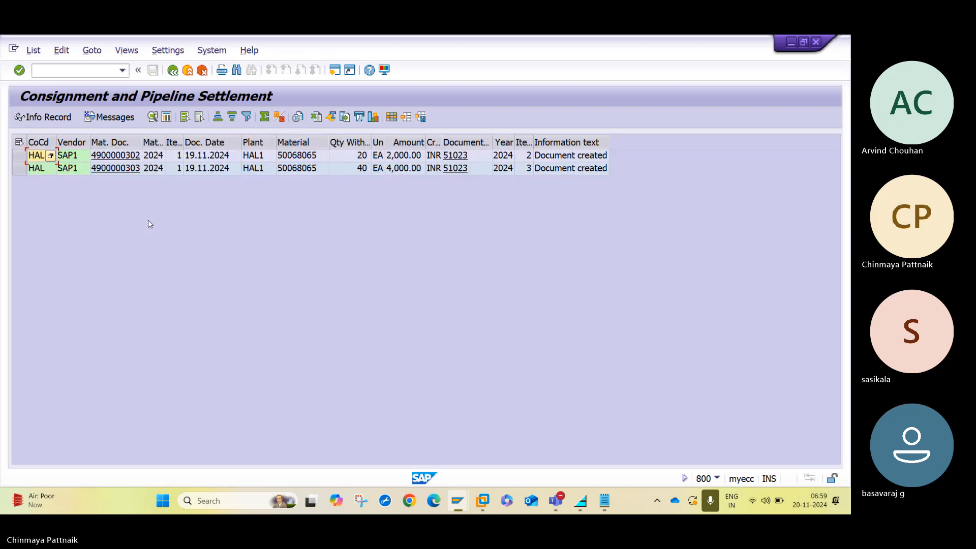
left_click(18, 155)
left_click(21, 164)
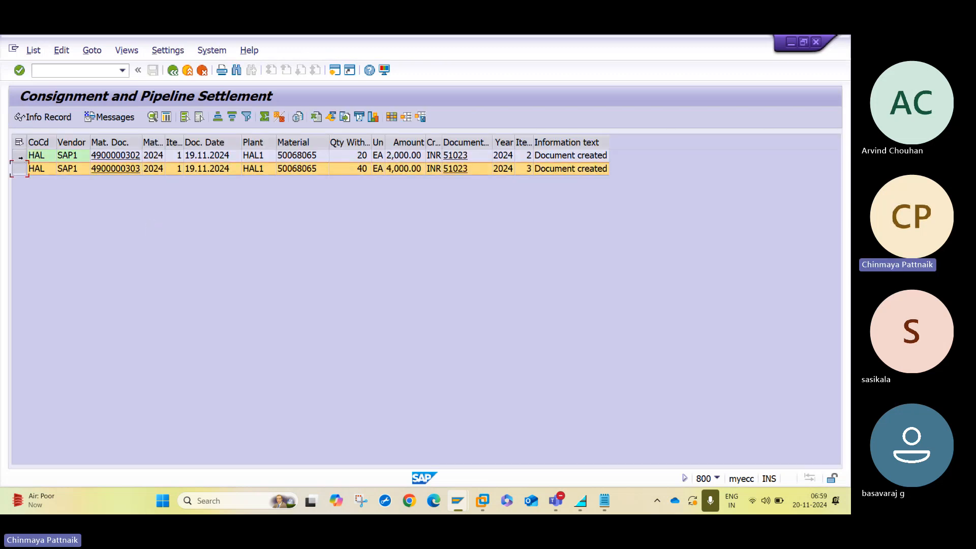
left_click(20, 158)
left_click(20, 167)
left_click(18, 159)
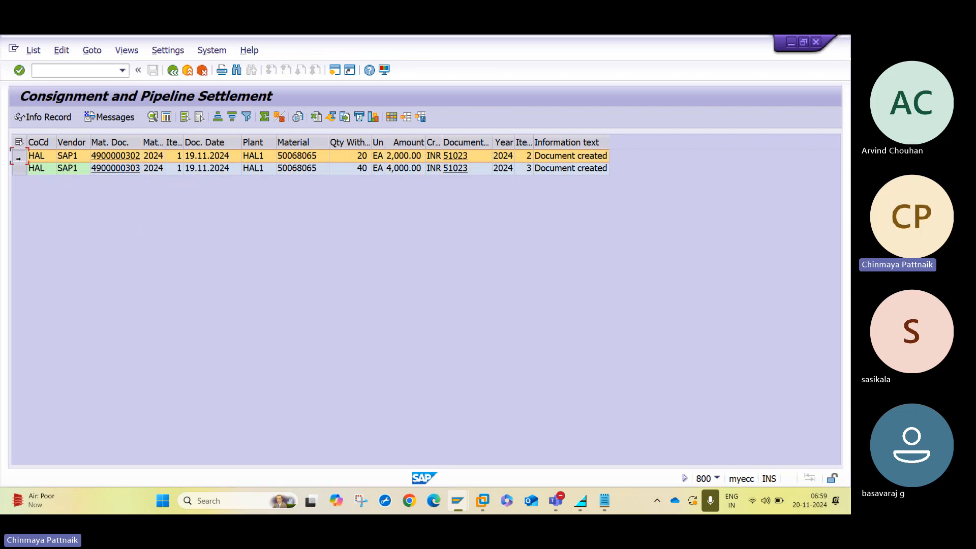
left_click(19, 168)
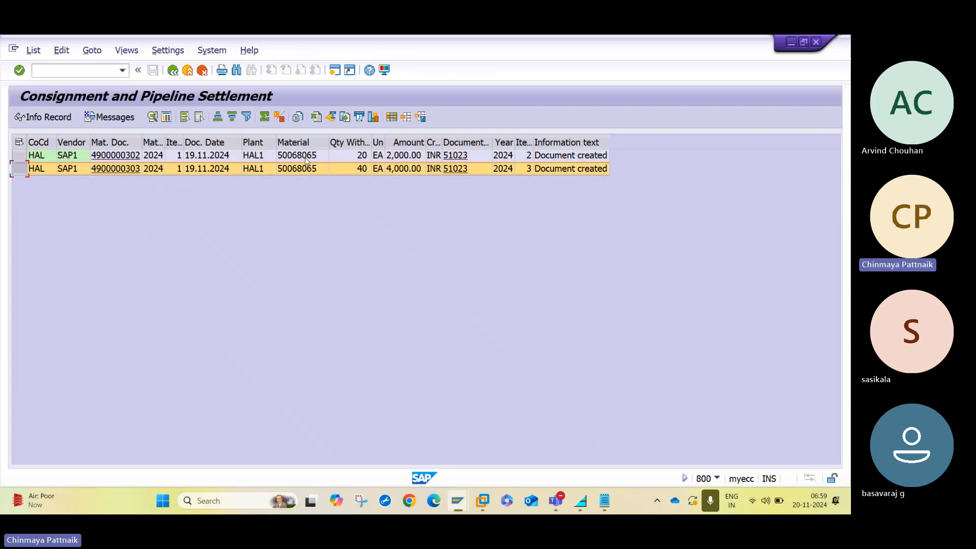
Compare withdrawn quantities 20 and 40 EA against amounts 2,000.00 and 4,000.00 INR.
left_click(340, 157)
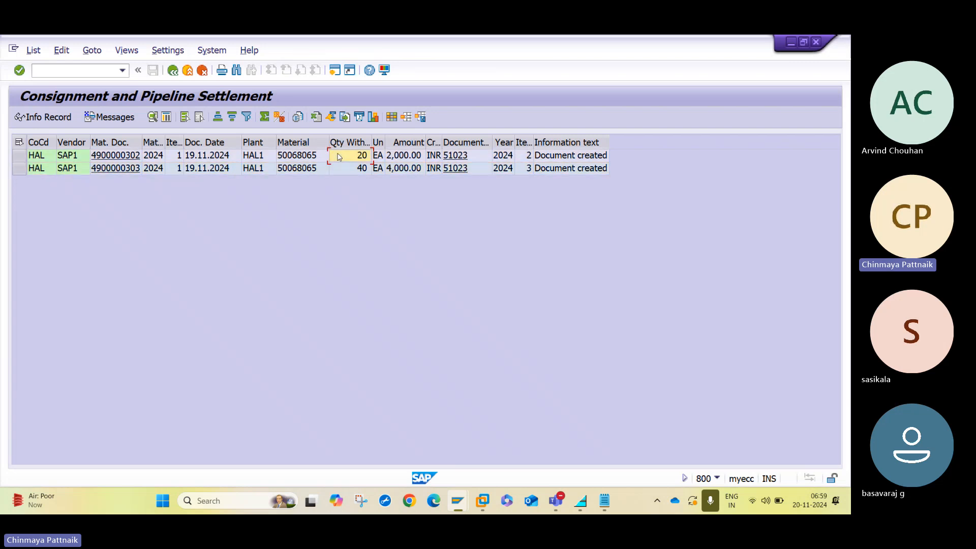
left_click(341, 169)
left_click(341, 158)
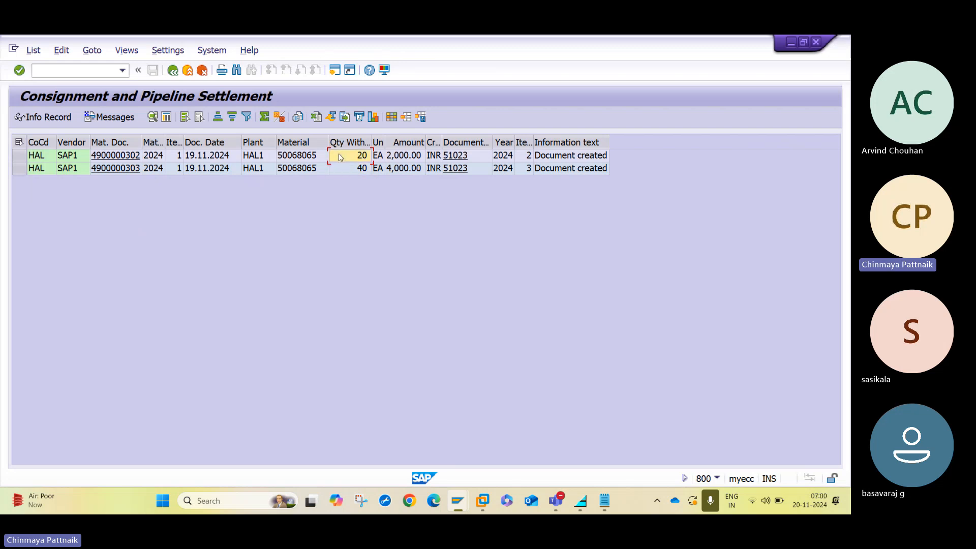
left_click(400, 159)
left_click(401, 170)
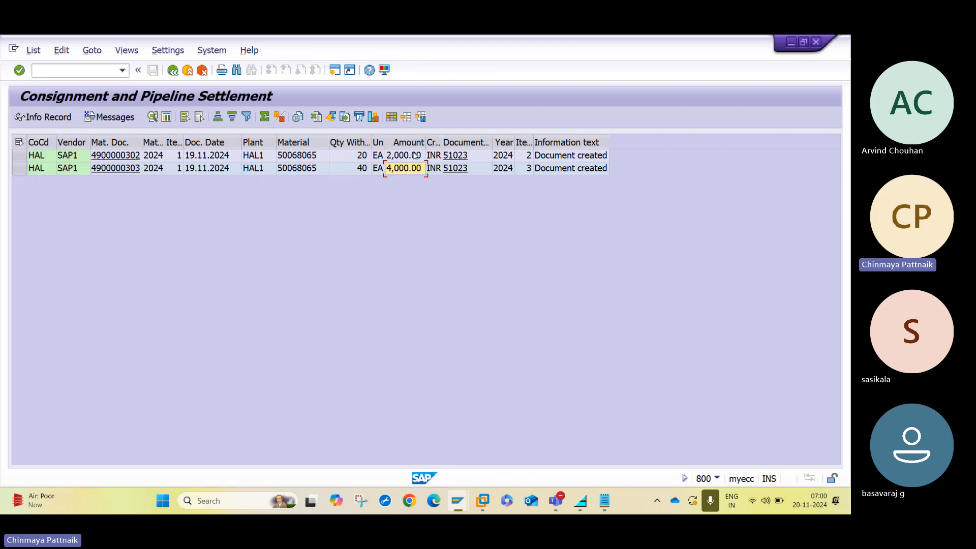
Check accounting document 51023, then refresh the stock overview for material 50068065.
left_click(456, 166)
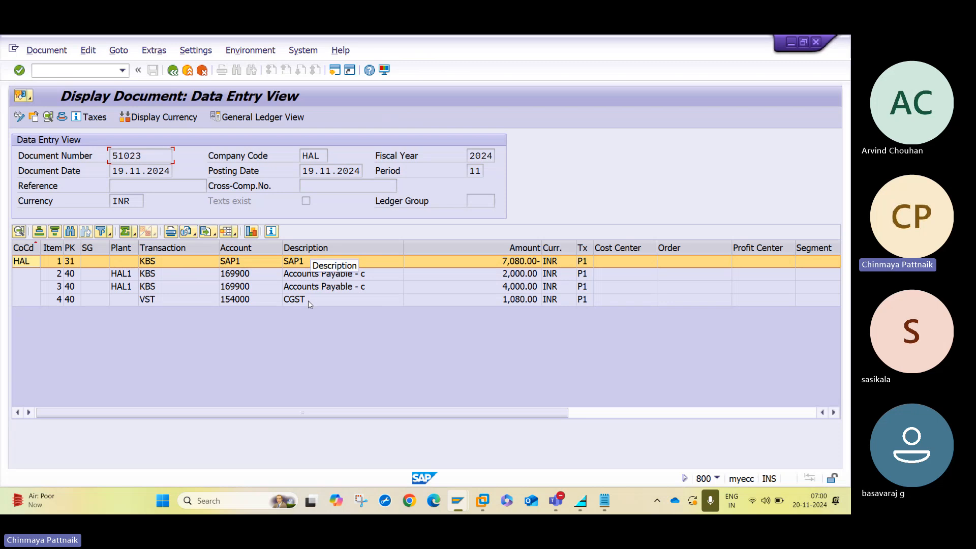
left_click(173, 69)
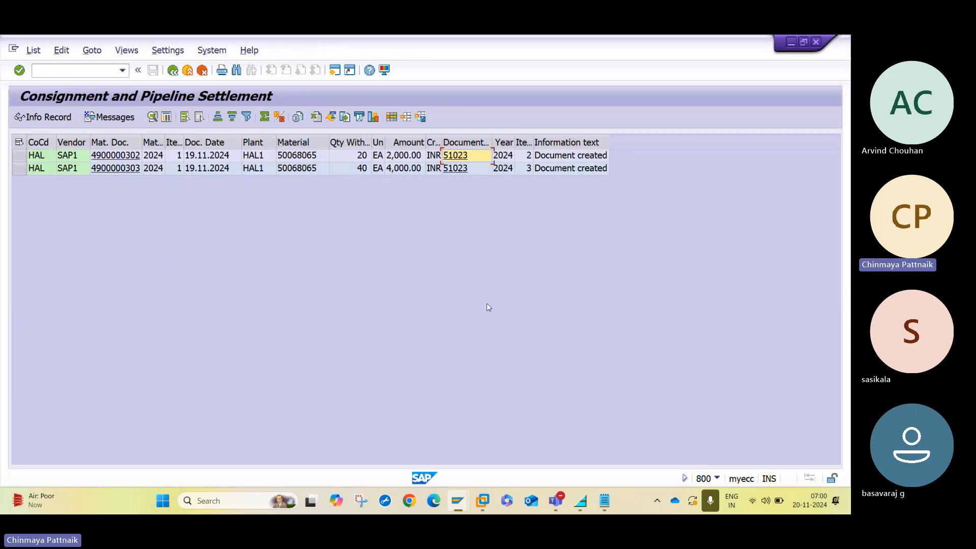
mouse_move(461, 502)
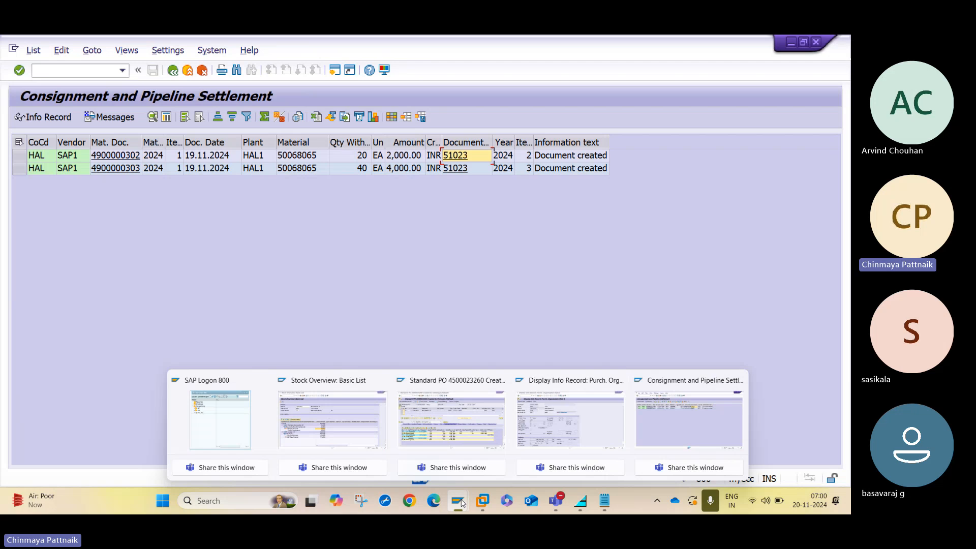
left_click(364, 429)
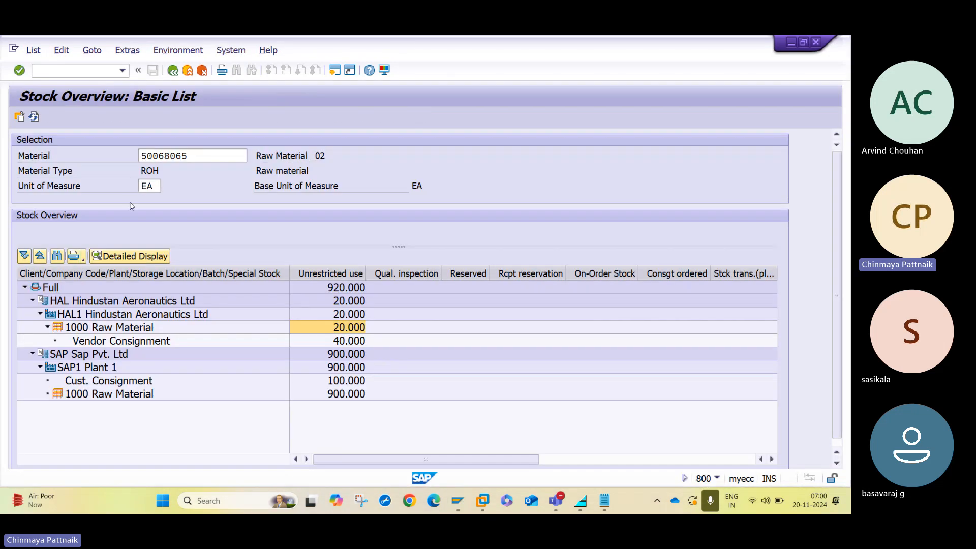
left_click(34, 118)
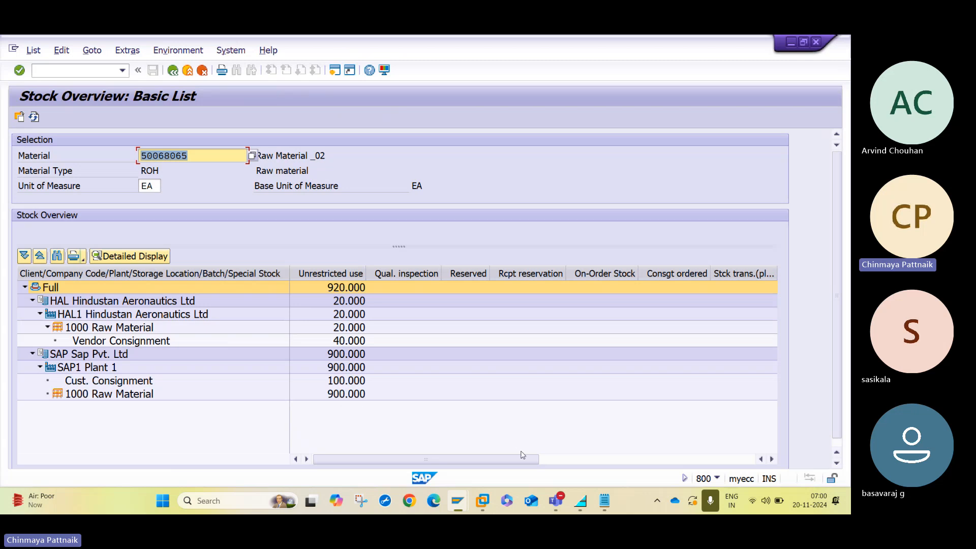
key("alt+Tab")
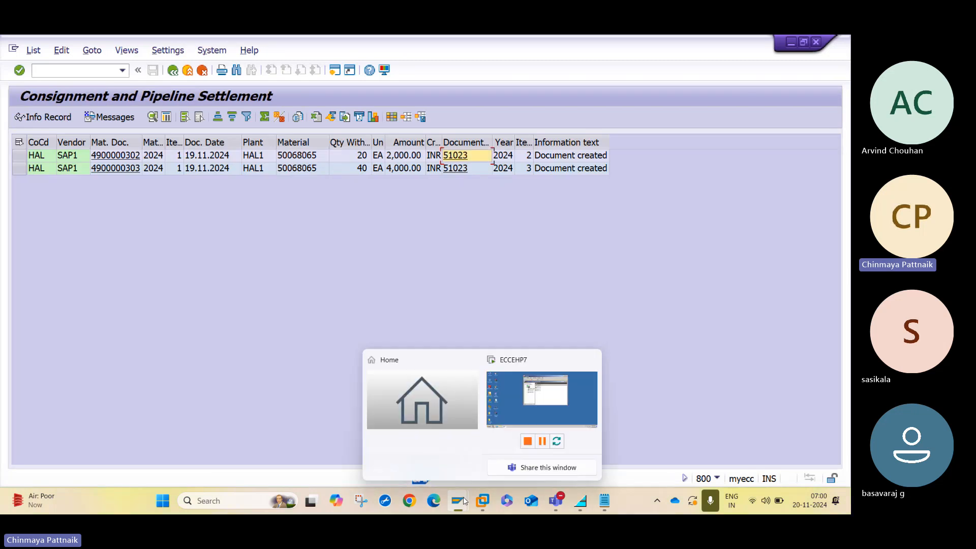
mouse_move(458, 501)
left_click(414, 431)
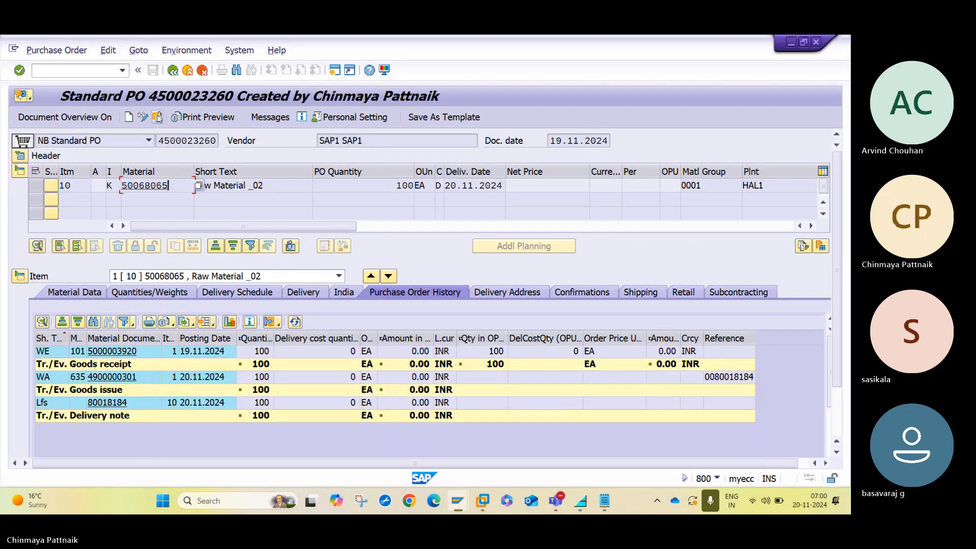
left_click(158, 118)
key("Return")
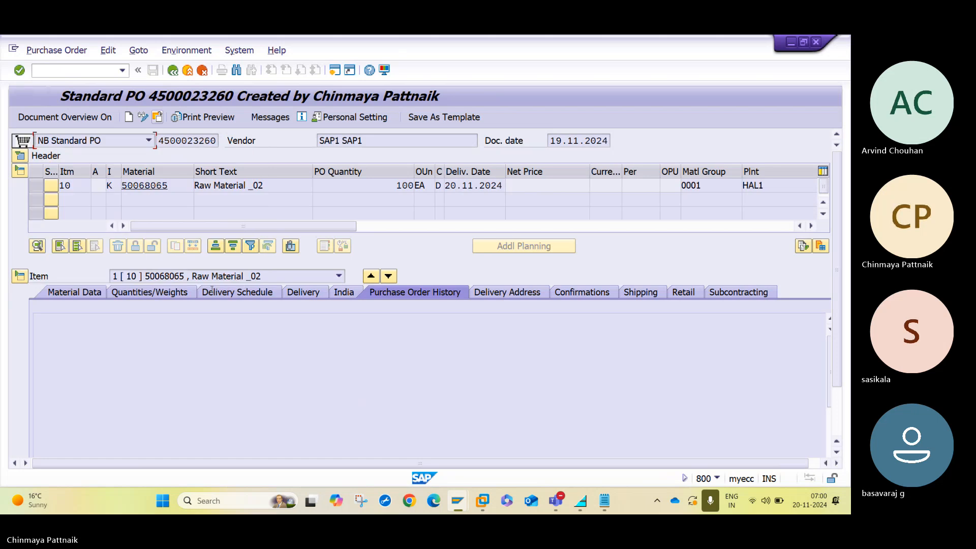
left_click(18, 350)
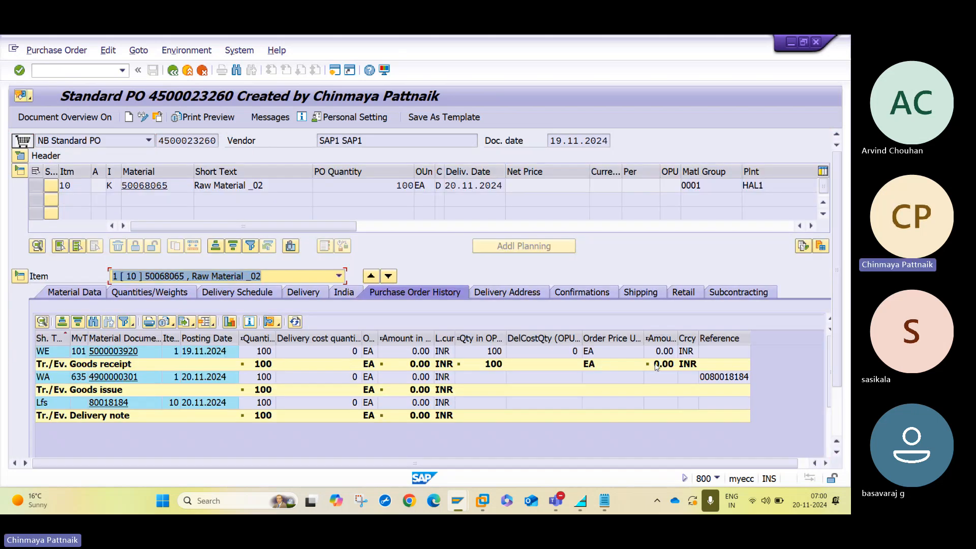
left_click(35, 185)
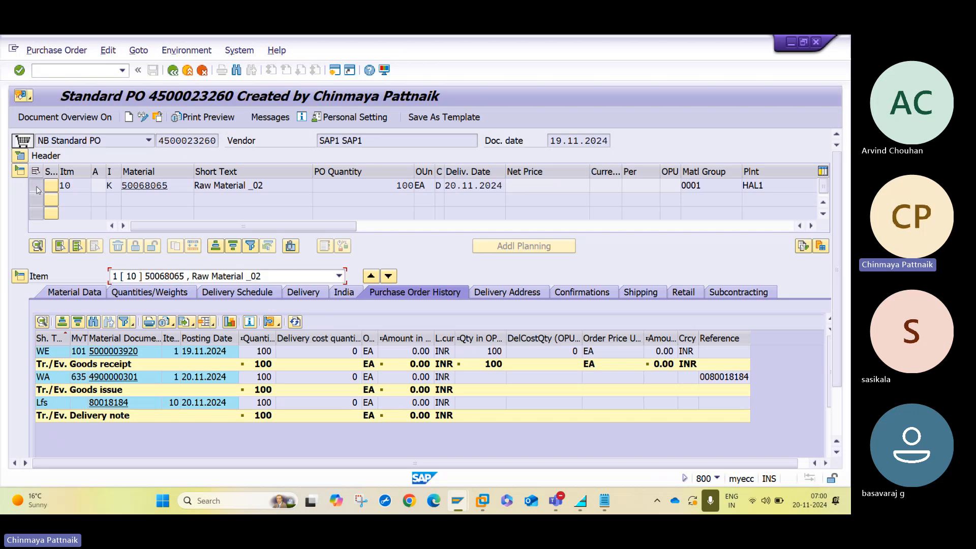
Expand the purchase order's document flow through the delivery's follow-on documents, then go back.
left_click(803, 246)
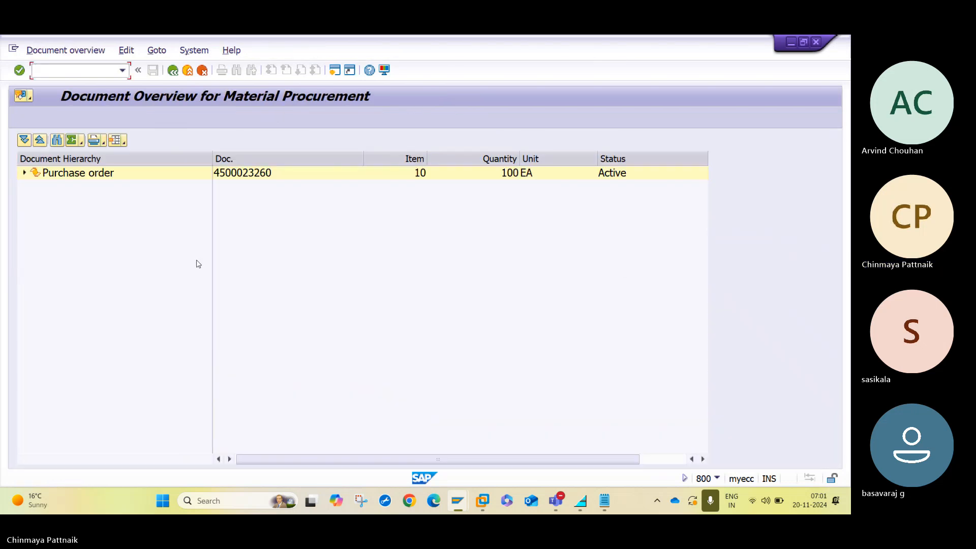
left_click(25, 173)
left_click(32, 199)
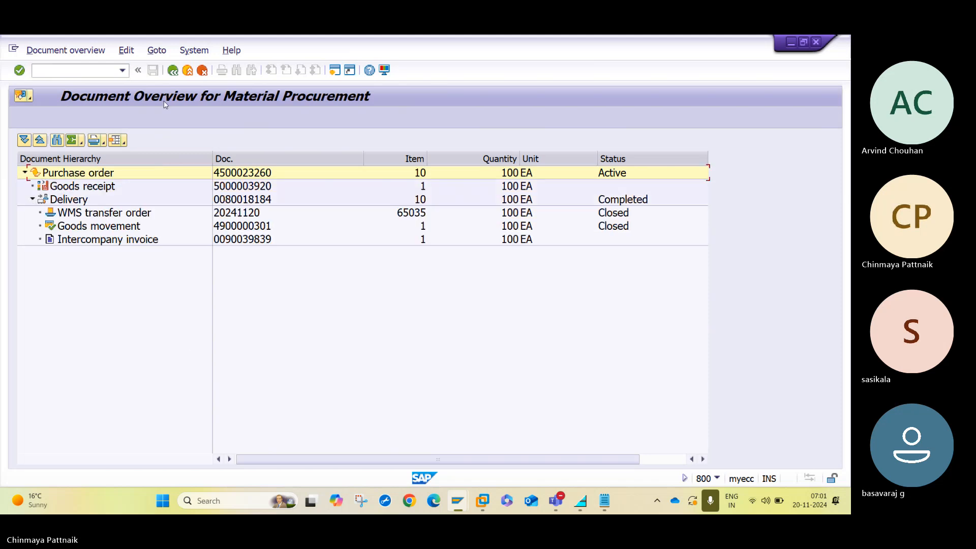
left_click(173, 72)
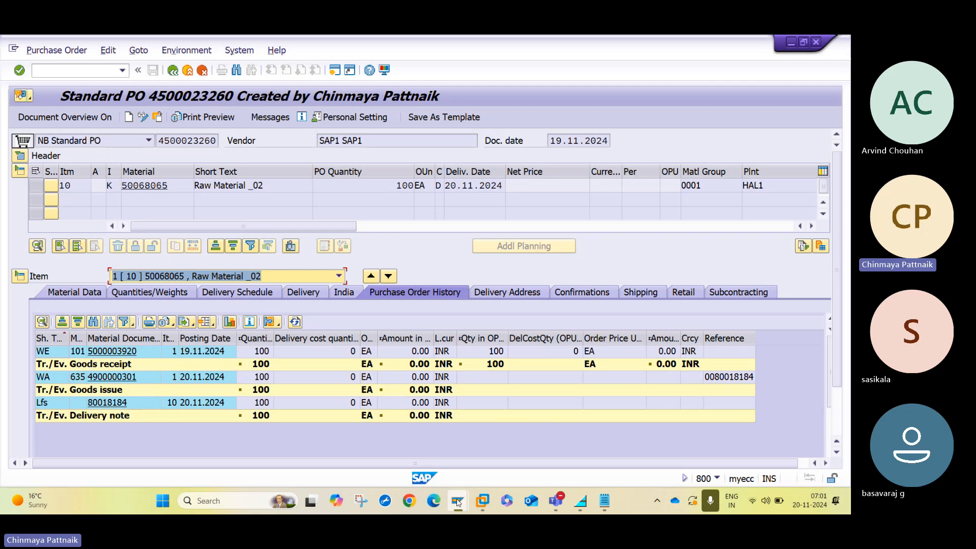
mouse_move(458, 504)
left_click(352, 420)
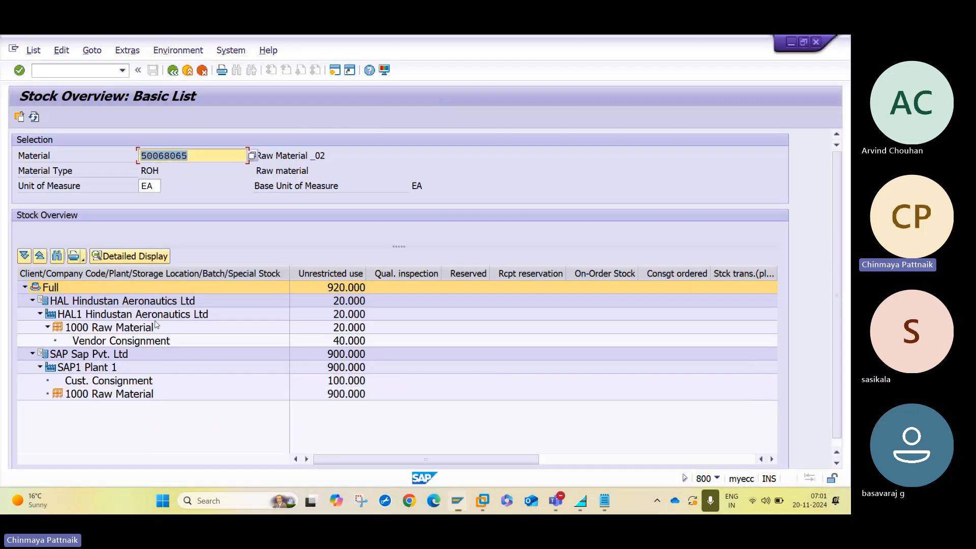
left_click(105, 345)
left_click(67, 346)
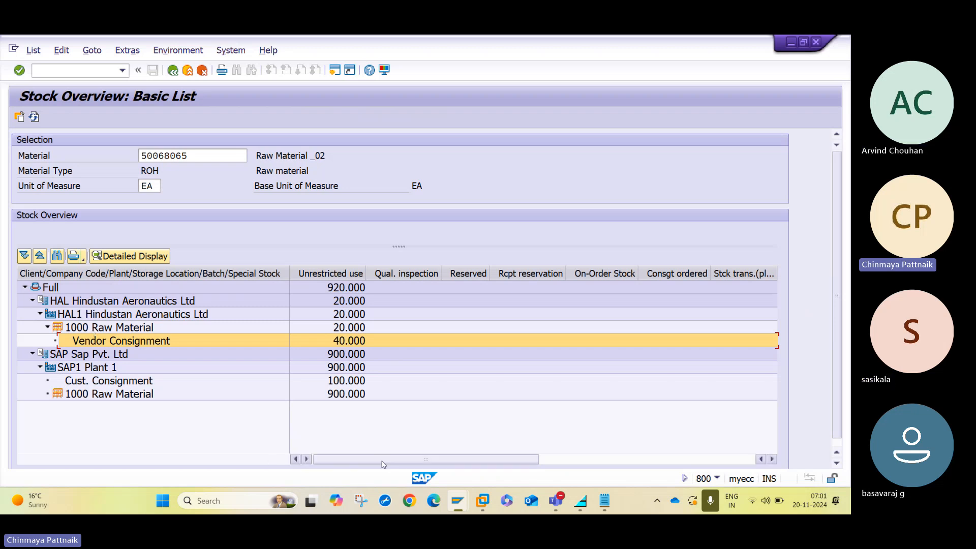
mouse_move(457, 501)
left_click(435, 430)
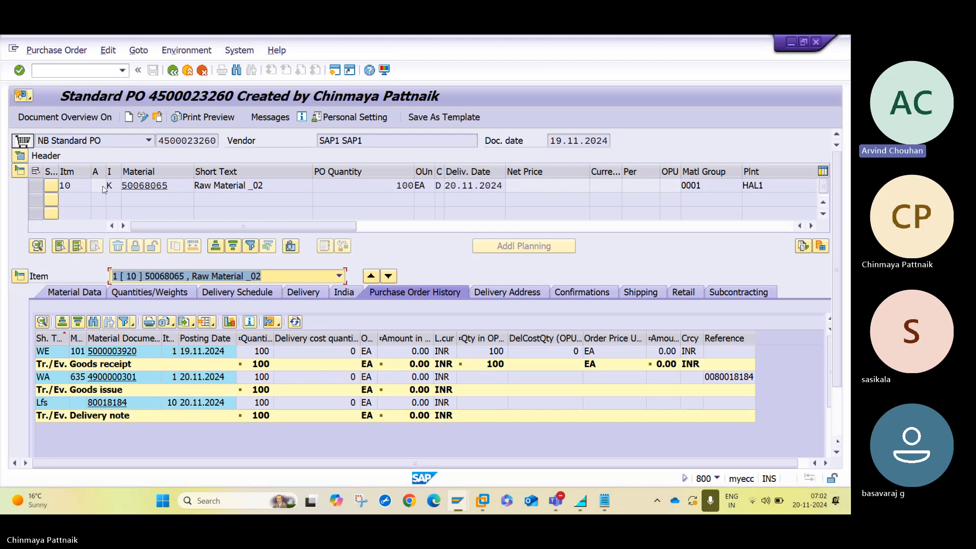
left_click(106, 191)
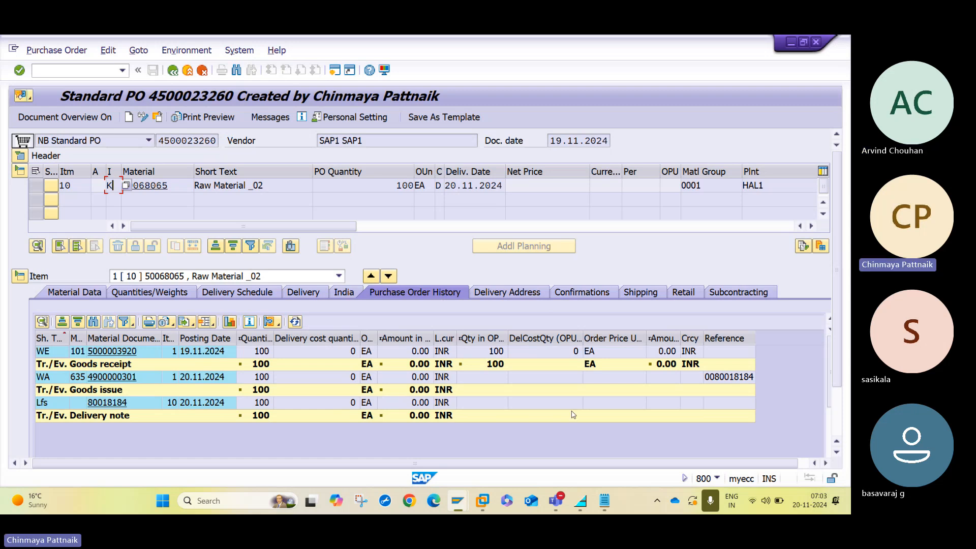
Stop the online training meeting's recording via Record and transcribe > Stop recording.
mouse_move(556, 501)
left_click(534, 446)
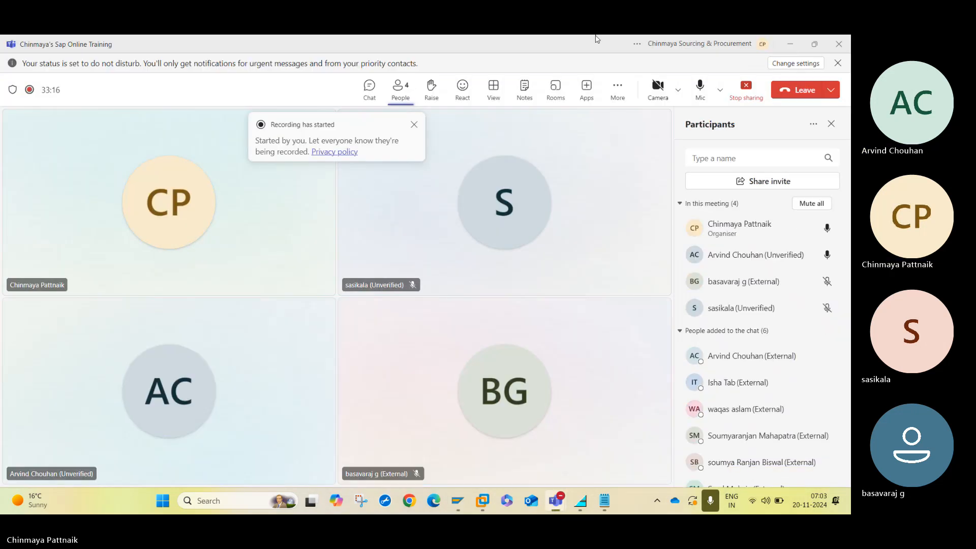
left_click(613, 87)
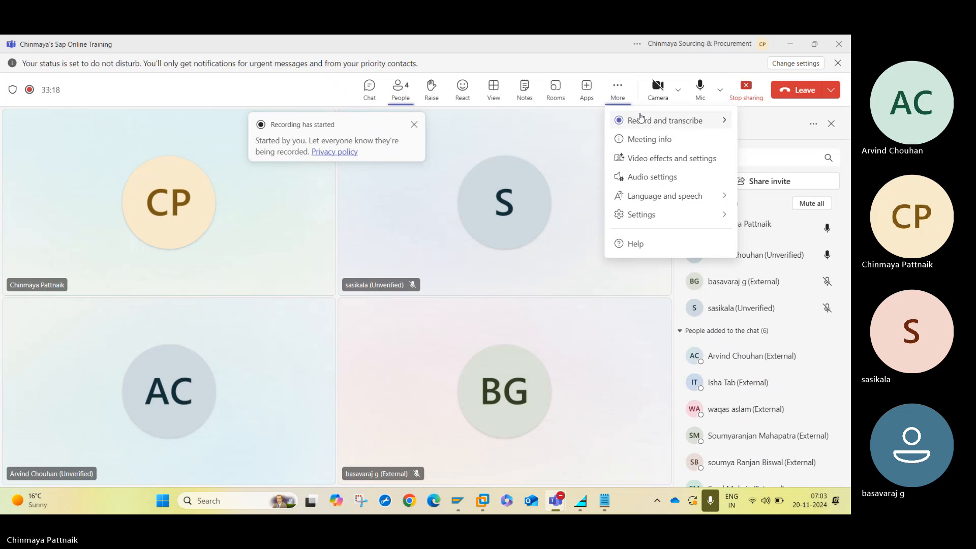
mouse_move(625, 121)
left_click(551, 127)
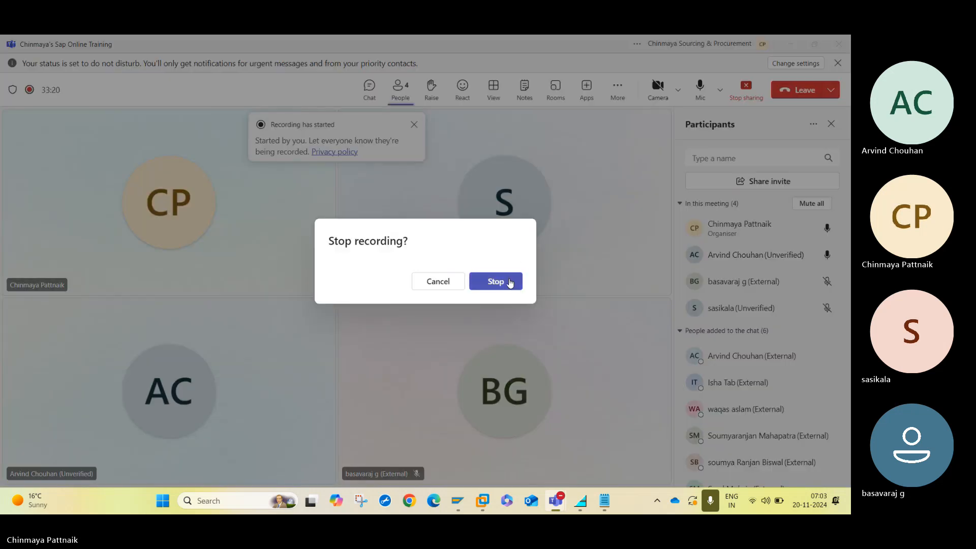